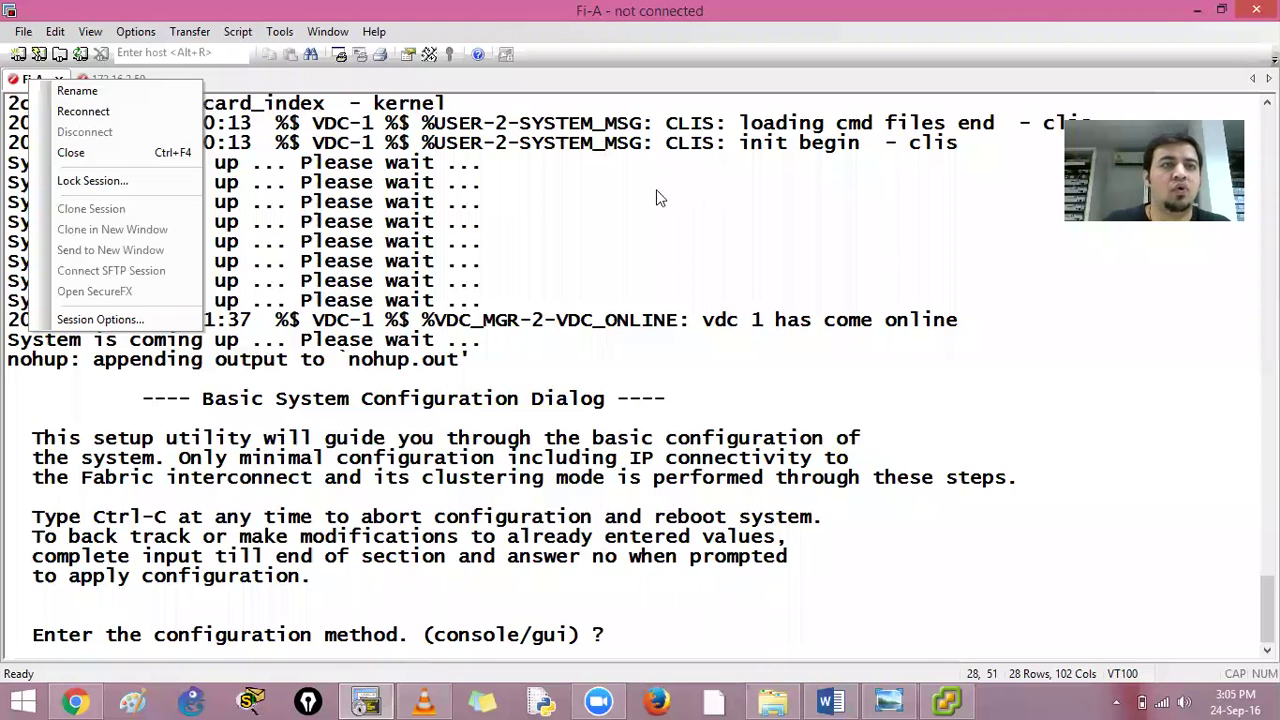
Reconnect both the Fi-A and 172.16.2.50 sessions in SecureCRT
{"action": "left_click", "coordinate": [643, 213]}
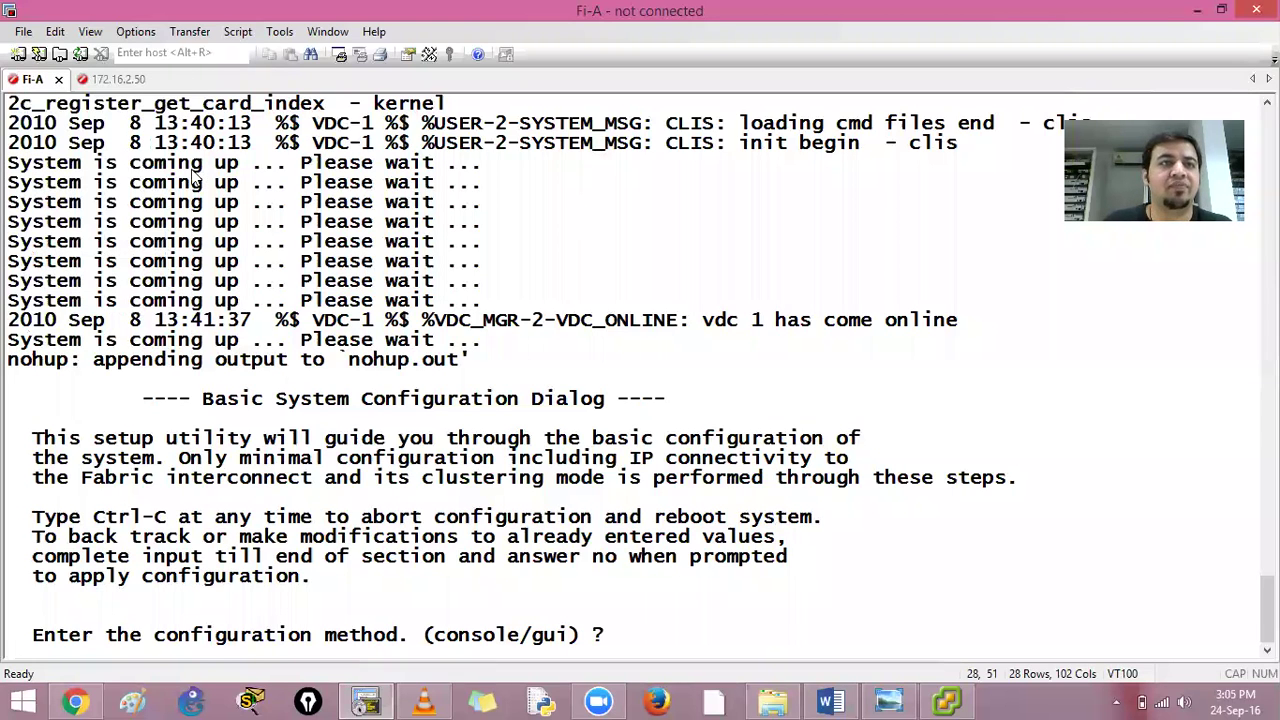
{"action": "right_click", "coordinate": [38, 79]}
{"action": "left_click", "coordinate": [95, 103]}
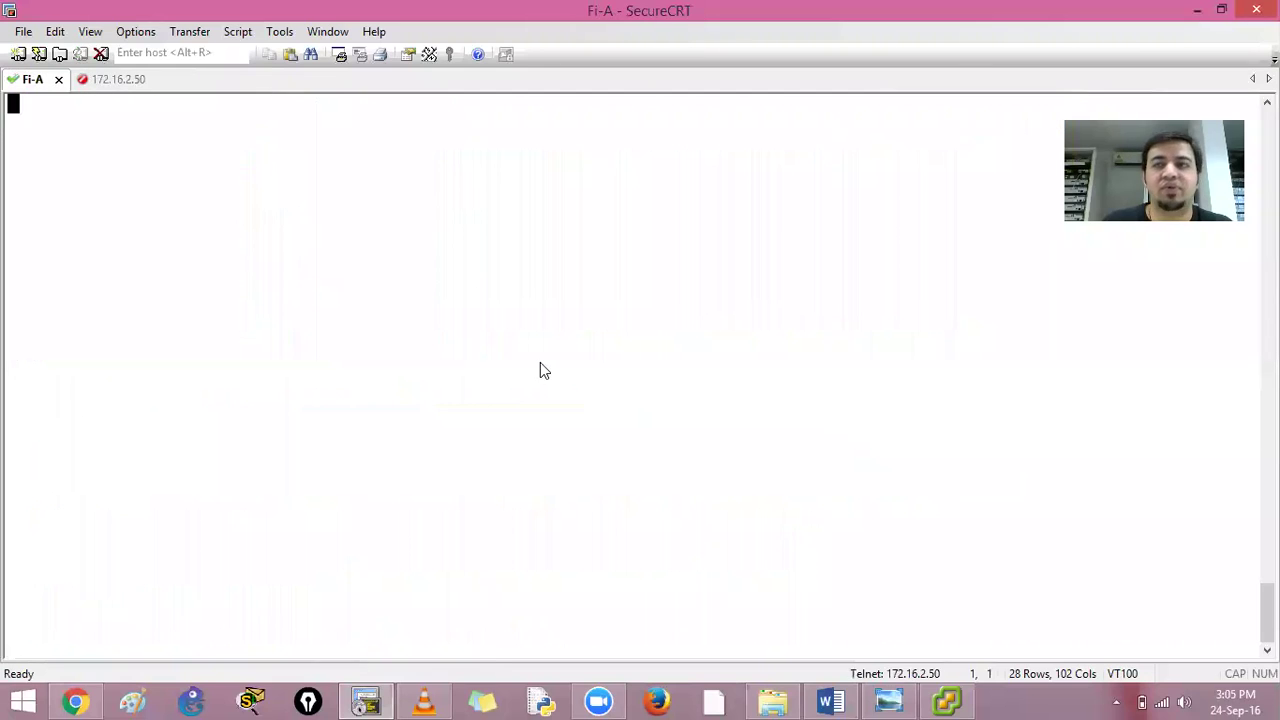
{"action": "right_click", "coordinate": [108, 80]}
{"action": "left_click", "coordinate": [160, 106]}
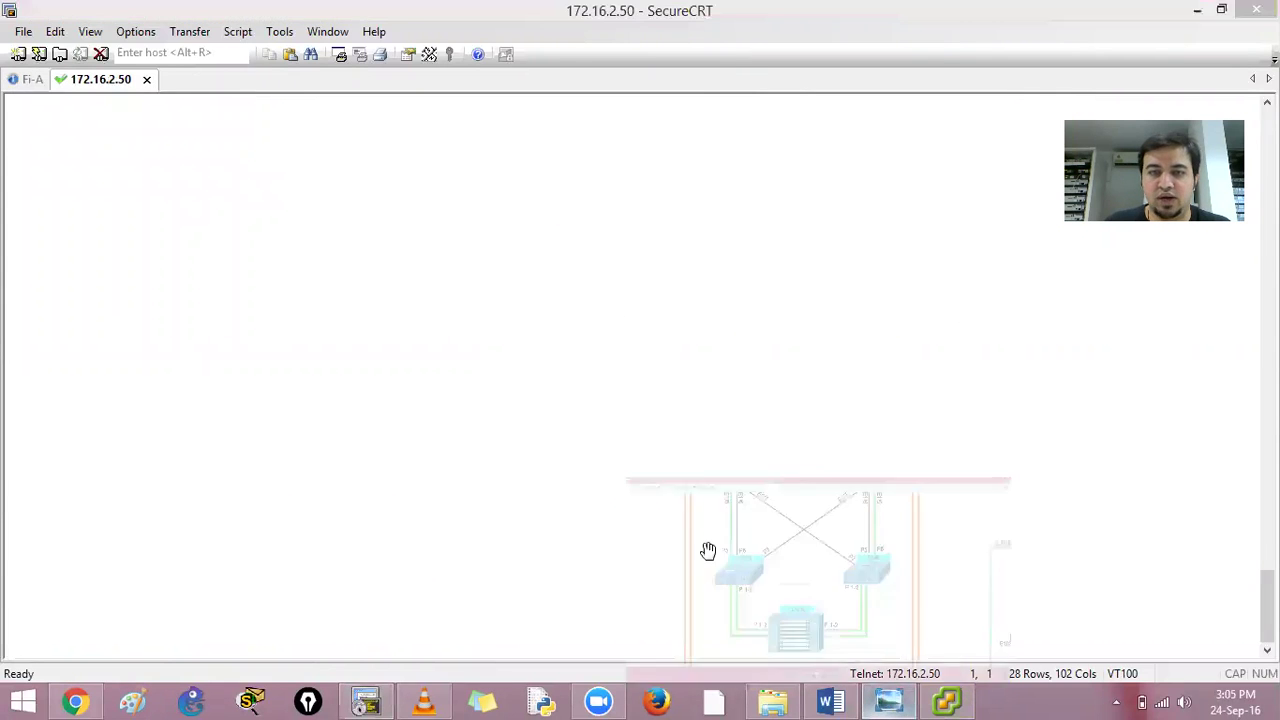
Bring up the 'Data Center Topology - Lab 2' diagram in Windows Photo Viewer
{"action": "left_click", "coordinate": [709, 551]}
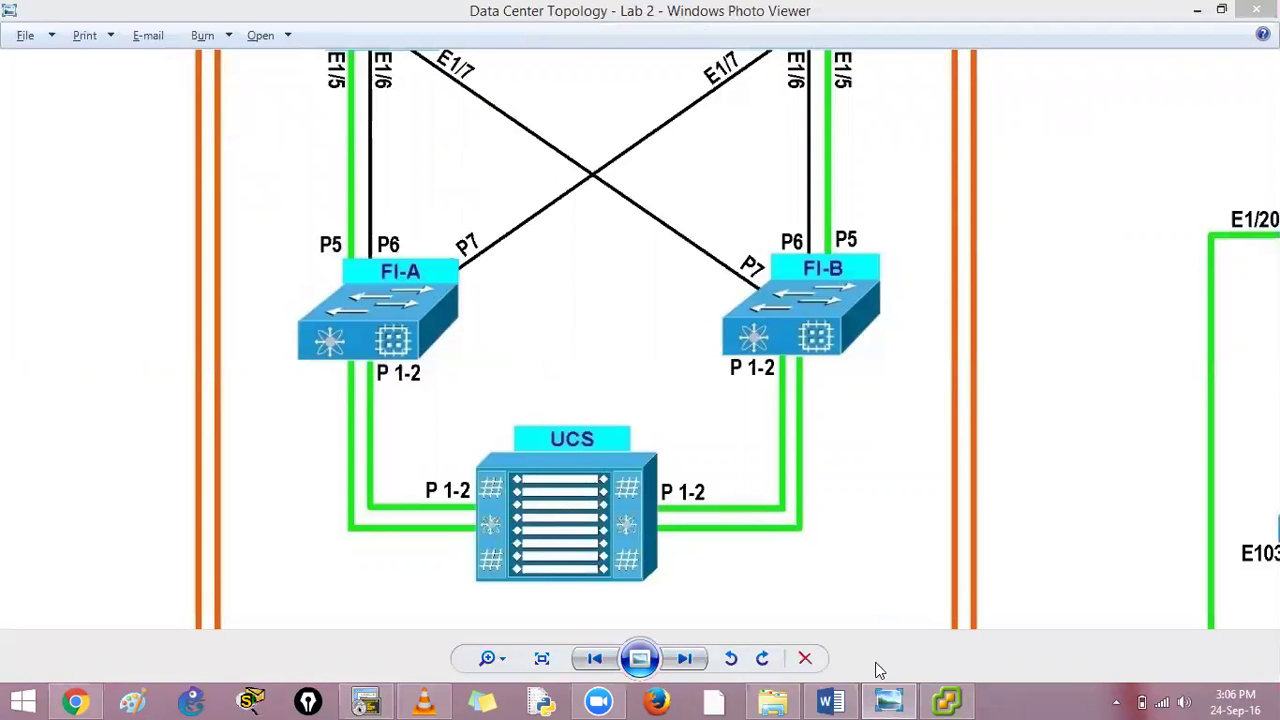
On the Fi-A tab, clear line 13 and reconnect to FiA with fia
{"action": "left_click", "coordinate": [366, 700]}
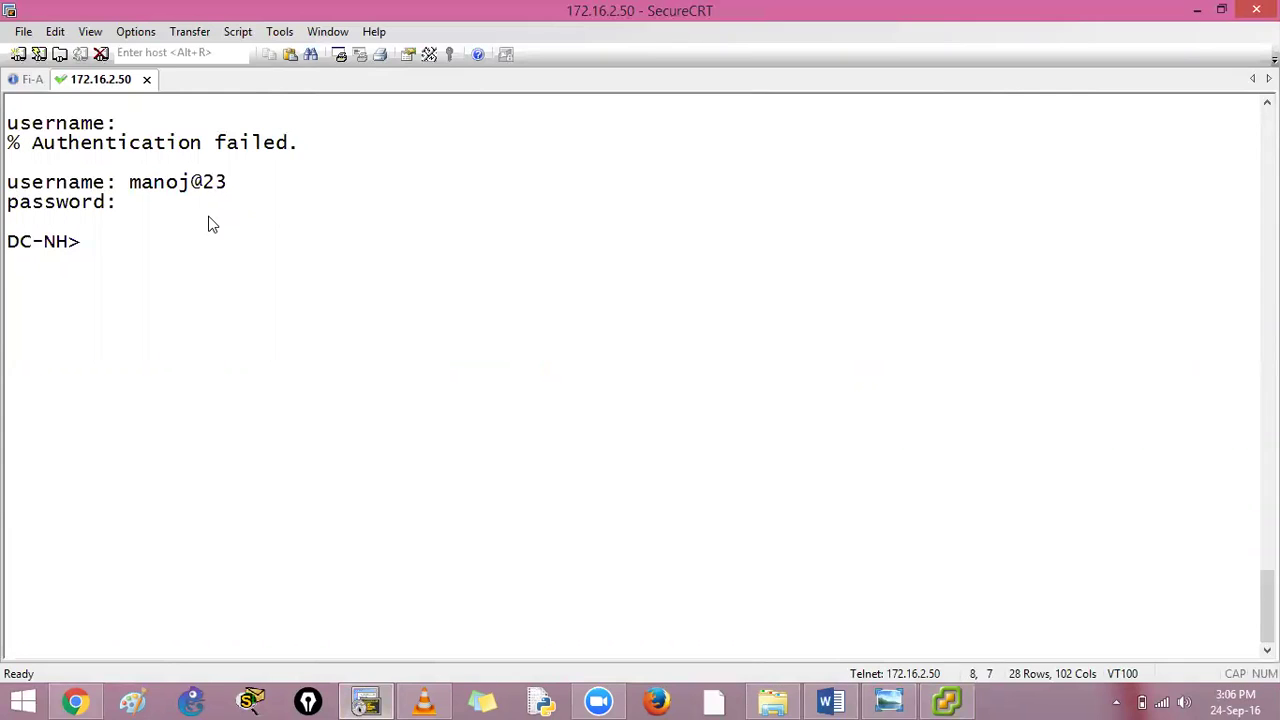
{"action": "key", "text": "ctrl+Tab"}
{"action": "type", "text": "fia"}
{"action": "key", "text": "Return"}
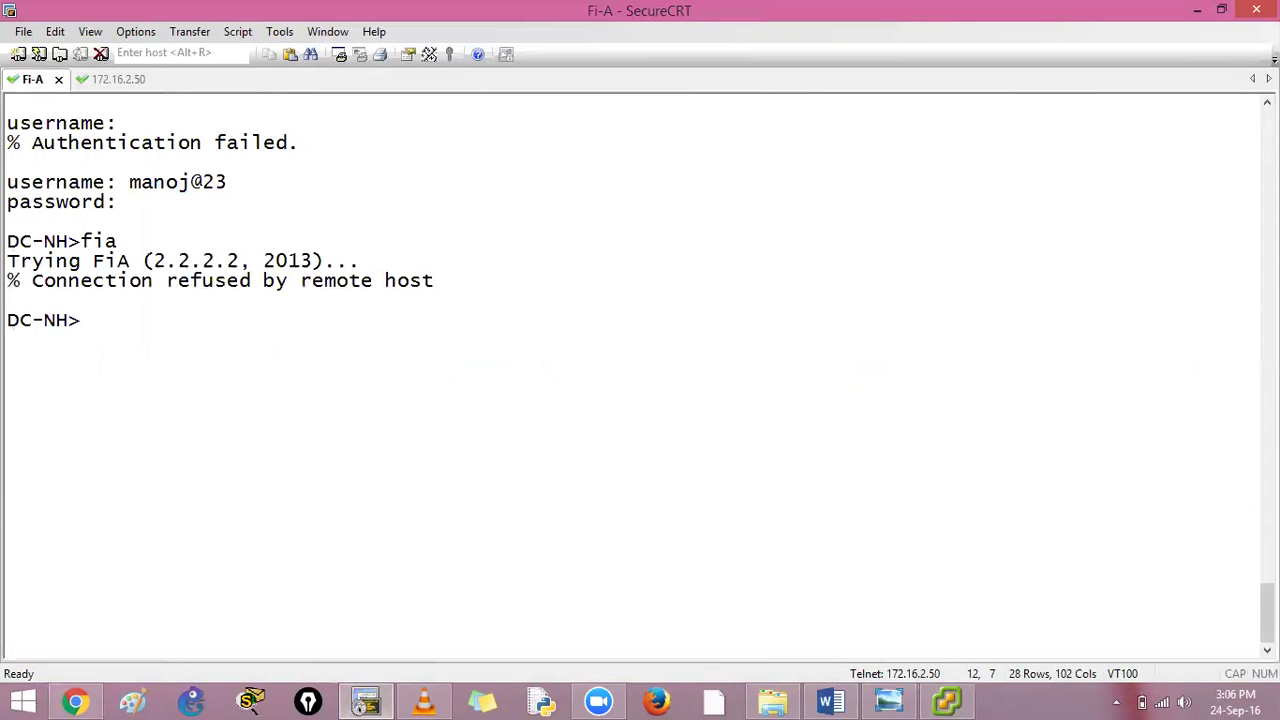
{"action": "type", "text": "clear line 13"}
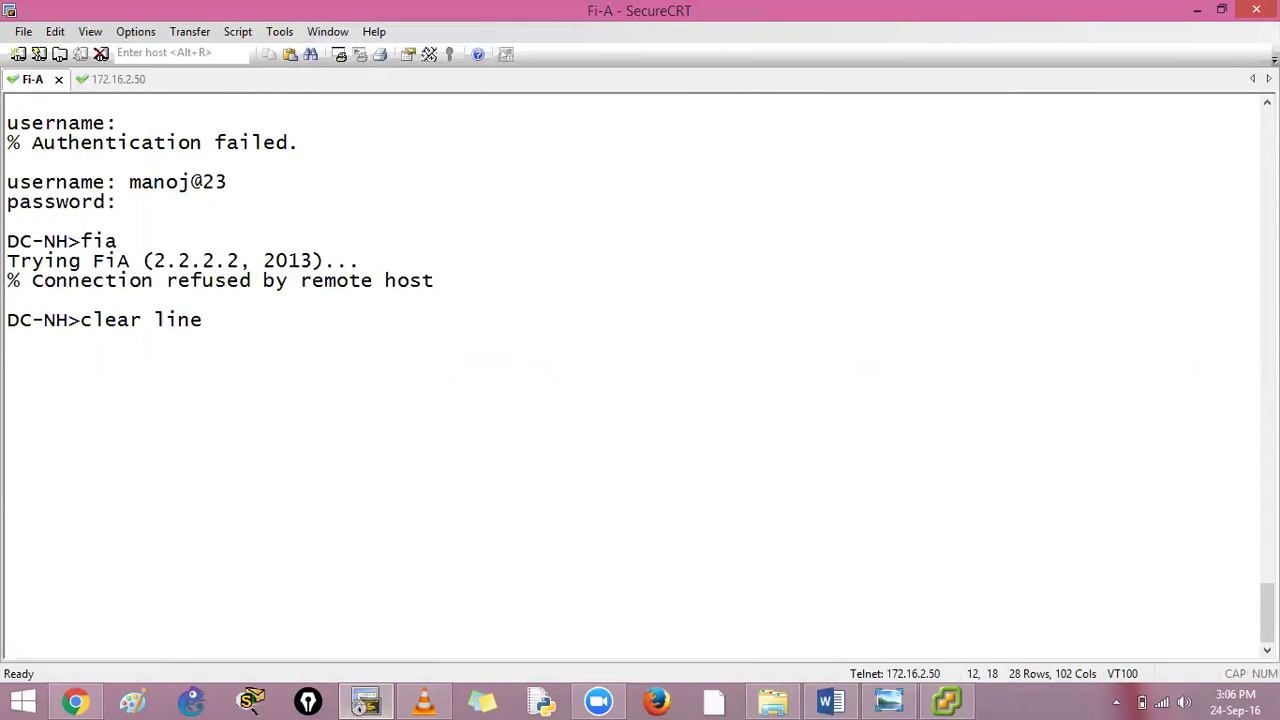
{"action": "key", "text": "Return"}
{"action": "key", "text": "Return"}
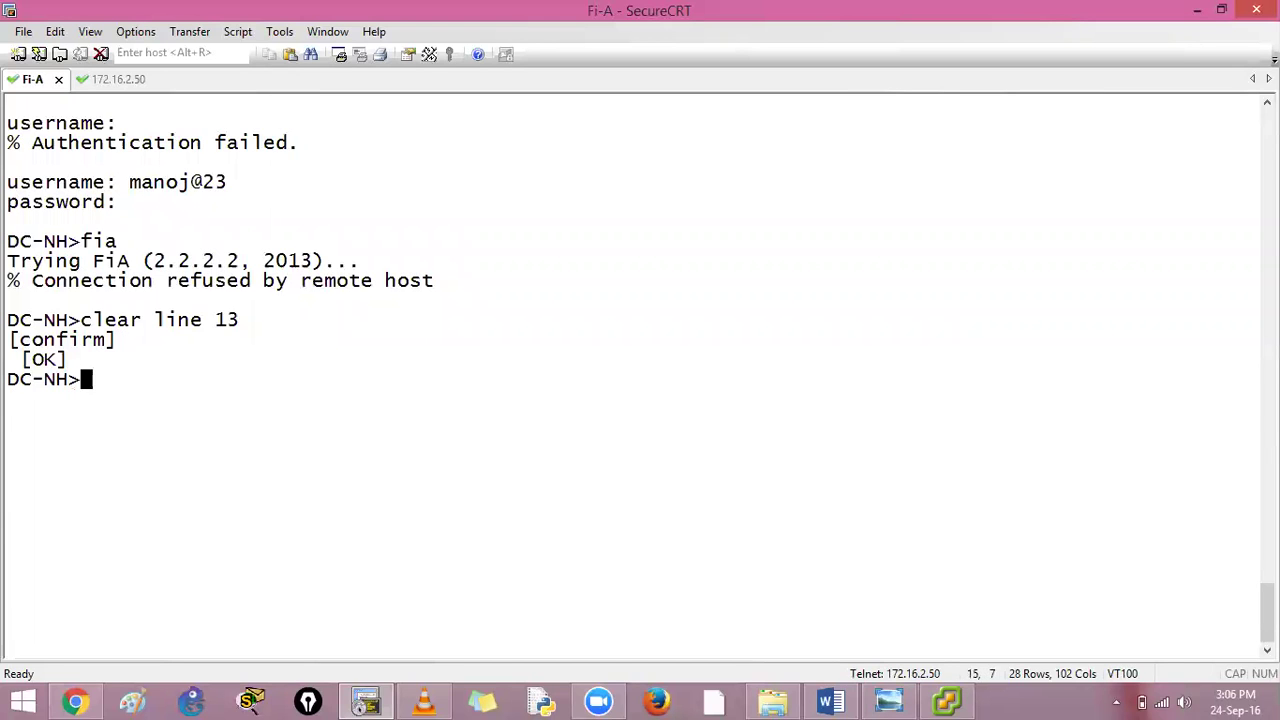
{"action": "type", "text": "fia"}
{"action": "key", "text": "Return"}
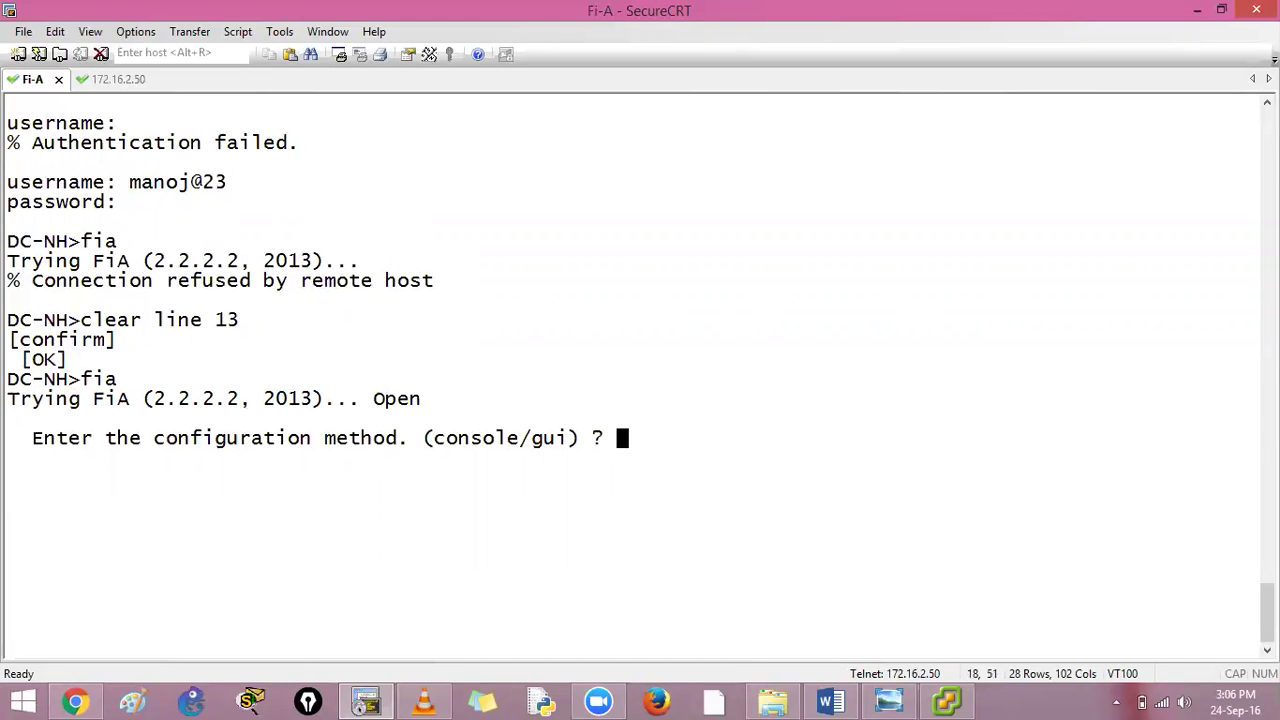
On the 172.16.2.50 tab, clear line 14 and reconnect to FiB with fib
{"action": "key", "text": "ctrl+Tab"}
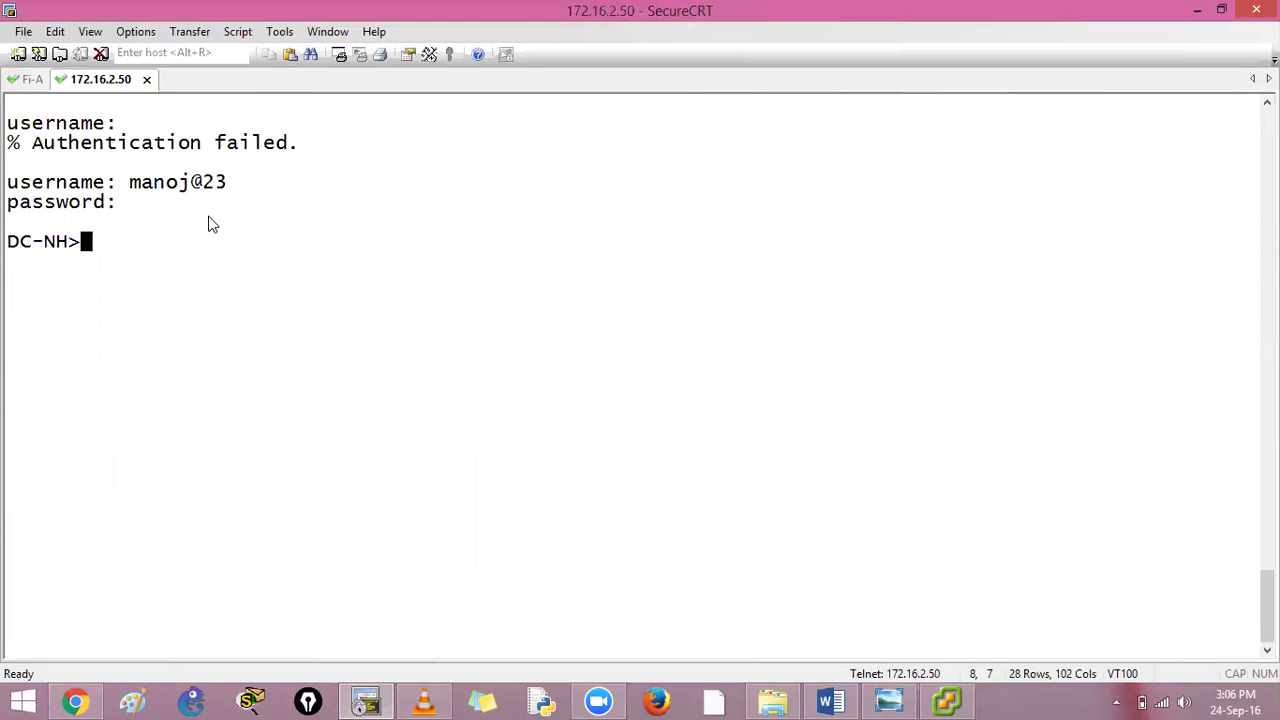
{"action": "type", "text": "fib"}
{"action": "key", "text": "Return"}
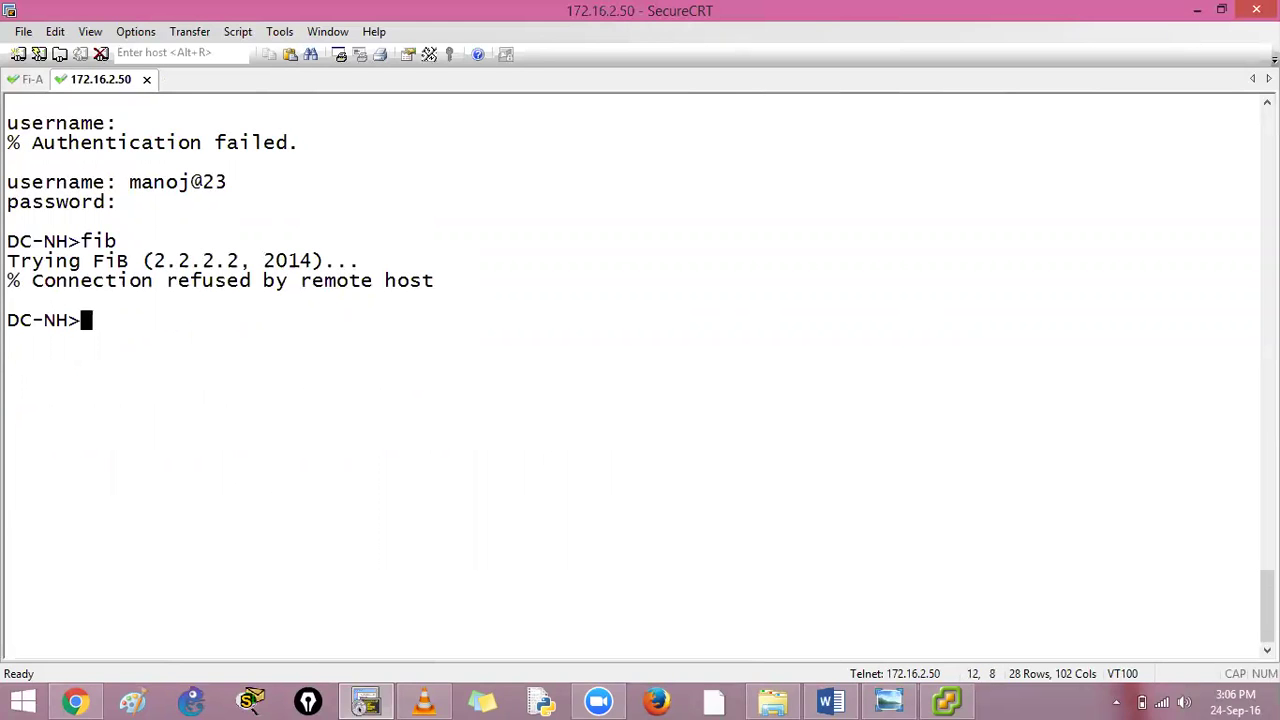
{"action": "type", "text": "clear line 14"}
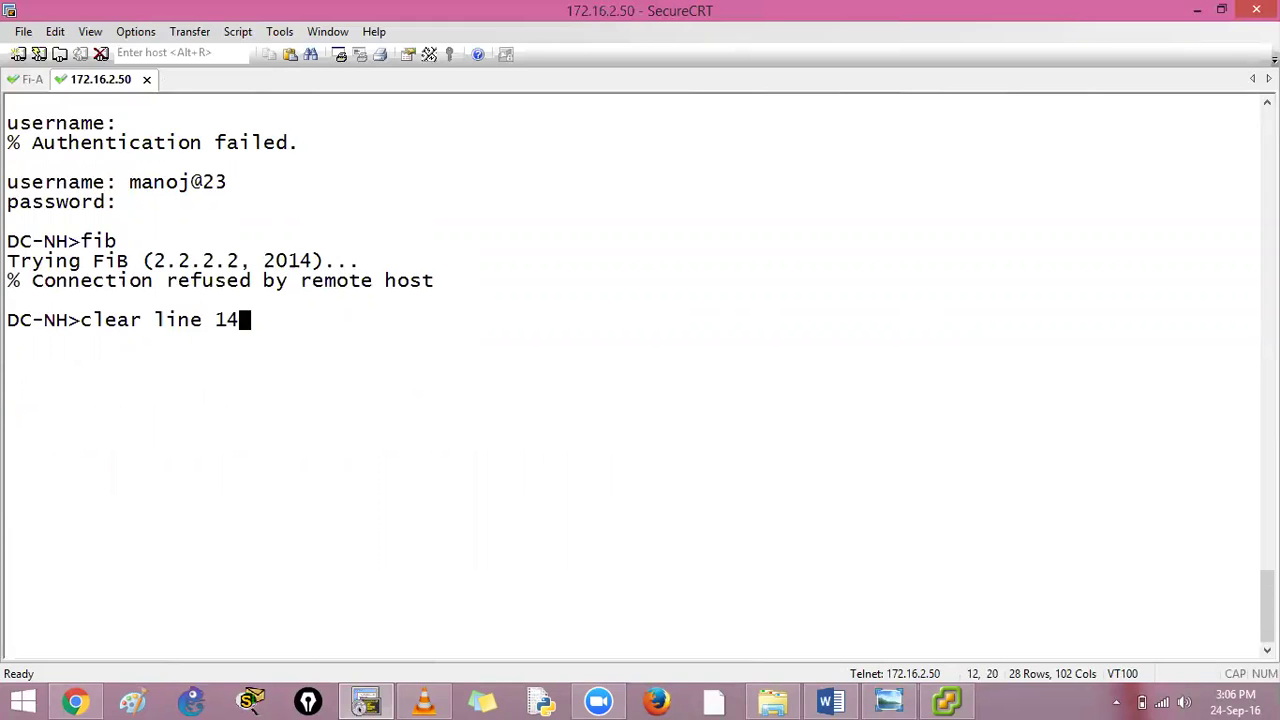
{"action": "key", "text": "Return"}
{"action": "key", "text": "Return"}
{"action": "type", "text": "fib"}
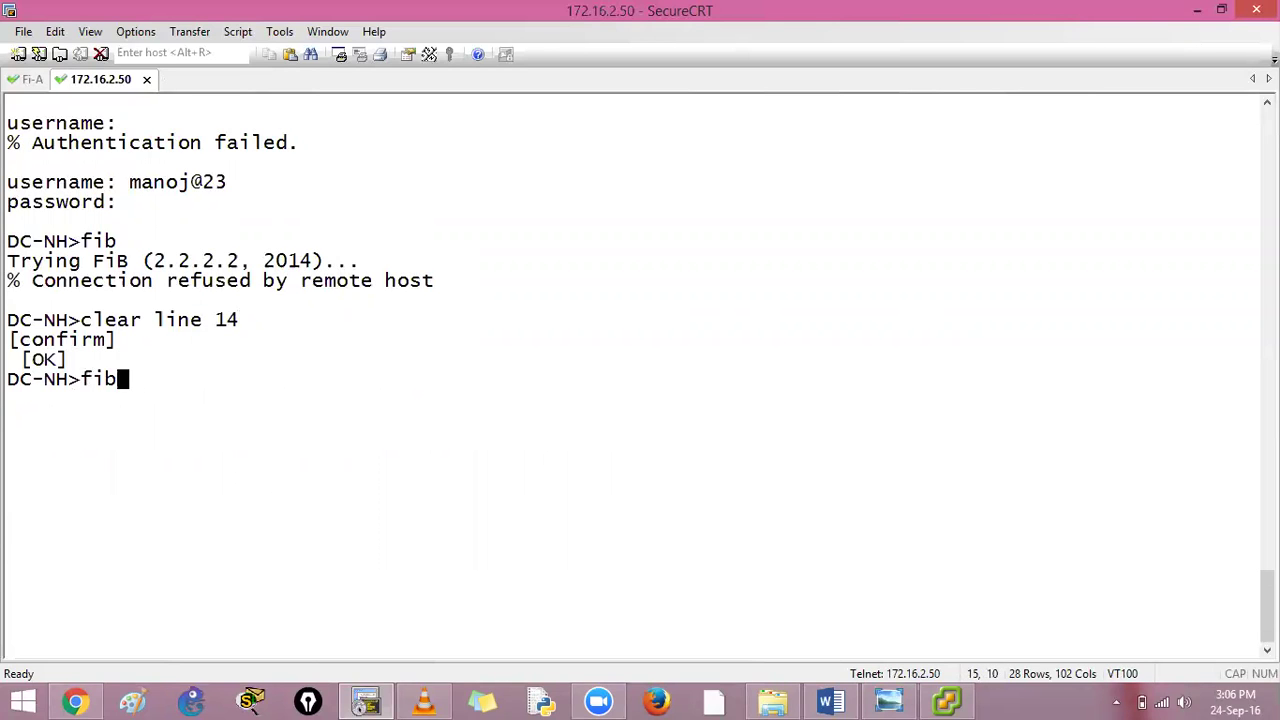
{"action": "key", "text": "Return"}
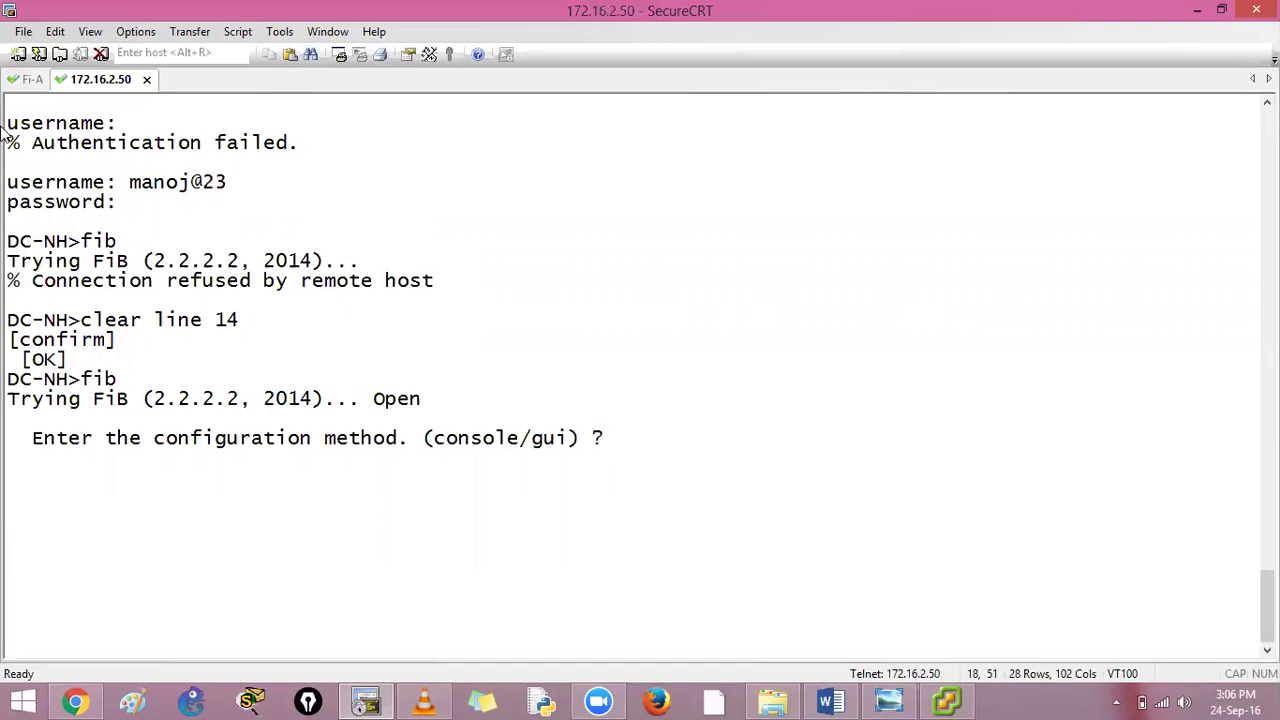
Scroll back in Fi-A and highlight the login name, connect local-mgmt and erase configuration commands
{"action": "key", "text": "ctrl+Tab"}
{"action": "scroll", "coordinate": [443, 416], "scroll_direction": "up", "scroll_amount": 20}
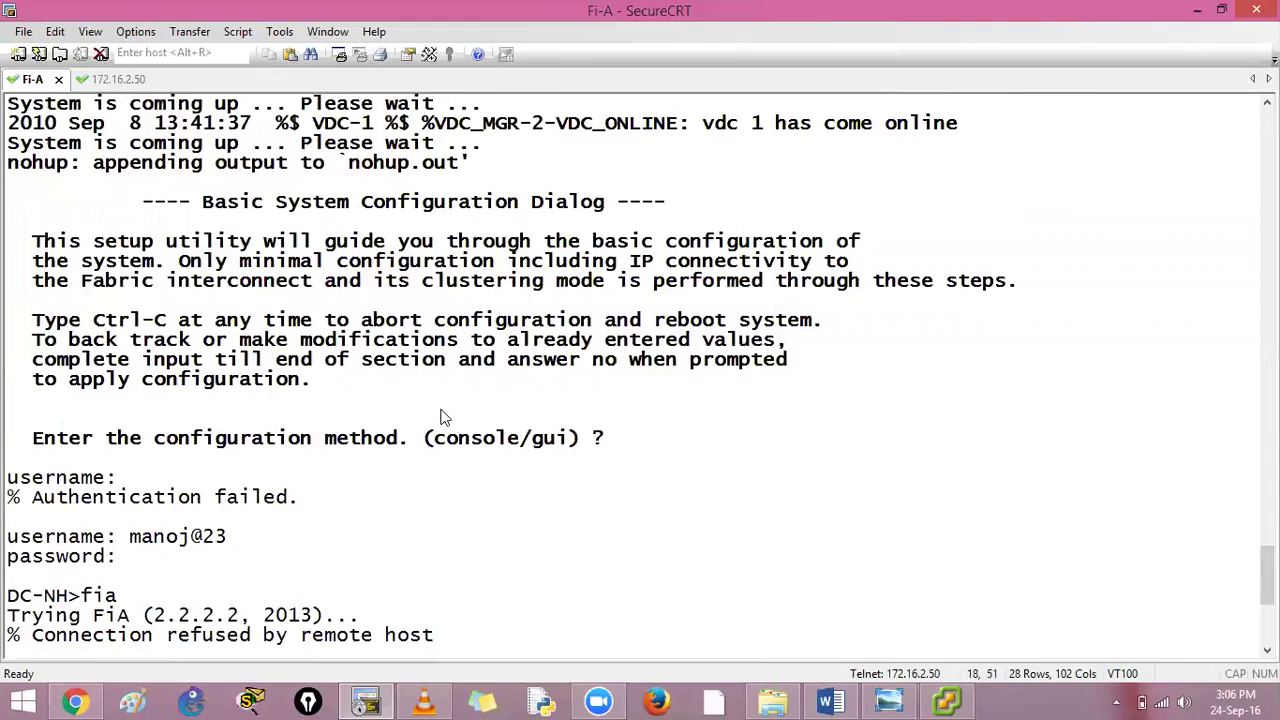
{"action": "scroll", "coordinate": [443, 416], "scroll_direction": "up", "scroll_amount": 20}
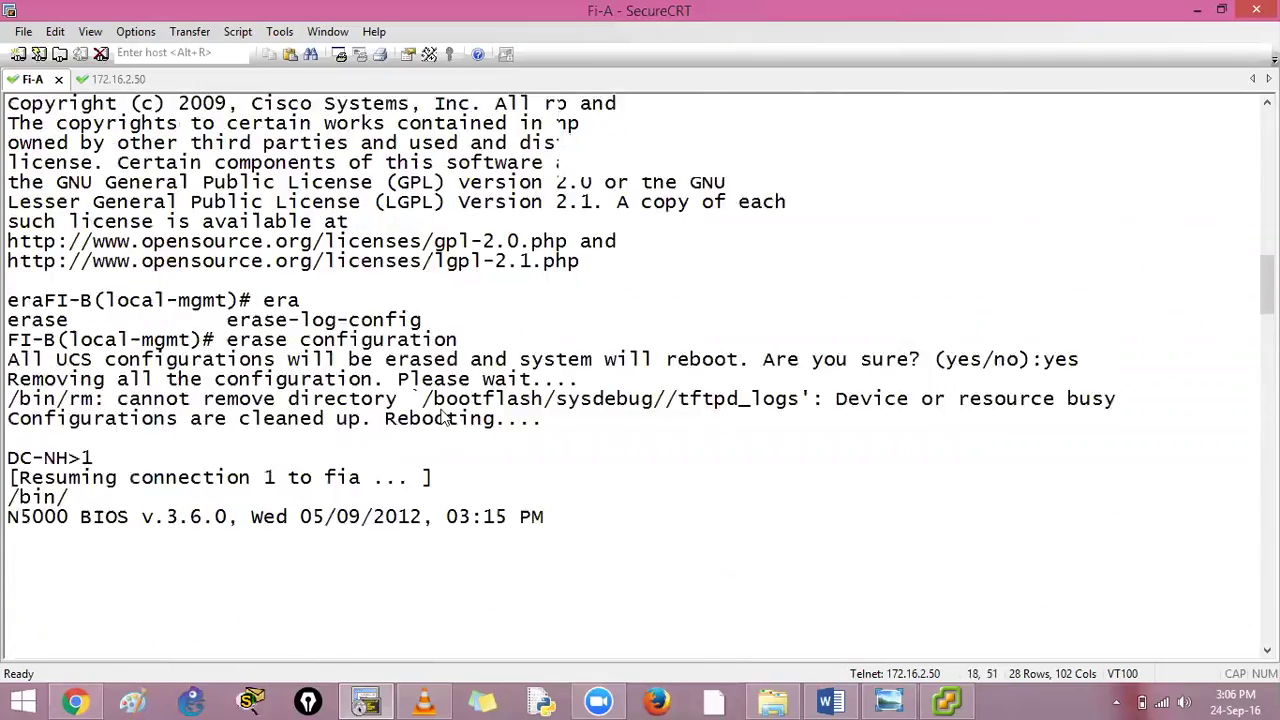
{"action": "scroll", "coordinate": [273, 226], "scroll_direction": "up", "scroll_amount": 1}
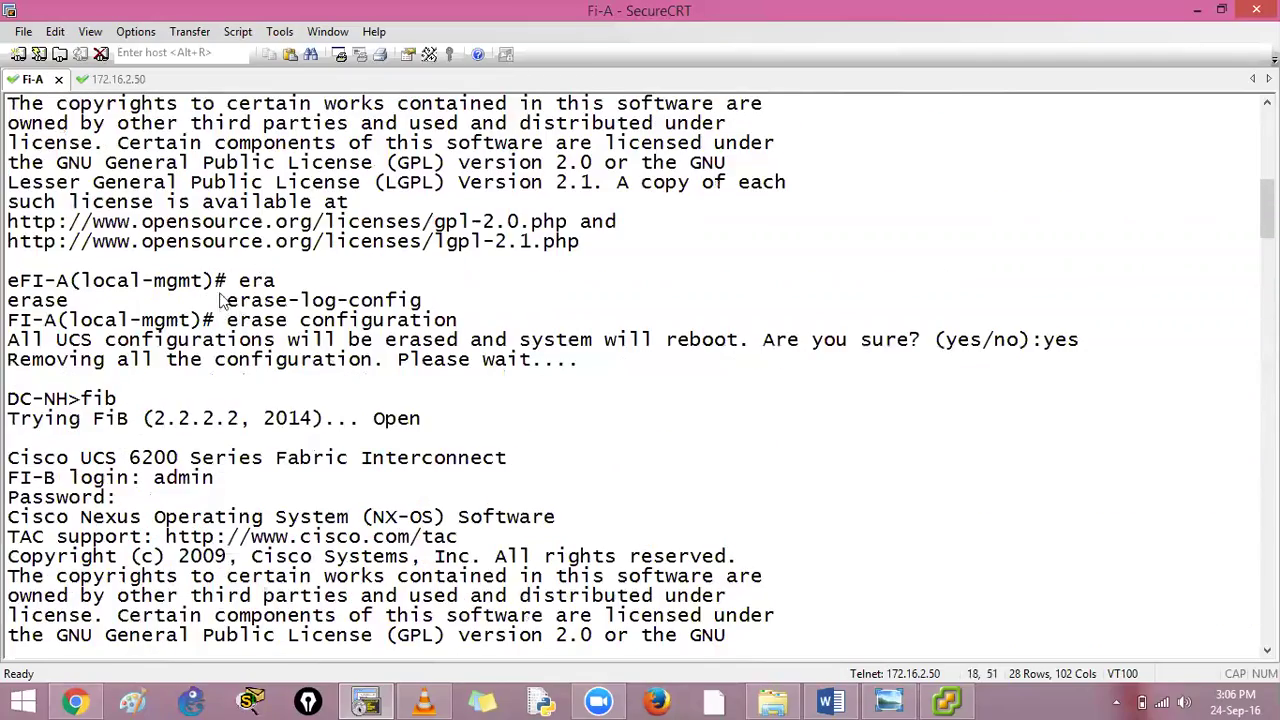
{"action": "scroll", "coordinate": [310, 250], "scroll_direction": "up", "scroll_amount": 8}
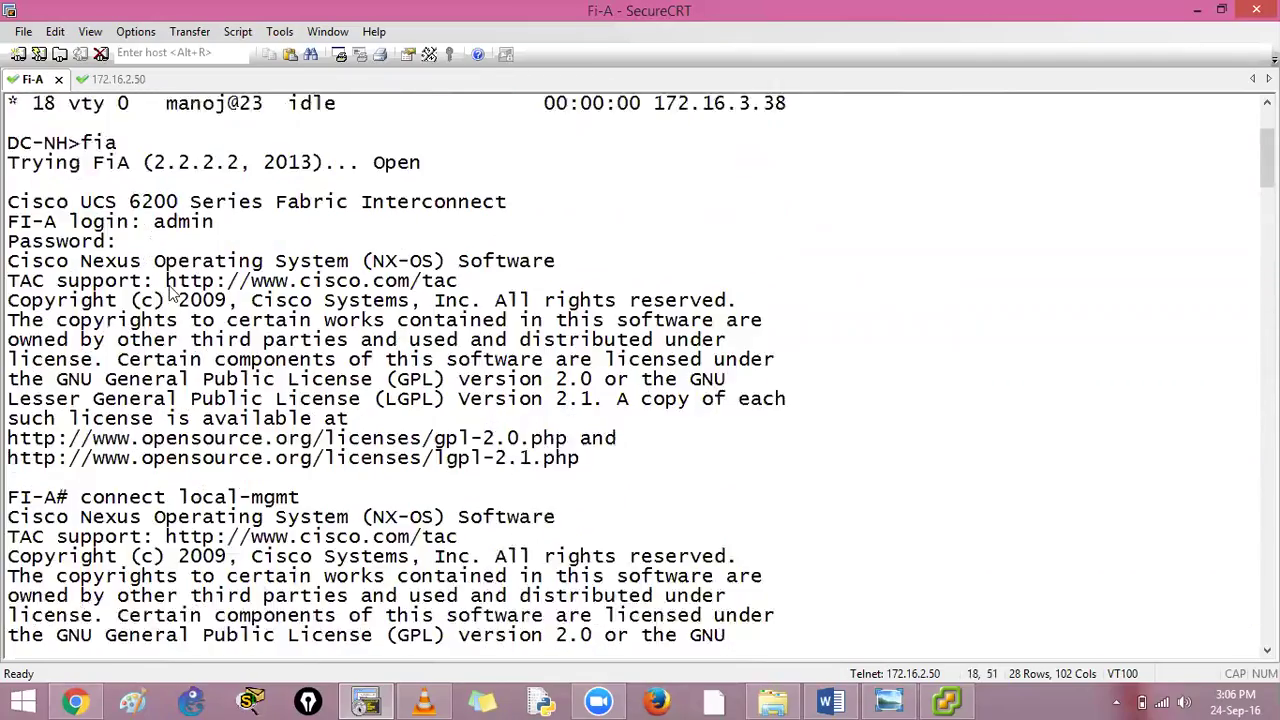
{"action": "left_click_drag", "start_coordinate": [153, 166], "coordinate": [218, 164]}
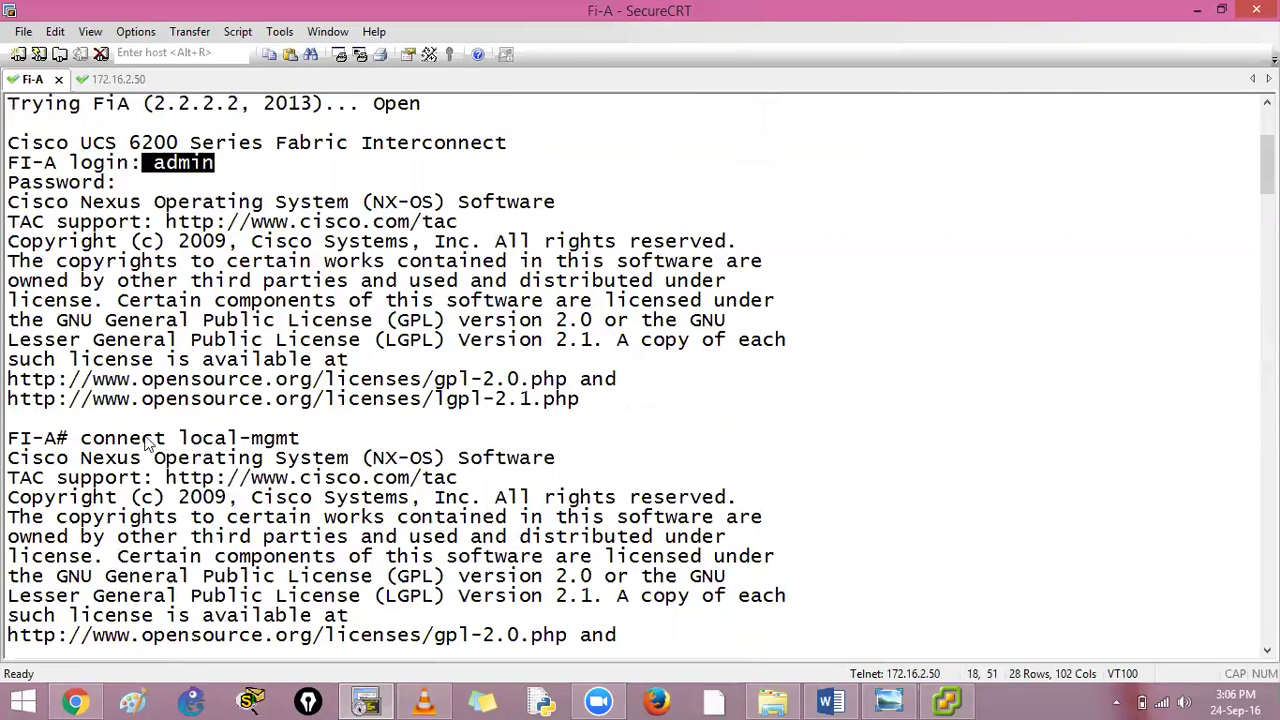
{"action": "left_click_drag", "start_coordinate": [81, 440], "coordinate": [312, 440]}
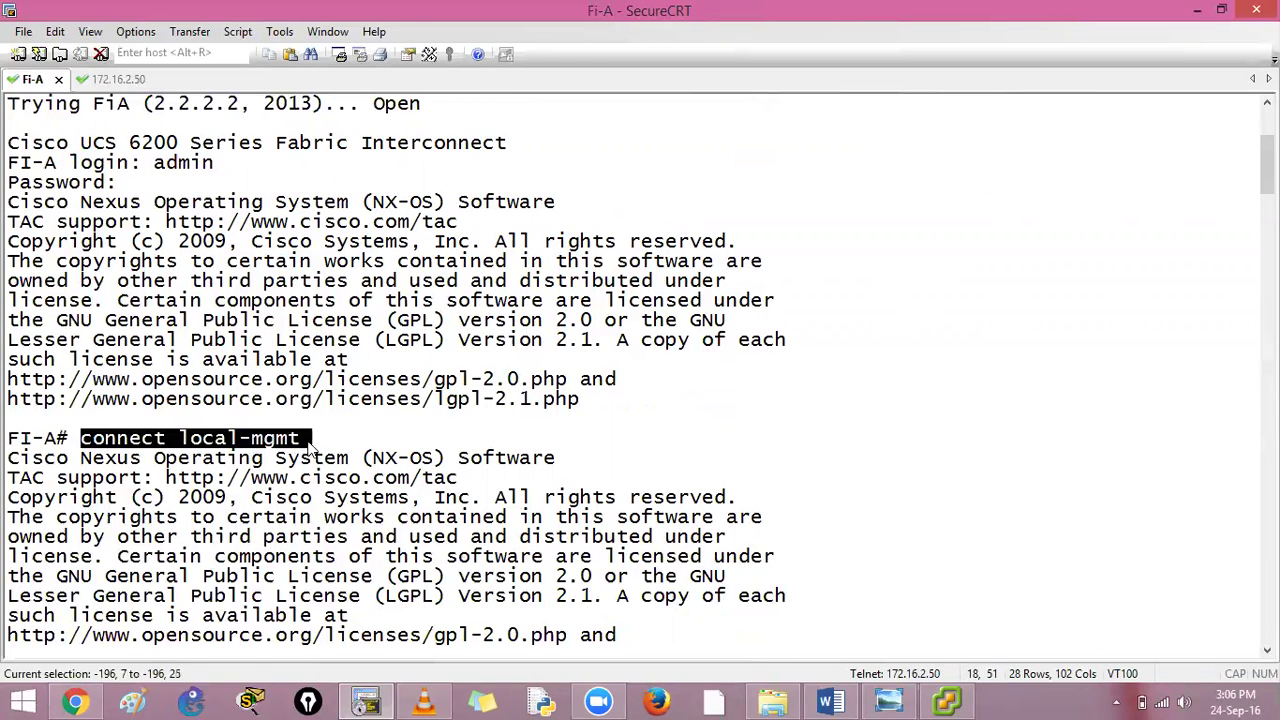
{"action": "scroll", "coordinate": [328, 397], "scroll_direction": "down", "scroll_amount": 4}
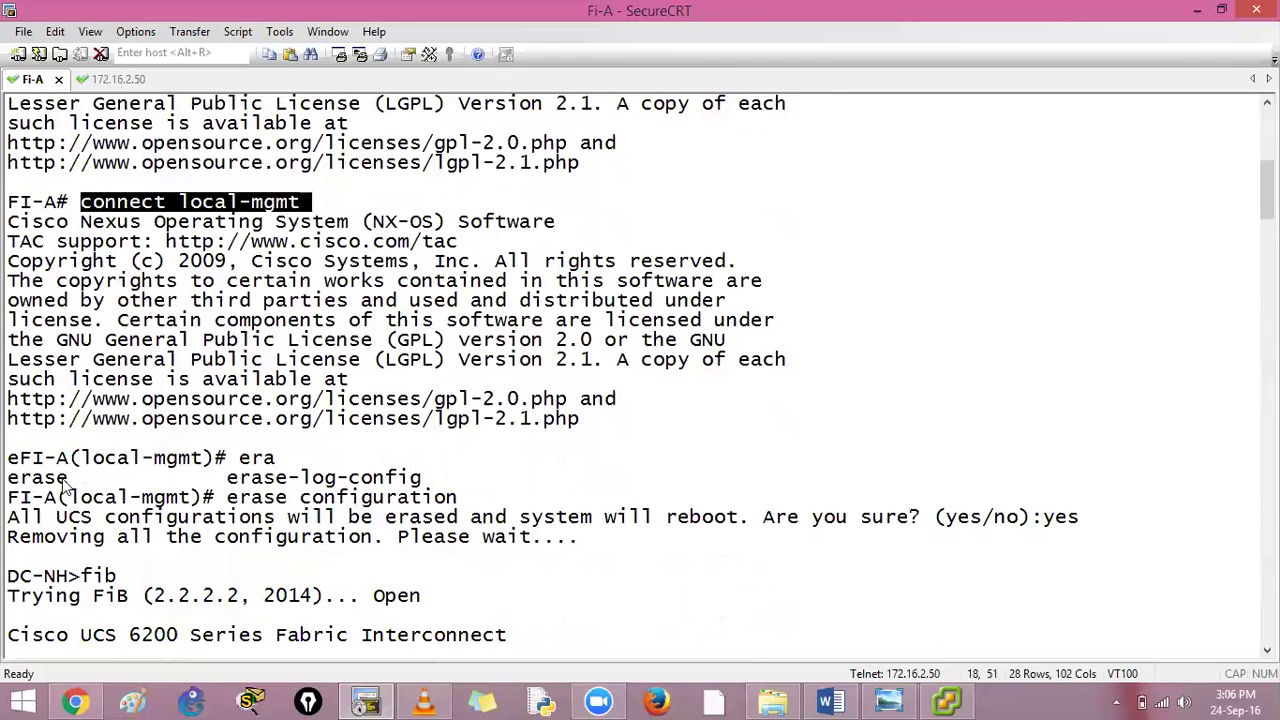
{"action": "left_click_drag", "start_coordinate": [12, 481], "coordinate": [70, 479]}
{"action": "left_click_drag", "start_coordinate": [216, 497], "coordinate": [460, 513]}
{"action": "left_click_drag", "start_coordinate": [944, 520], "coordinate": [6, 520]}
Highlight the kickstart image path in Fi-A's boot output, then clear the selection
{"action": "scroll", "coordinate": [405, 290], "scroll_direction": "down", "scroll_amount": 4}
{"action": "scroll", "coordinate": [405, 290], "scroll_direction": "down", "scroll_amount": 15}
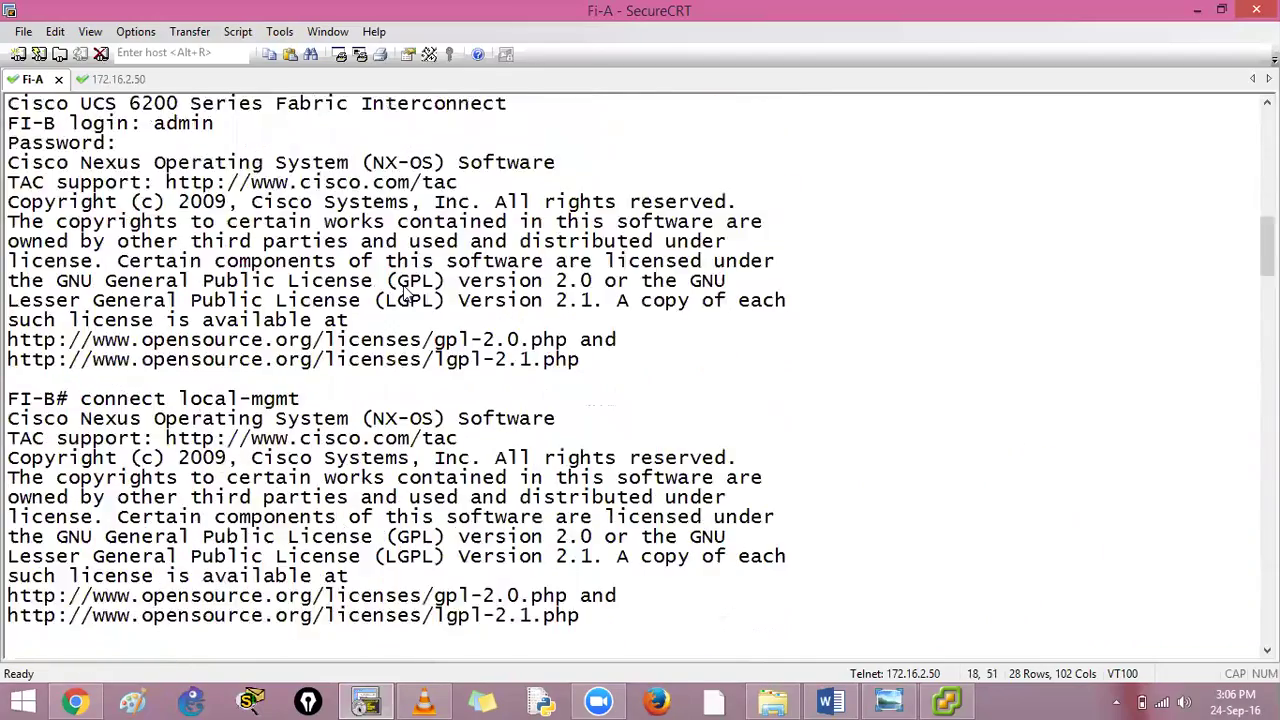
{"action": "scroll", "coordinate": [405, 290], "scroll_direction": "down", "scroll_amount": 12}
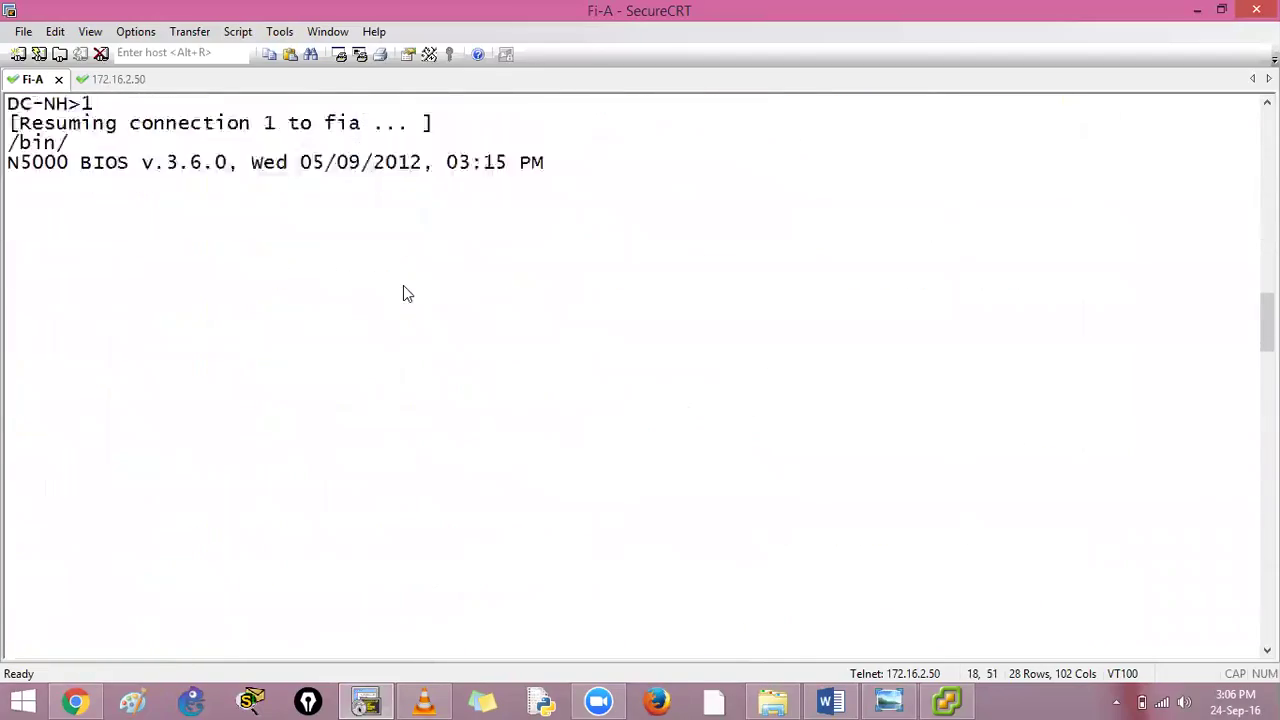
{"action": "scroll", "coordinate": [403, 285], "scroll_direction": "down", "scroll_amount": 2}
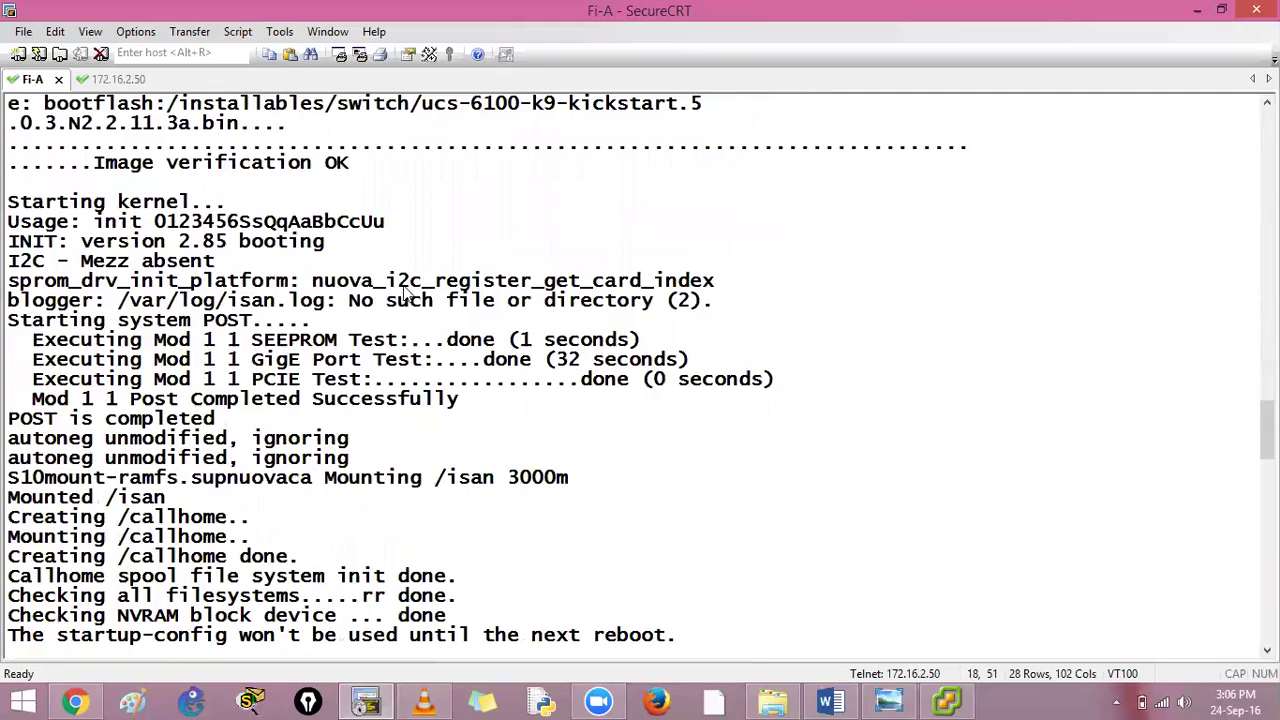
{"action": "scroll", "coordinate": [480, 172], "scroll_direction": "up", "scroll_amount": 3}
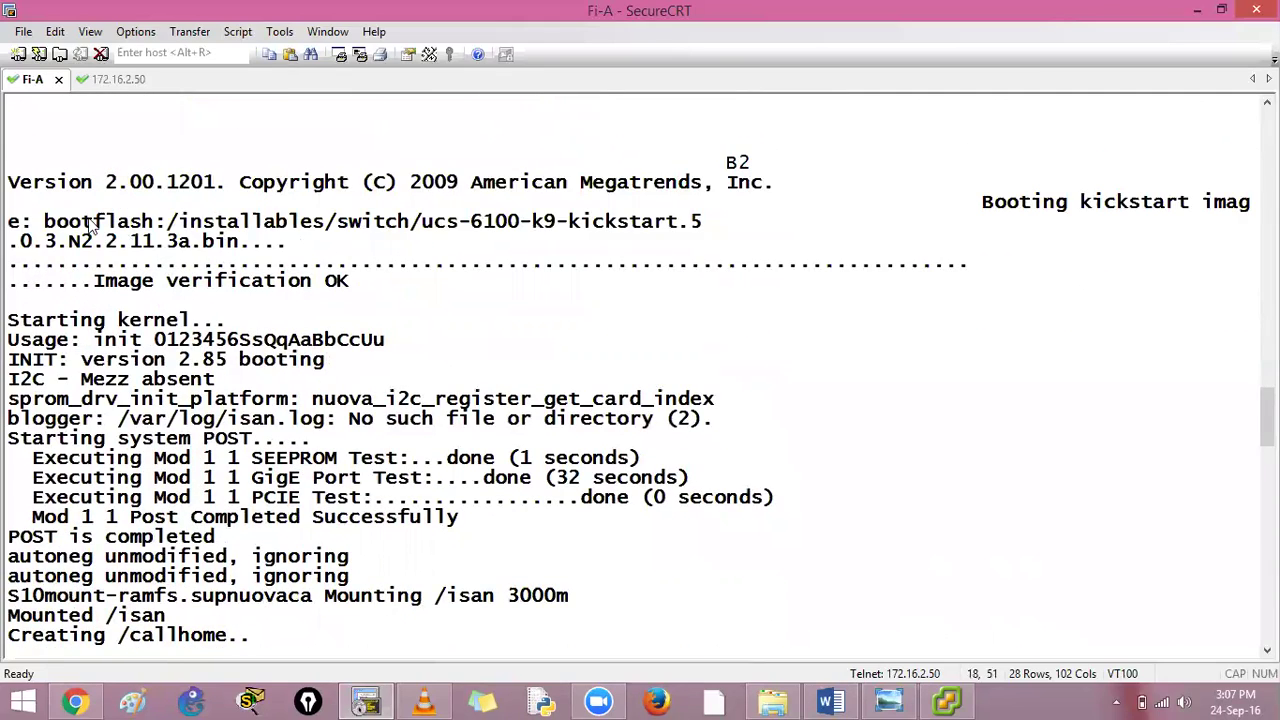
{"action": "left_click_drag", "start_coordinate": [44, 221], "coordinate": [704, 222]}
{"action": "left_click", "coordinate": [453, 300]}
Check the console/gui configuration-method prompt on both the FiA and FiB consoles
{"action": "scroll", "coordinate": [420, 295], "scroll_direction": "down", "scroll_amount": 10}
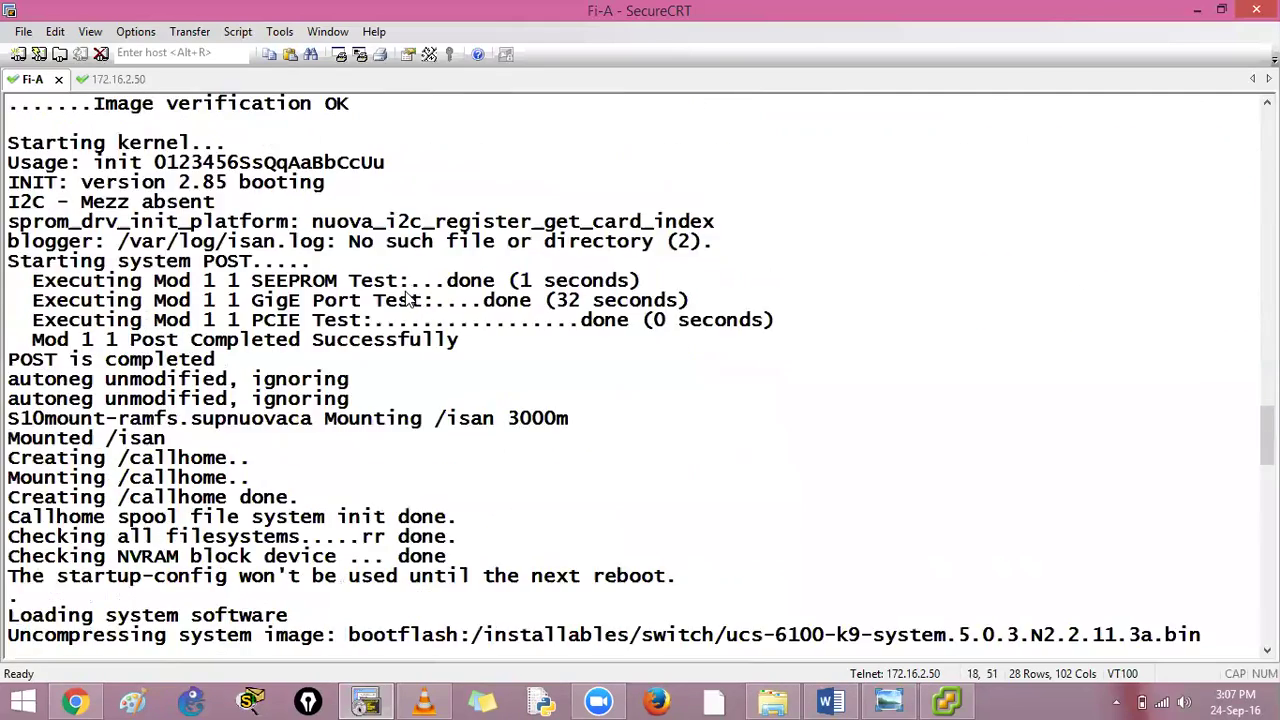
{"action": "scroll", "coordinate": [390, 288], "scroll_direction": "down", "scroll_amount": 10}
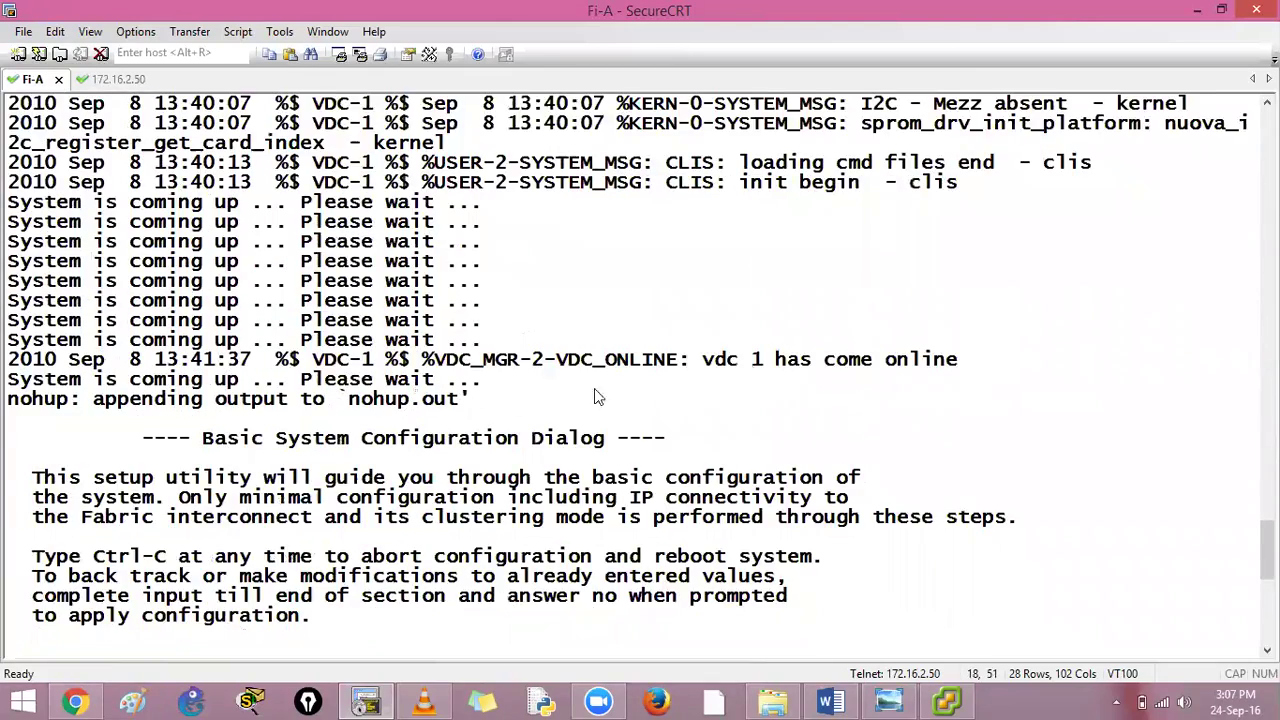
{"action": "scroll", "coordinate": [594, 390], "scroll_direction": "down", "scroll_amount": 1}
{"action": "left_click_drag", "start_coordinate": [686, 300], "coordinate": [965, 300]}
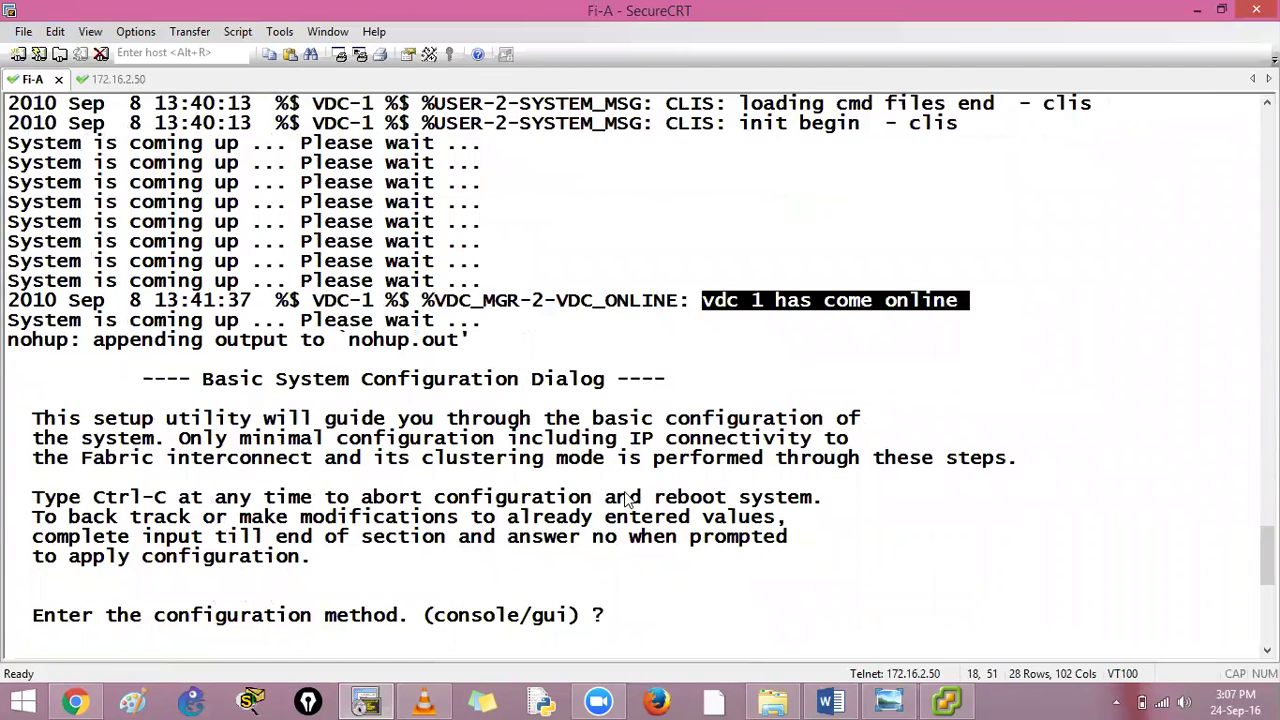
{"action": "left_click_drag", "start_coordinate": [628, 498], "coordinate": [8, 498]}
{"action": "scroll", "coordinate": [566, 343], "scroll_direction": "down", "scroll_amount": 3}
{"action": "left_click_drag", "start_coordinate": [438, 449], "coordinate": [582, 447]}
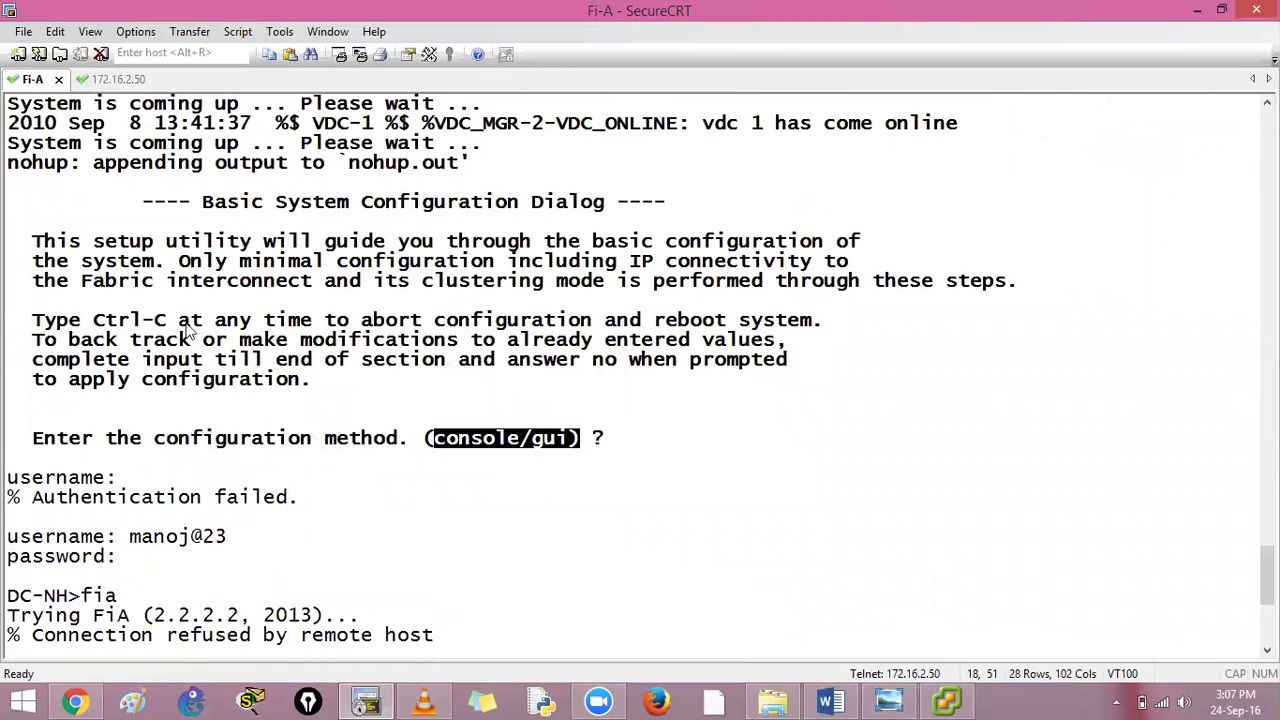
{"action": "left_click", "coordinate": [190, 394]}
{"action": "scroll", "coordinate": [200, 380], "scroll_direction": "down", "scroll_amount": 6}
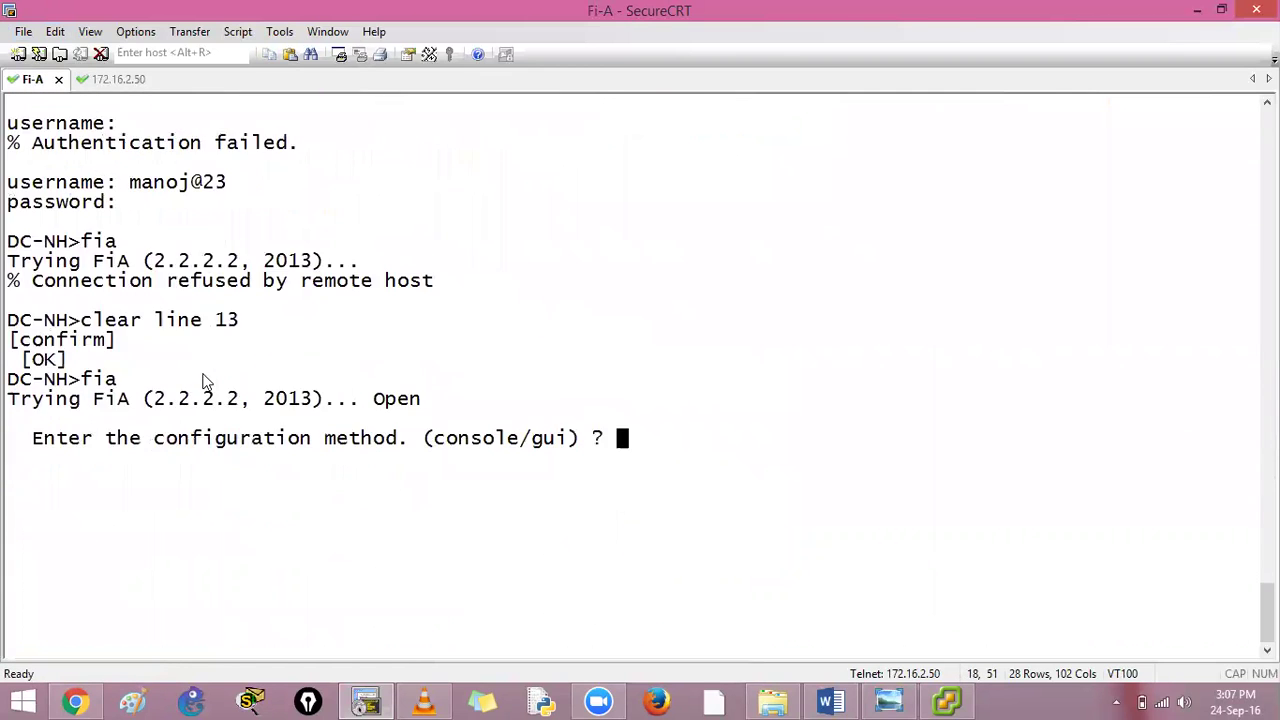
{"action": "left_click", "coordinate": [105, 80]}
{"action": "left_click_drag", "start_coordinate": [426, 445], "coordinate": [863, 474]}
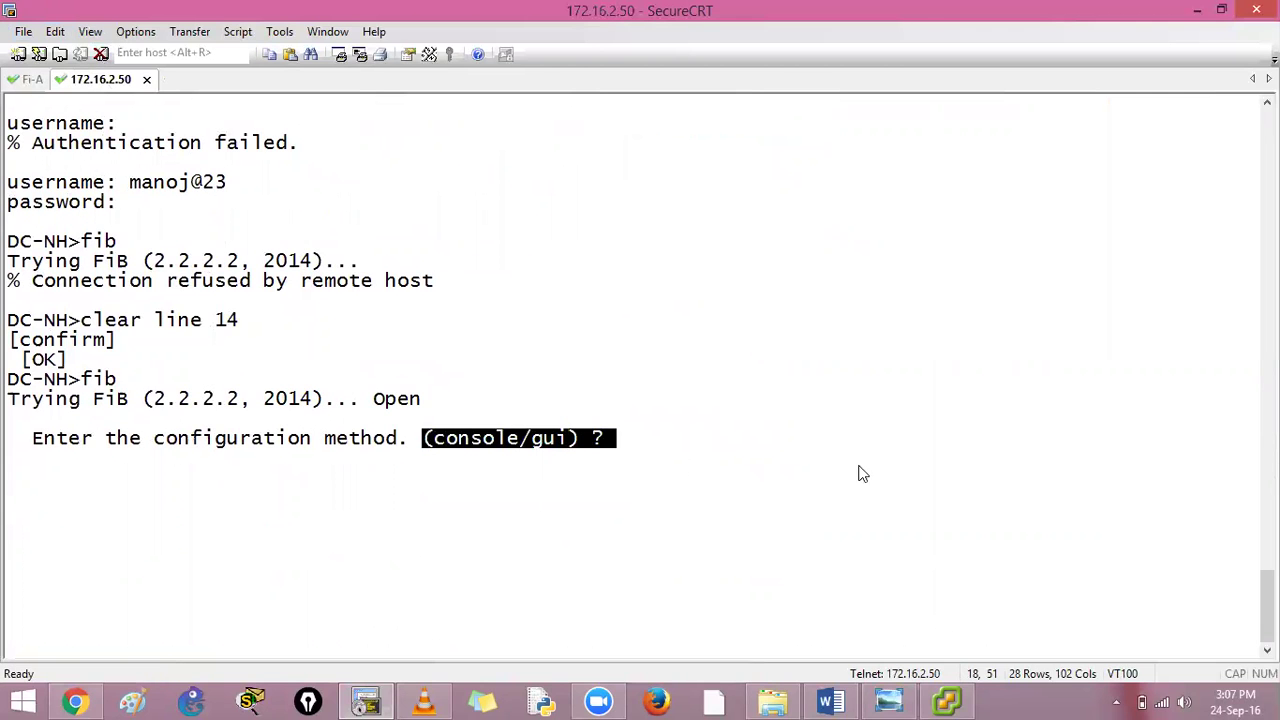
{"action": "left_click", "coordinate": [864, 462]}
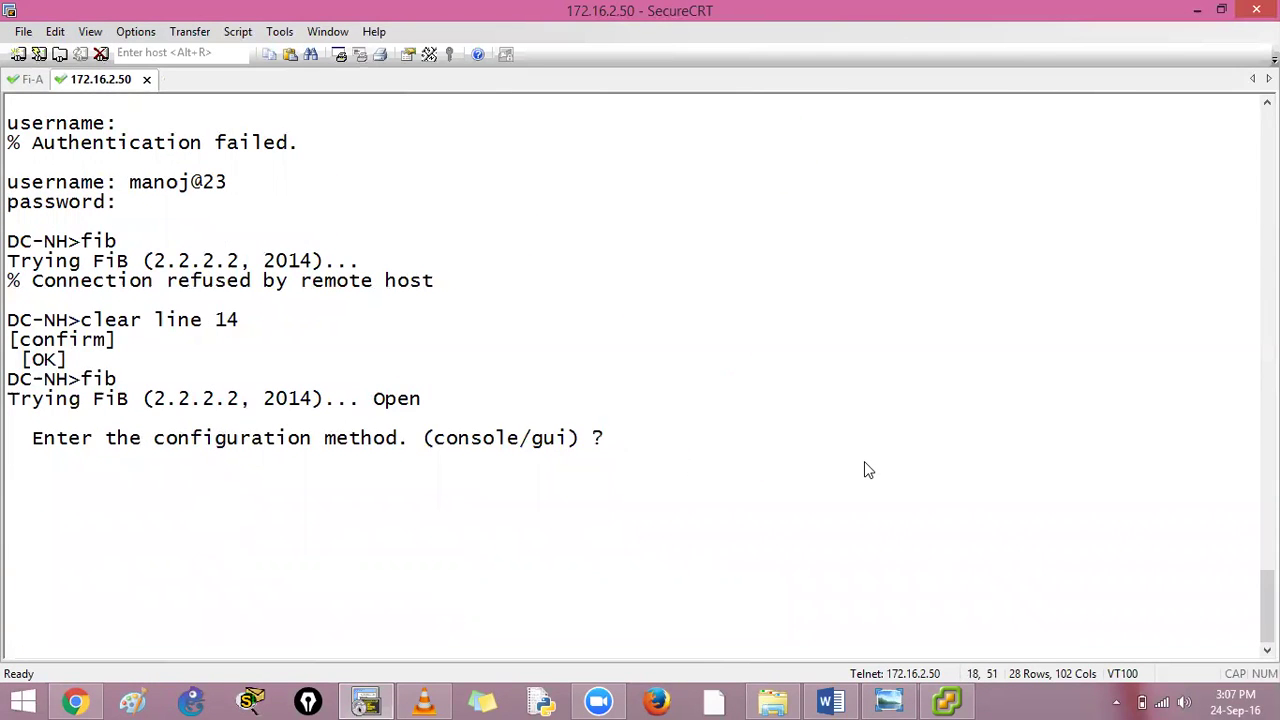
On Fi-A choose console and setup, decline strong passwords, and set the admin password
{"action": "left_click", "coordinate": [26, 80]}
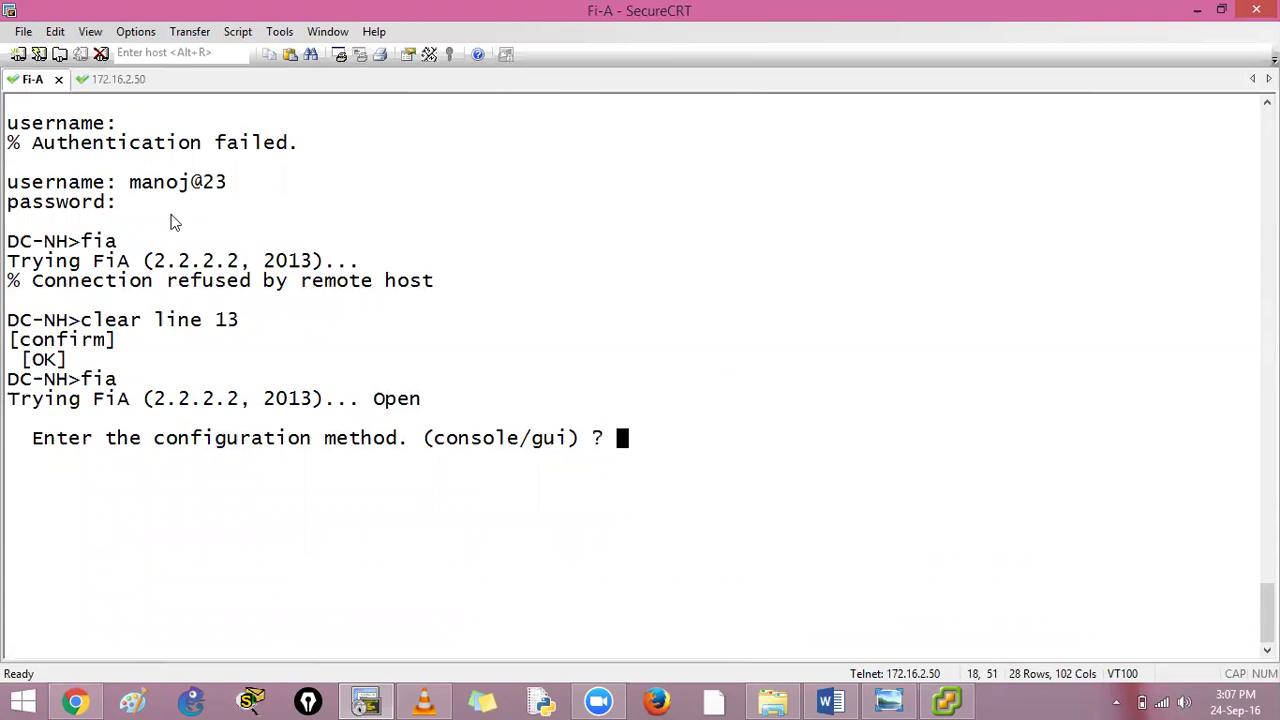
{"action": "type", "text": "console"}
{"action": "key", "text": "Return"}
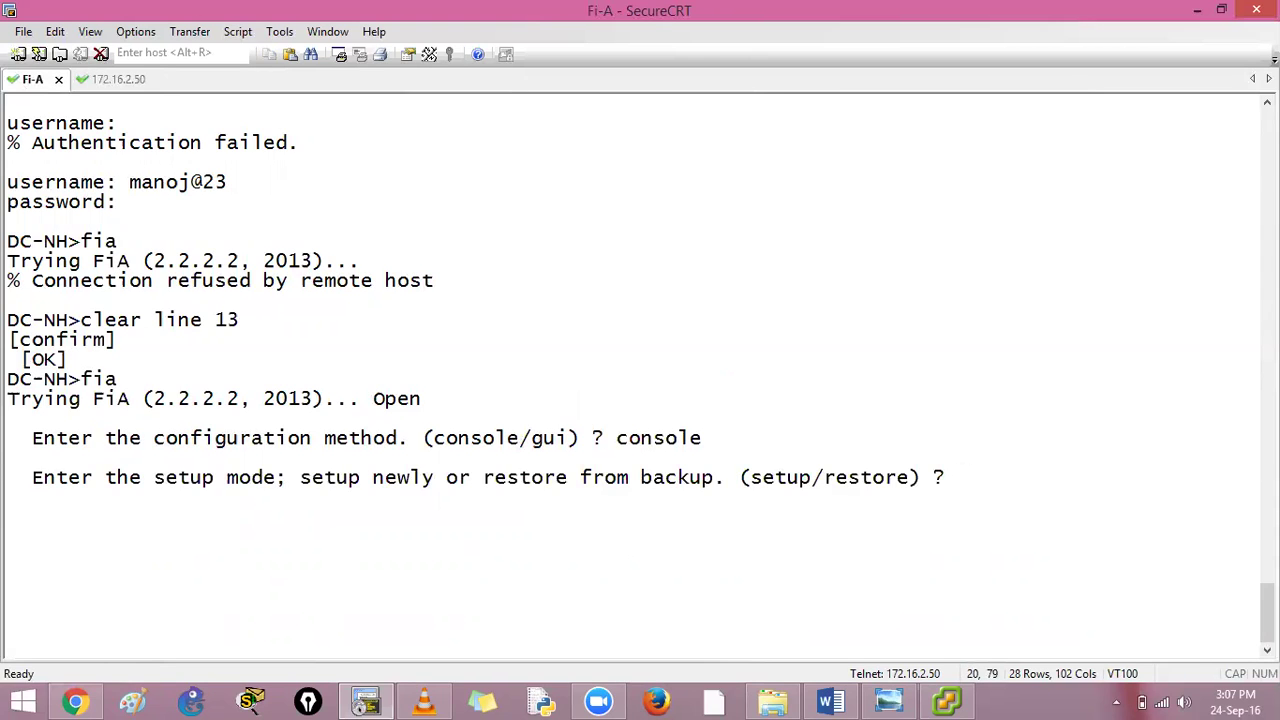
{"action": "type", "text": "yes"}
{"action": "key", "text": "BackSpace"}
{"action": "key", "text": "BackSpace"}
{"action": "key", "text": "BackSpace"}
{"action": "type", "text": "setup"}
{"action": "key", "text": "Return"}
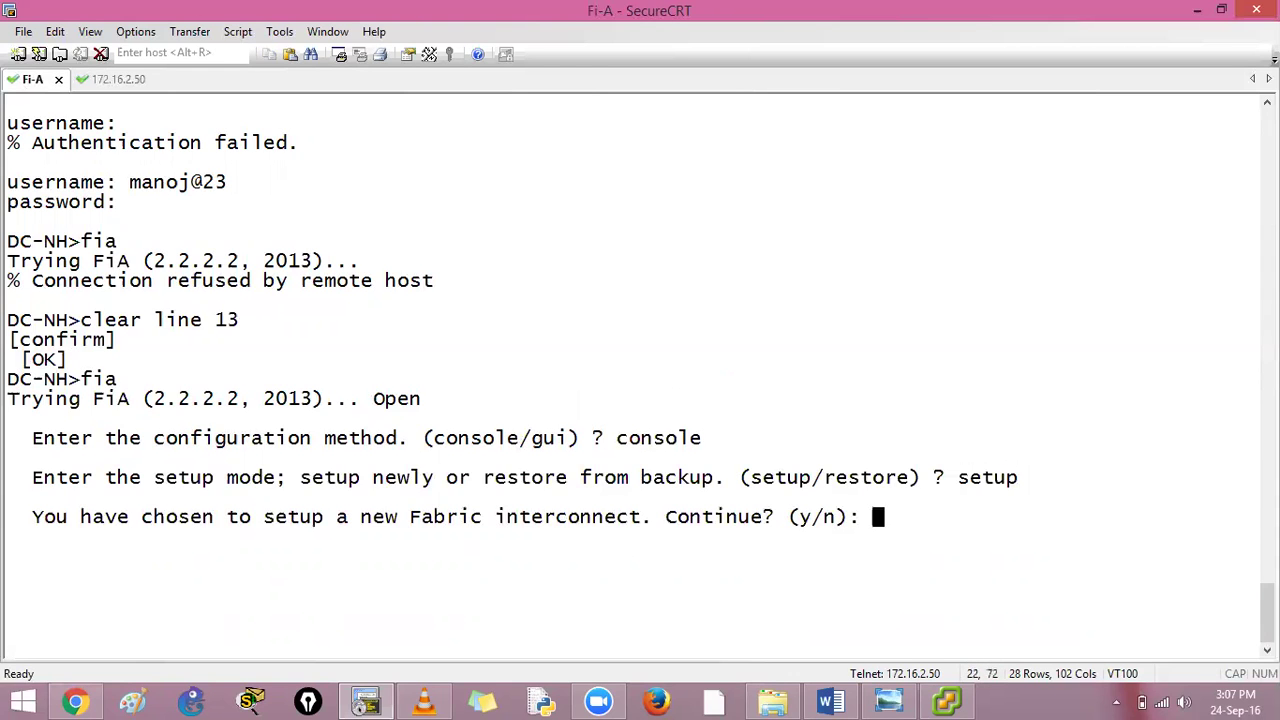
{"action": "type", "text": "y"}
{"action": "key", "text": "Return"}
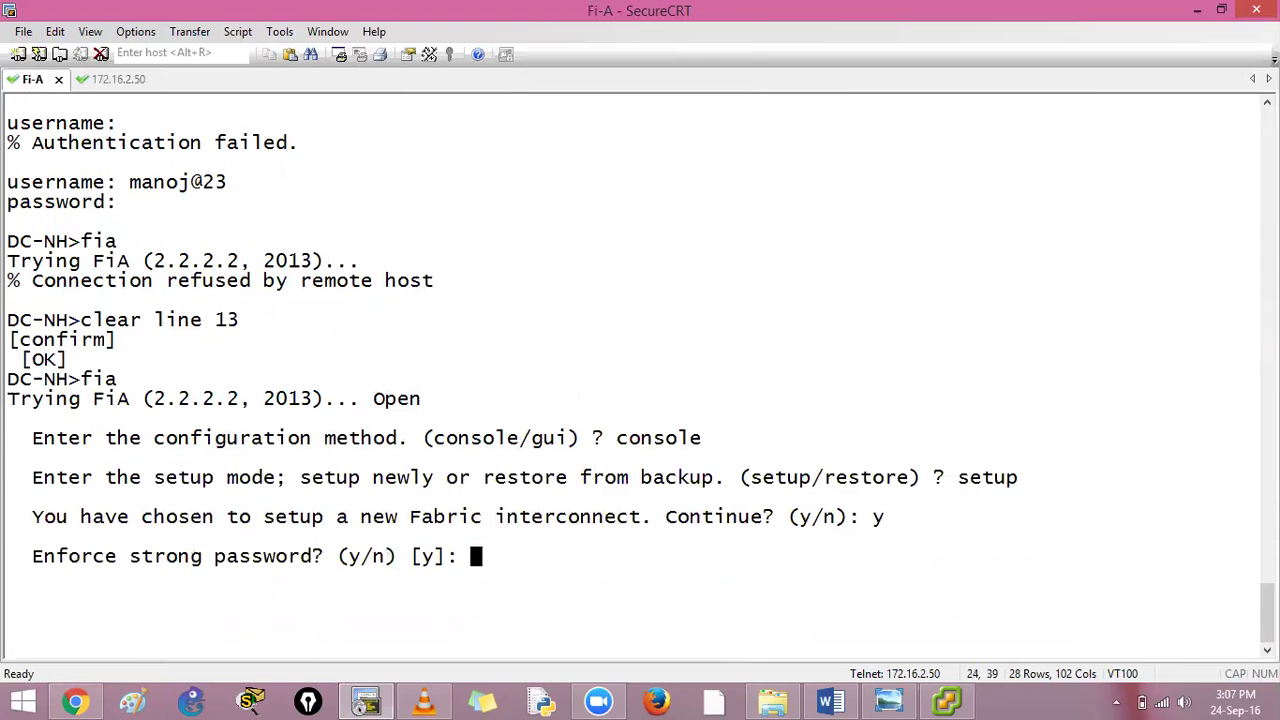
{"action": "type", "text": "n"}
{"action": "key", "text": "Return"}
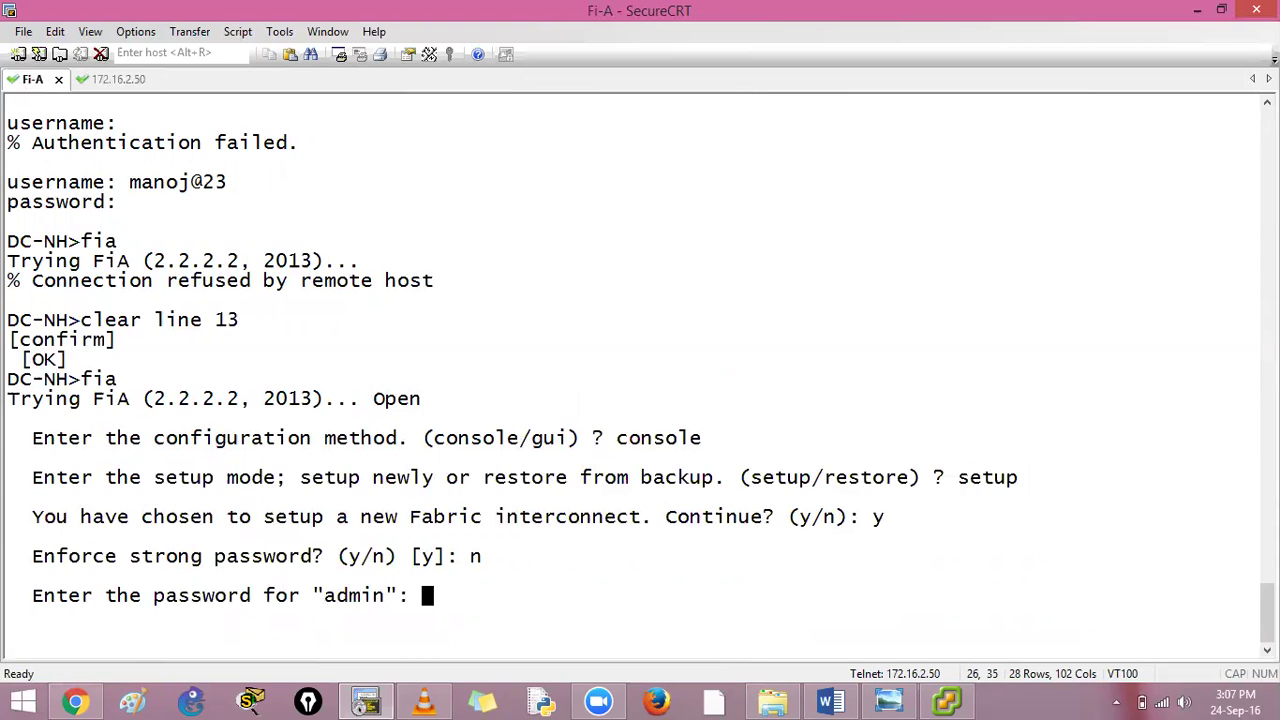
{"action": "key", "text": "Return"}
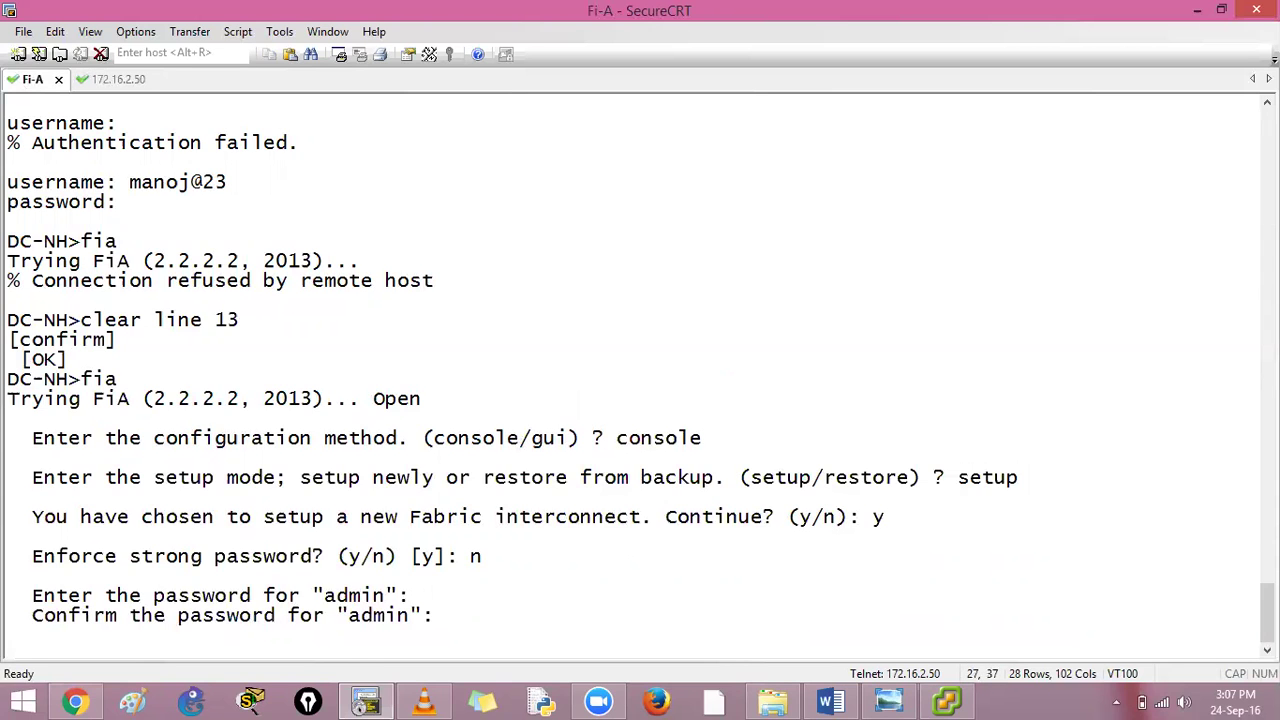
{"action": "key", "text": "Return"}
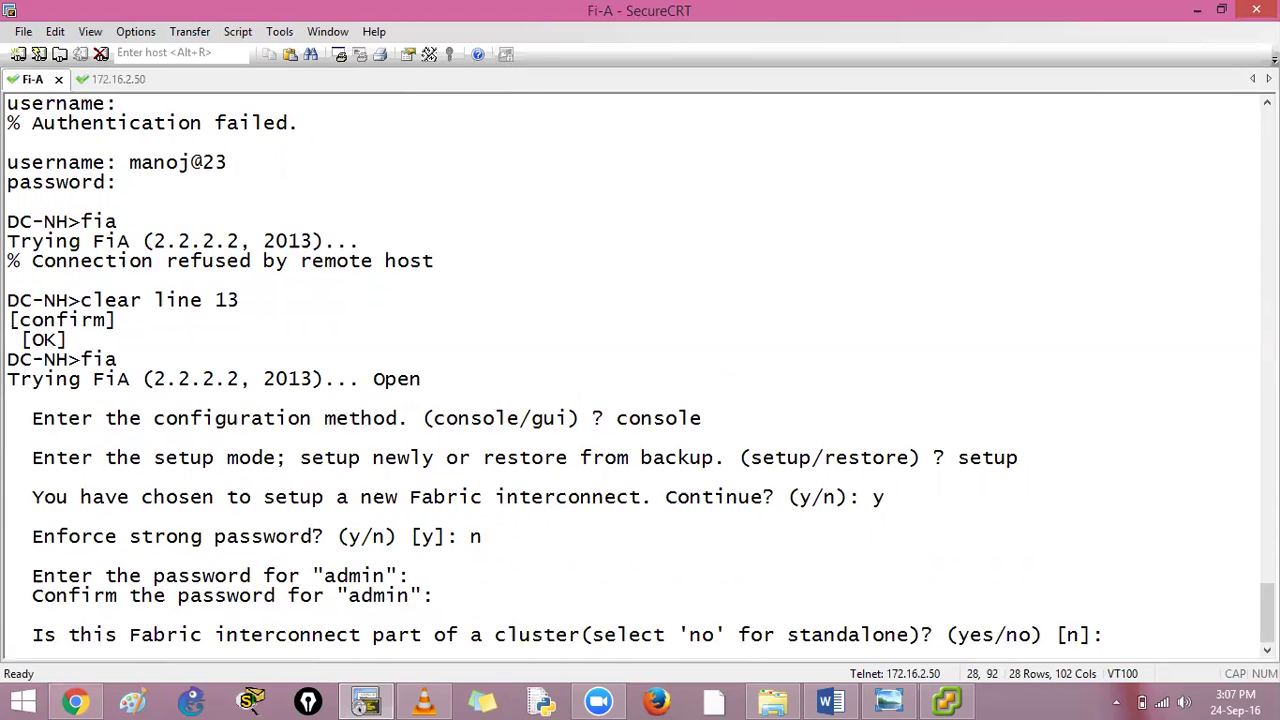
Make Fi-A cluster fabric A named FI, with management IP 10.4.12.51/255.255.255.0
{"action": "type", "text": "yes"}
{"action": "key", "text": "Return"}
{"action": "type", "text": "A"}
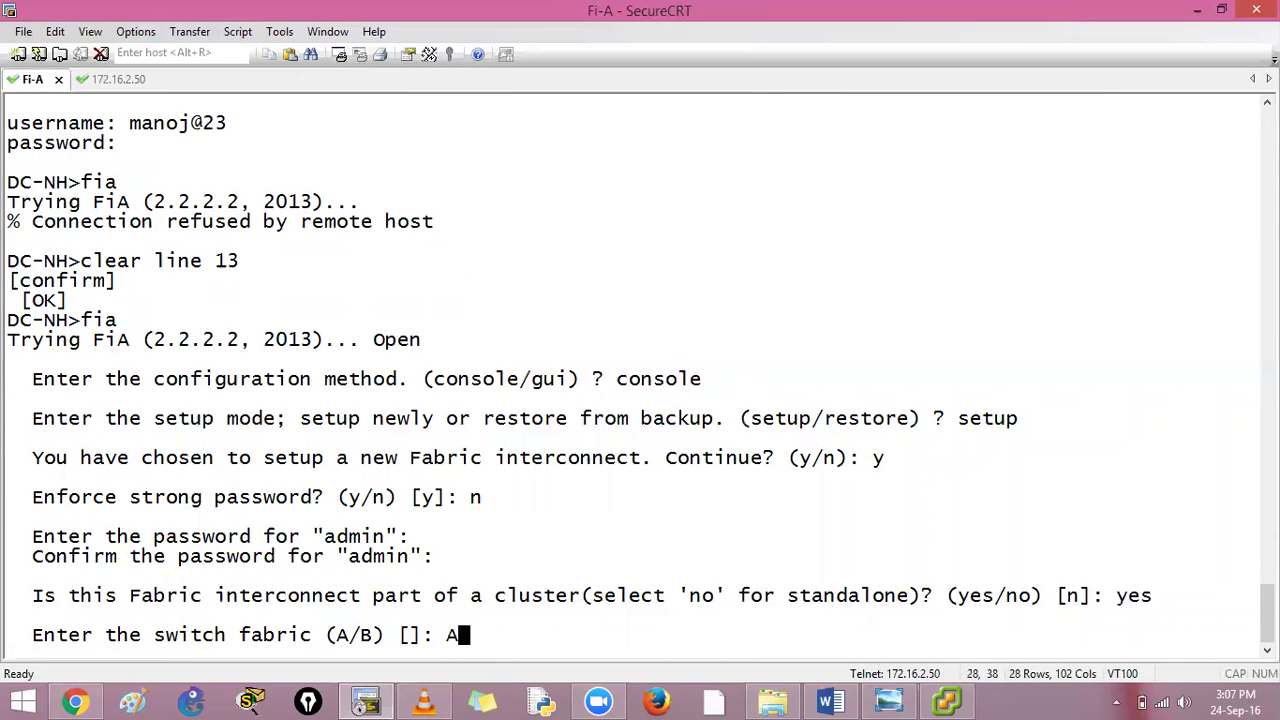
{"action": "key", "text": "Return"}
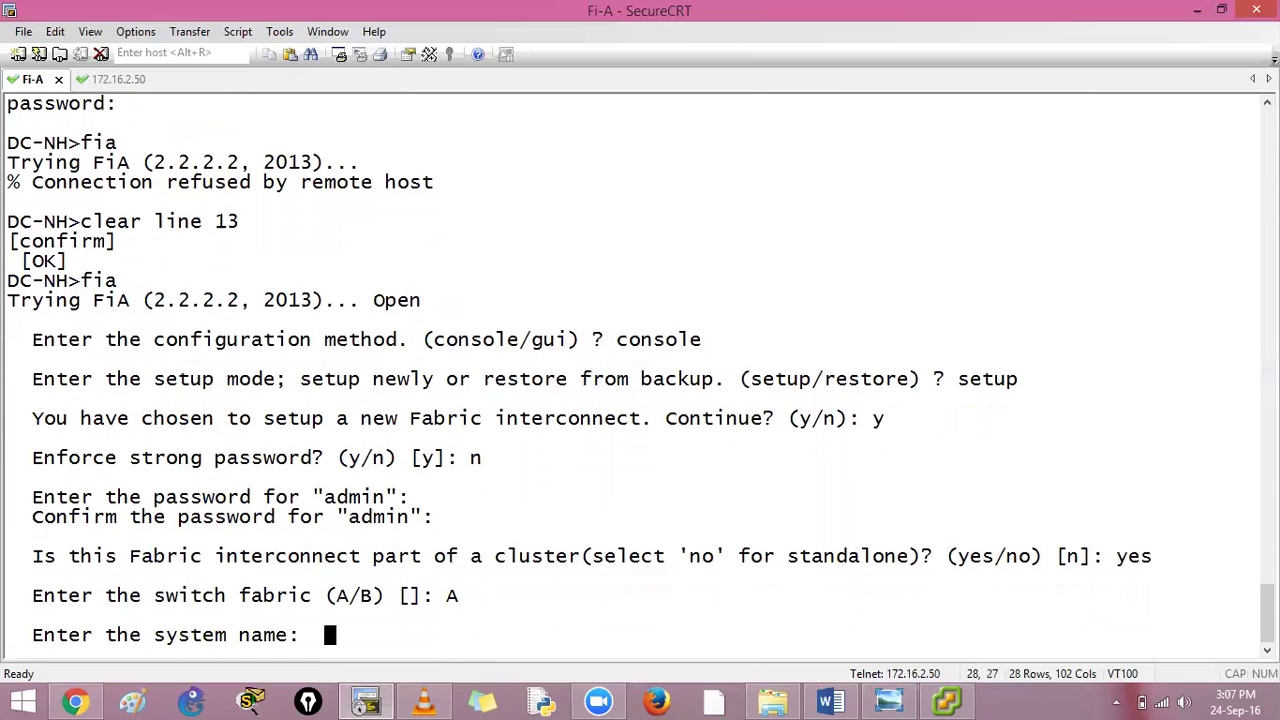
{"action": "type", "text": "FI"}
{"action": "key", "text": "Return"}
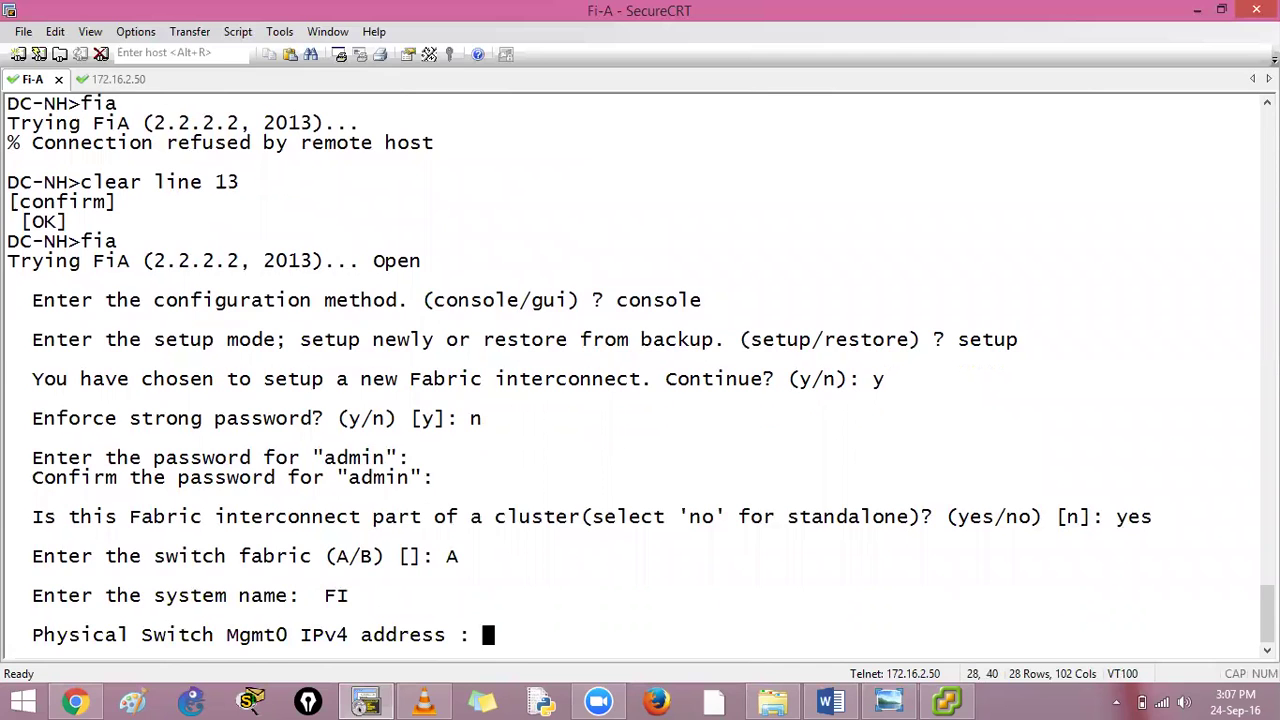
{"action": "type", "text": "10.4"}
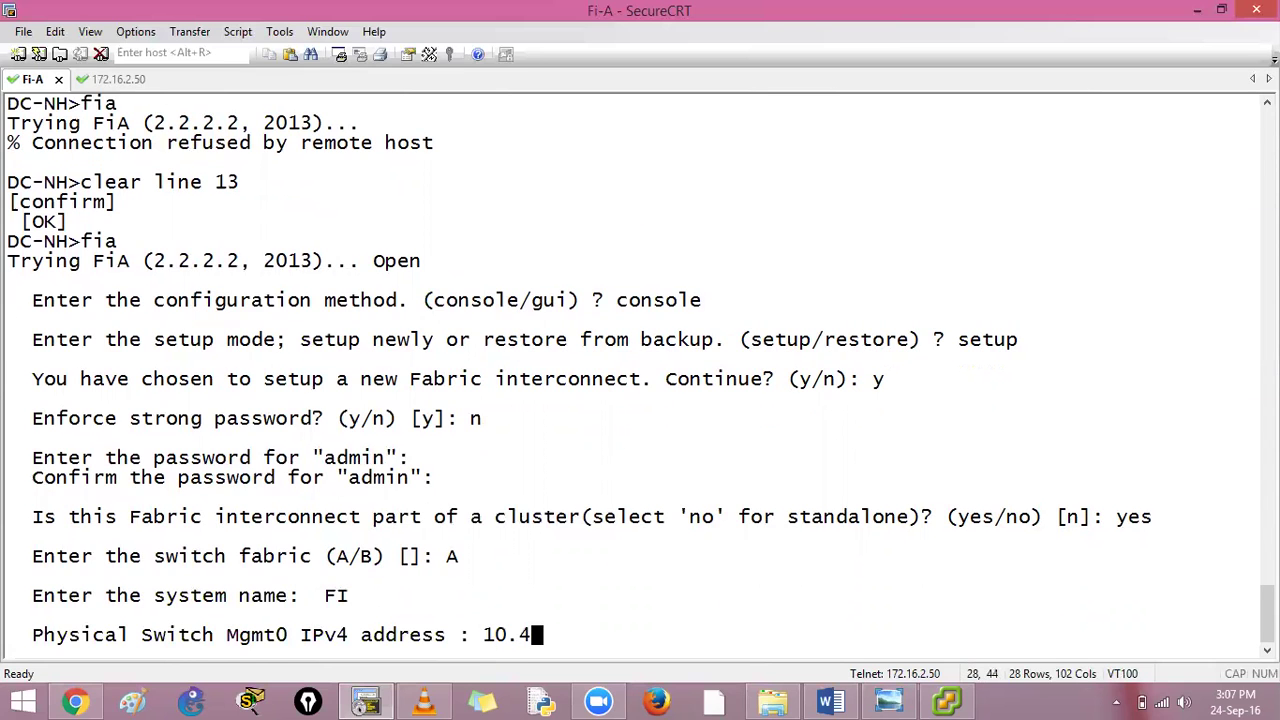
{"action": "type", "text": ".12.51"}
{"action": "key", "text": "Return"}
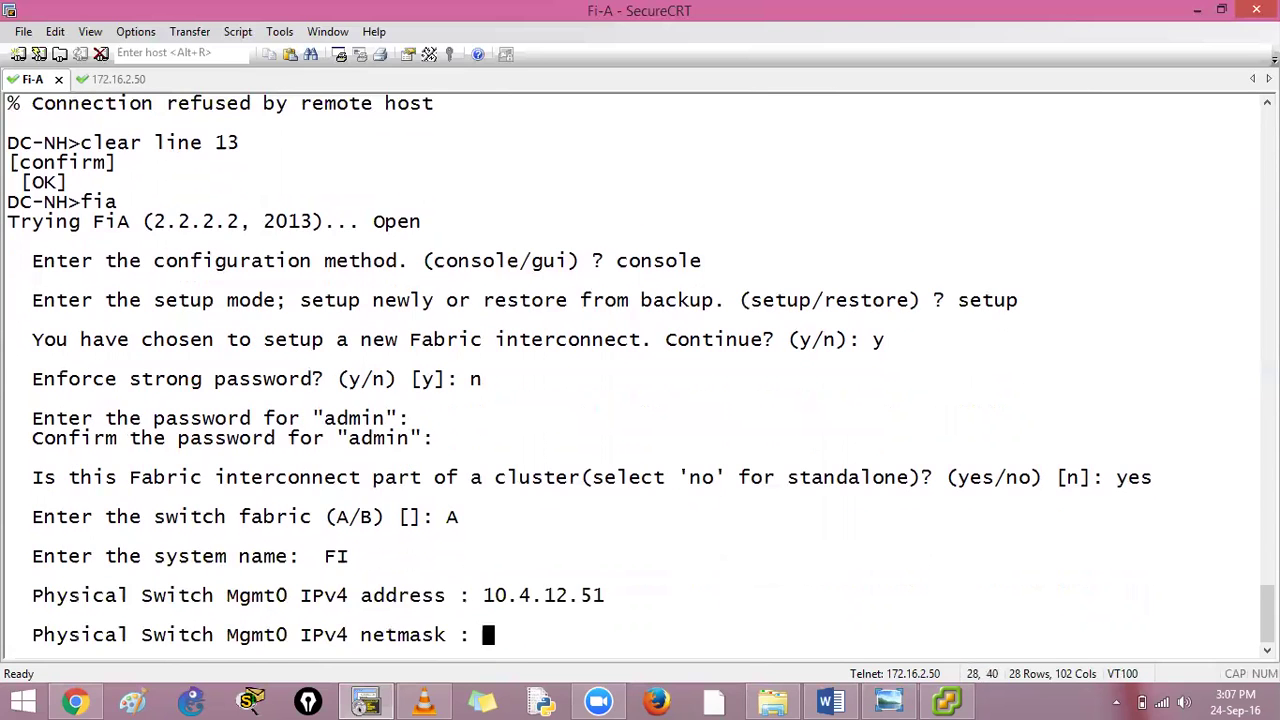
{"action": "type", "text": "255.255.255.0"}
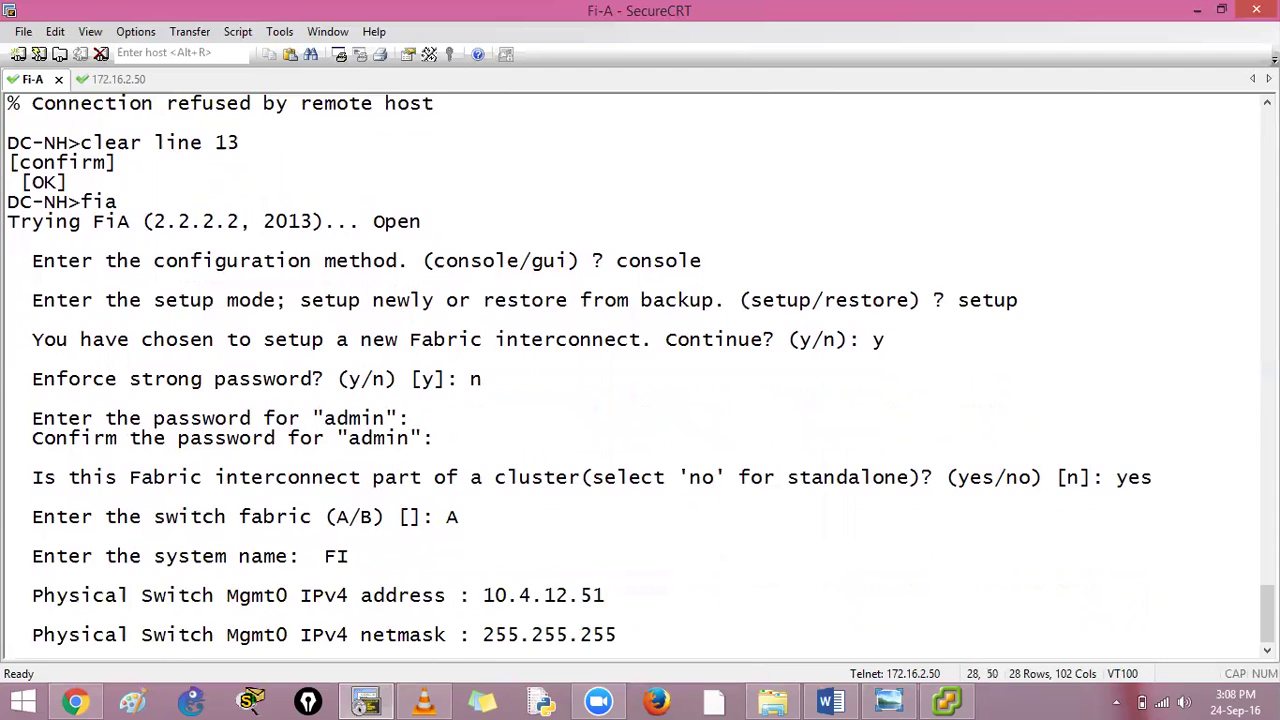
{"action": "key", "text": "Return"}
Set gateway 10.4.12.254 and cluster IP 10.4.12.50, skip DNS and domain, then apply
{"action": "type", "text": "10/4/\\"}
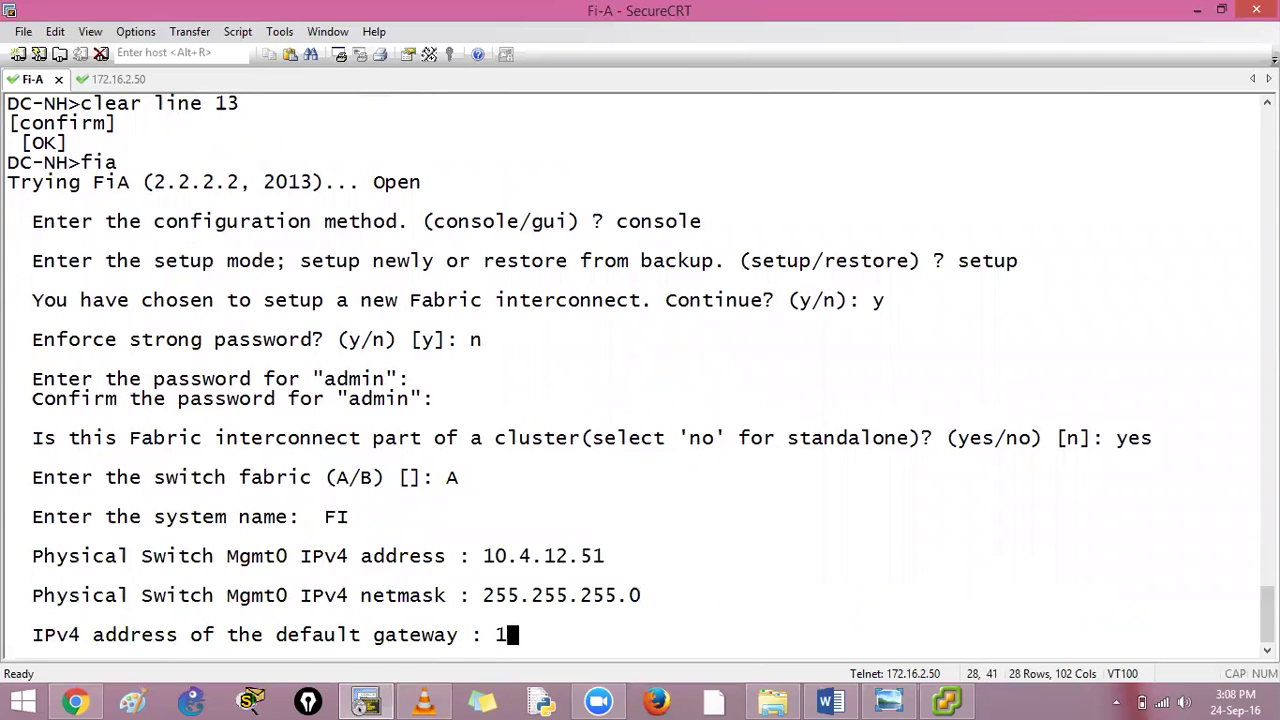
{"action": "key", "text": "BackSpace"}
{"action": "key", "text": "BackSpace"}
{"action": "key", "text": "BackSpace"}
{"action": "key", "text": "BackSpace"}
{"action": "type", "text": ".4.12."}
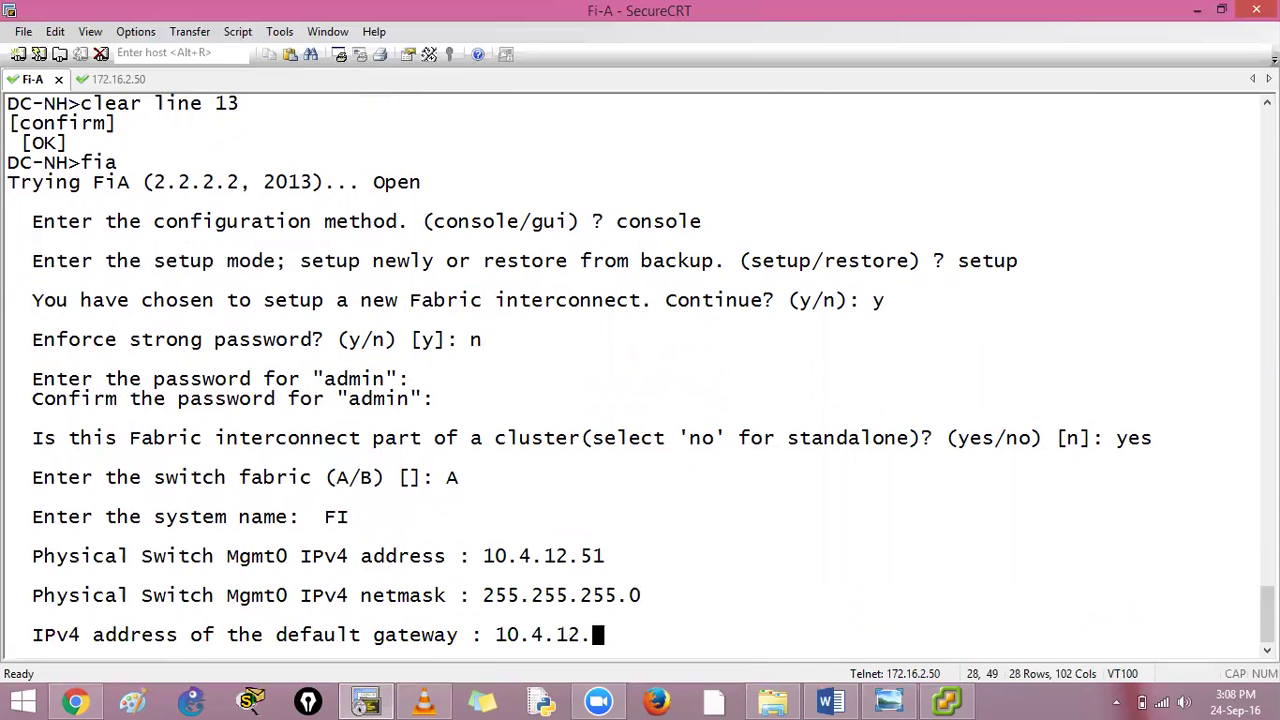
{"action": "type", "text": "254"}
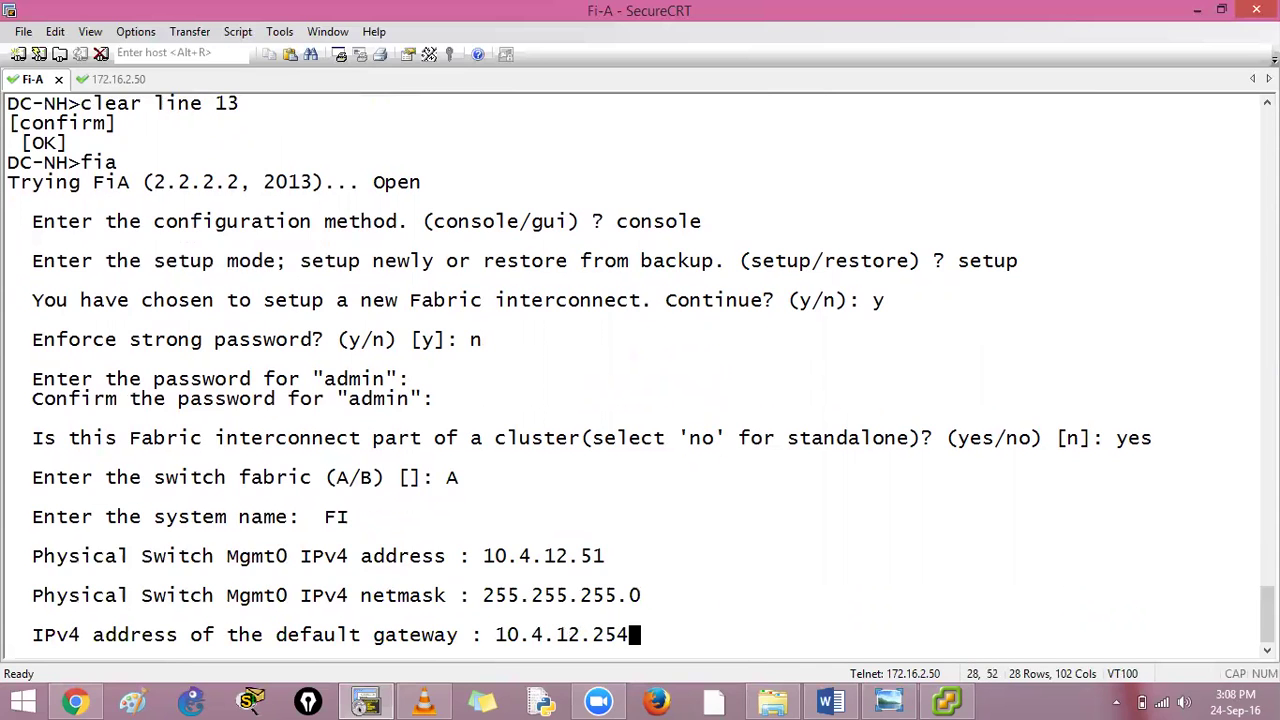
{"action": "key", "text": "Return"}
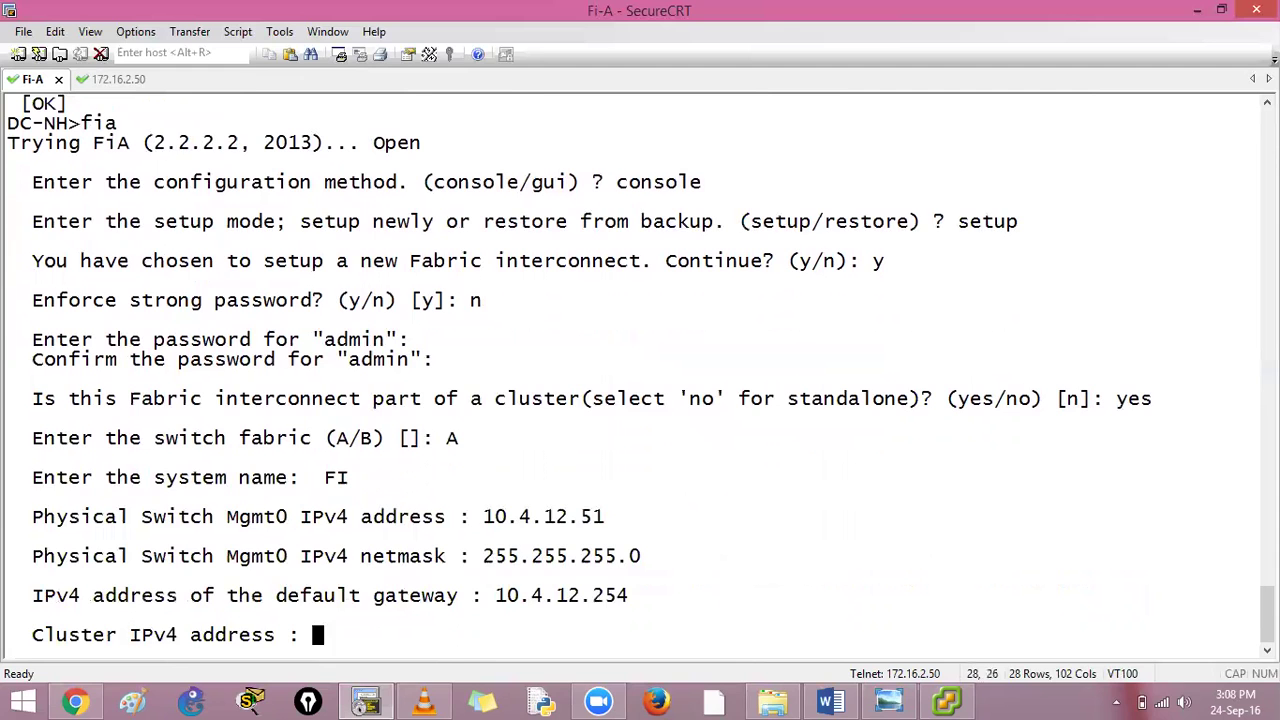
{"action": "type", "text": "10.4.12."}
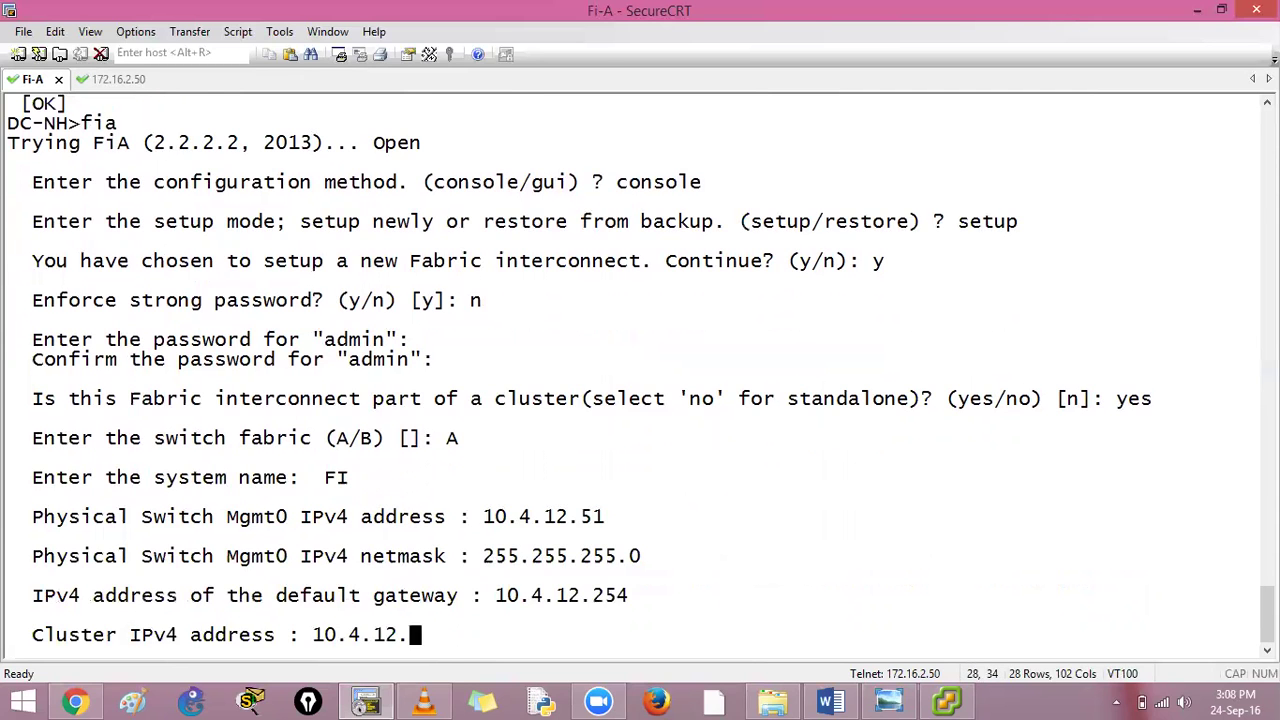
{"action": "type", "text": "50"}
{"action": "key", "text": "Return"}
{"action": "key", "text": "Return"}
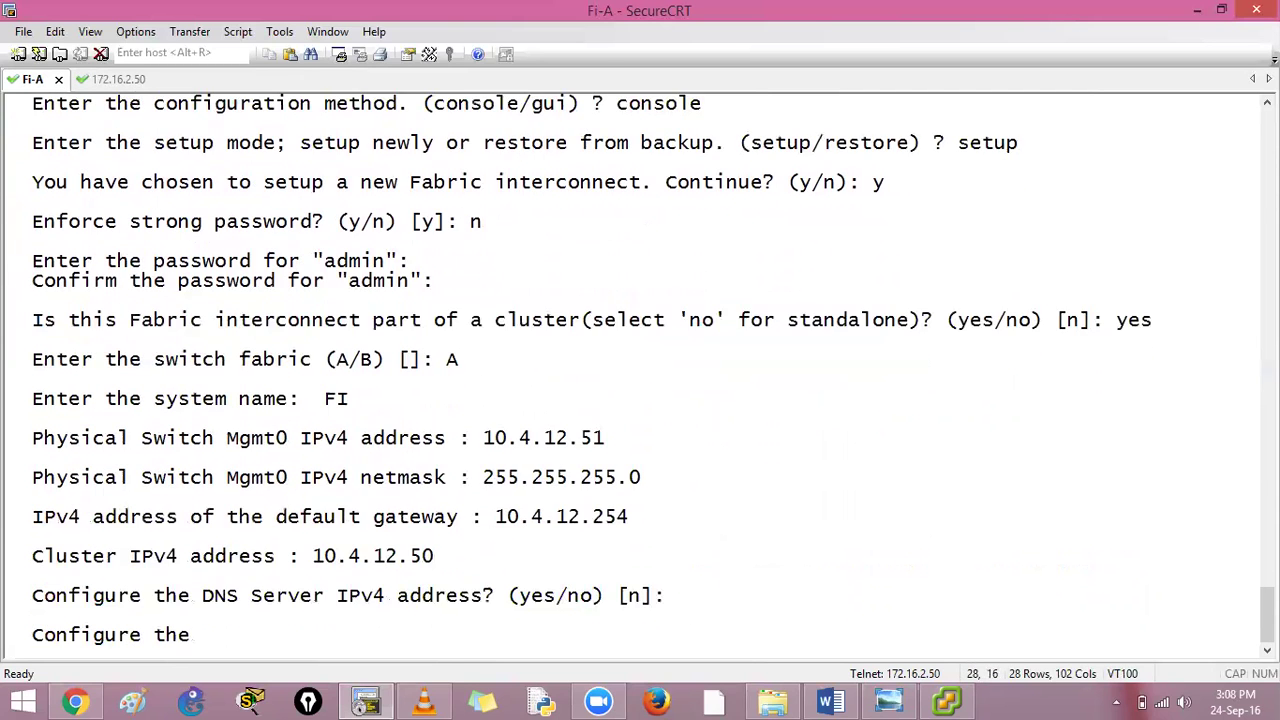
{"action": "key", "text": "Return"}
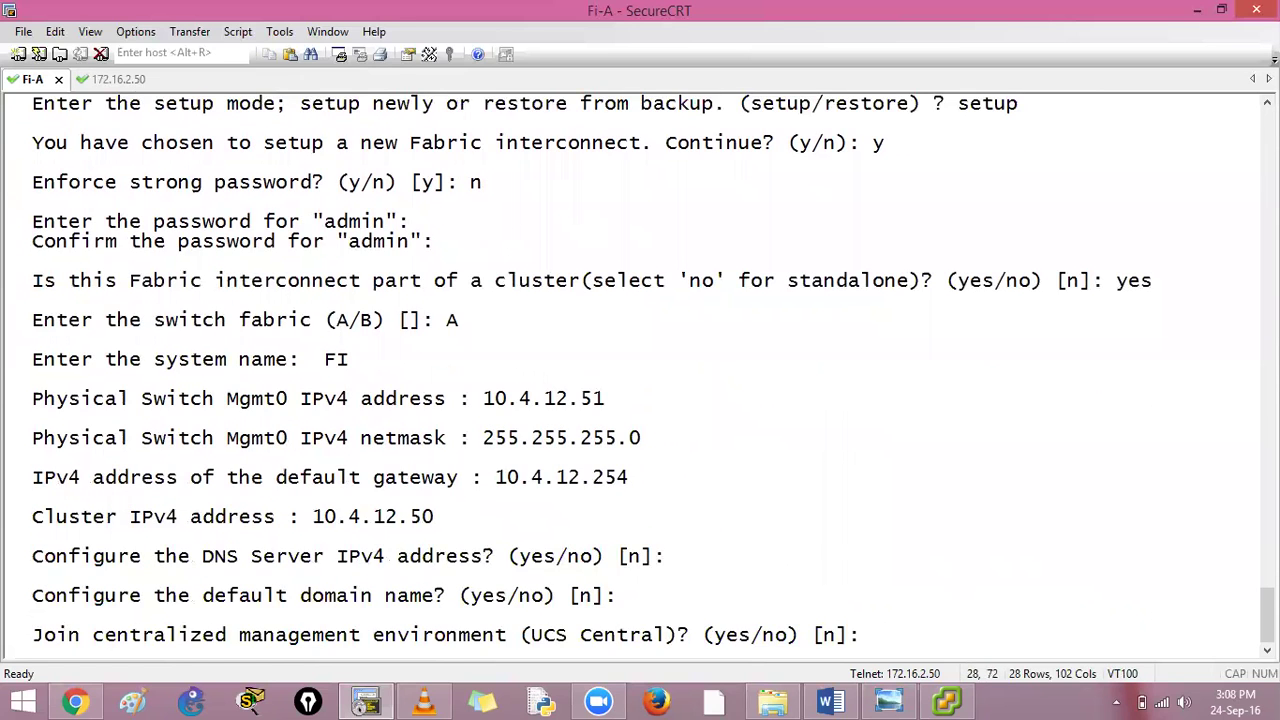
{"action": "key", "text": "Return"}
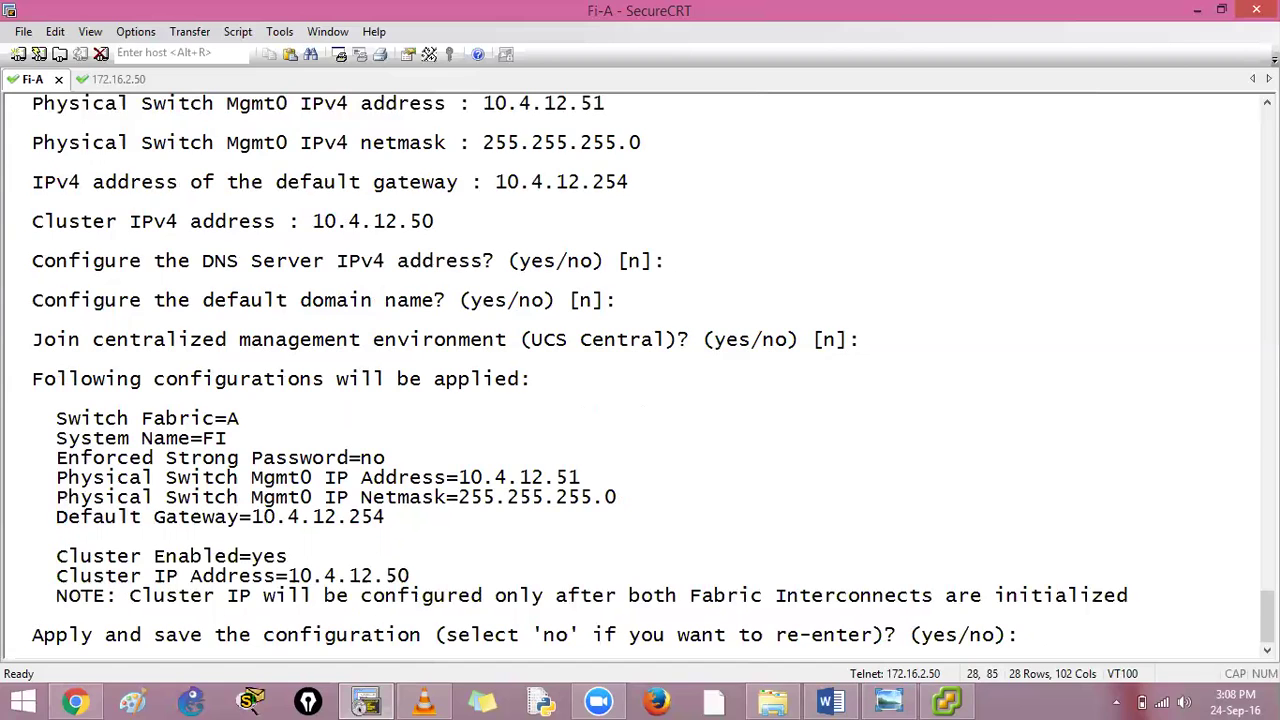
{"action": "type", "text": "yes"}
{"action": "key", "text": "Return"}
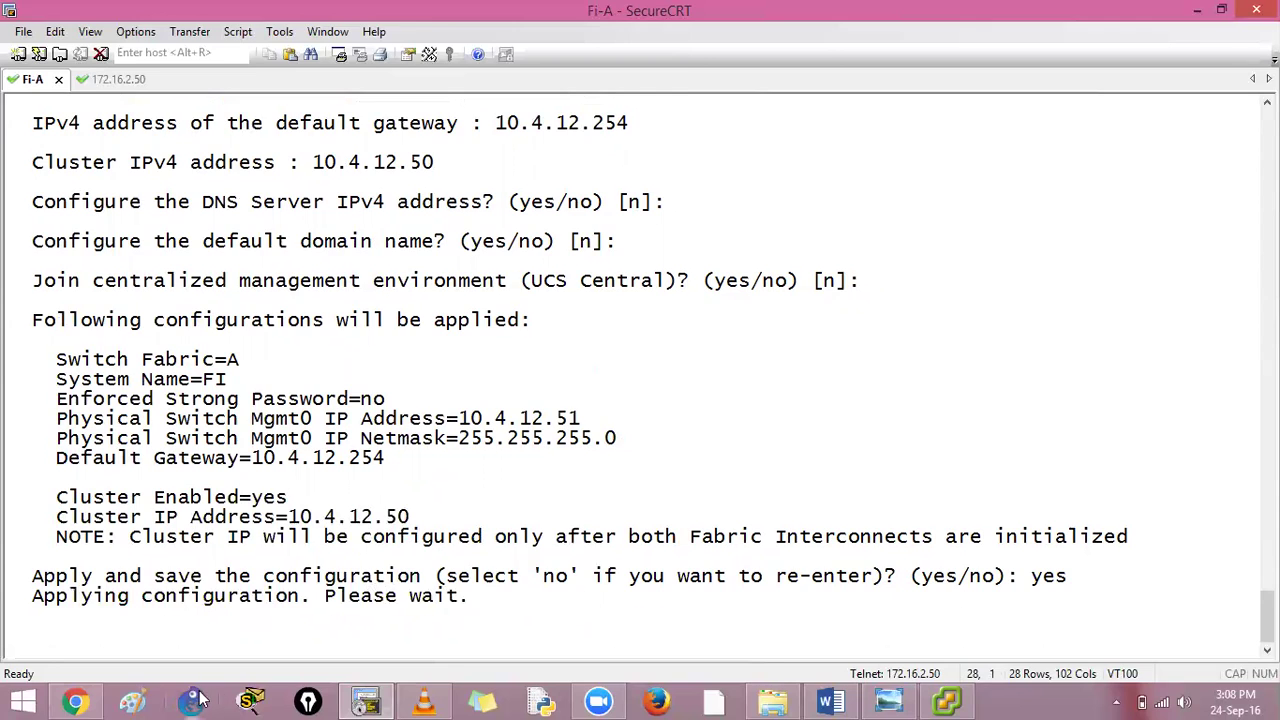
In Paint, draw two rectangles joined by a thin connecting bar
{"action": "left_click", "coordinate": [133, 700]}
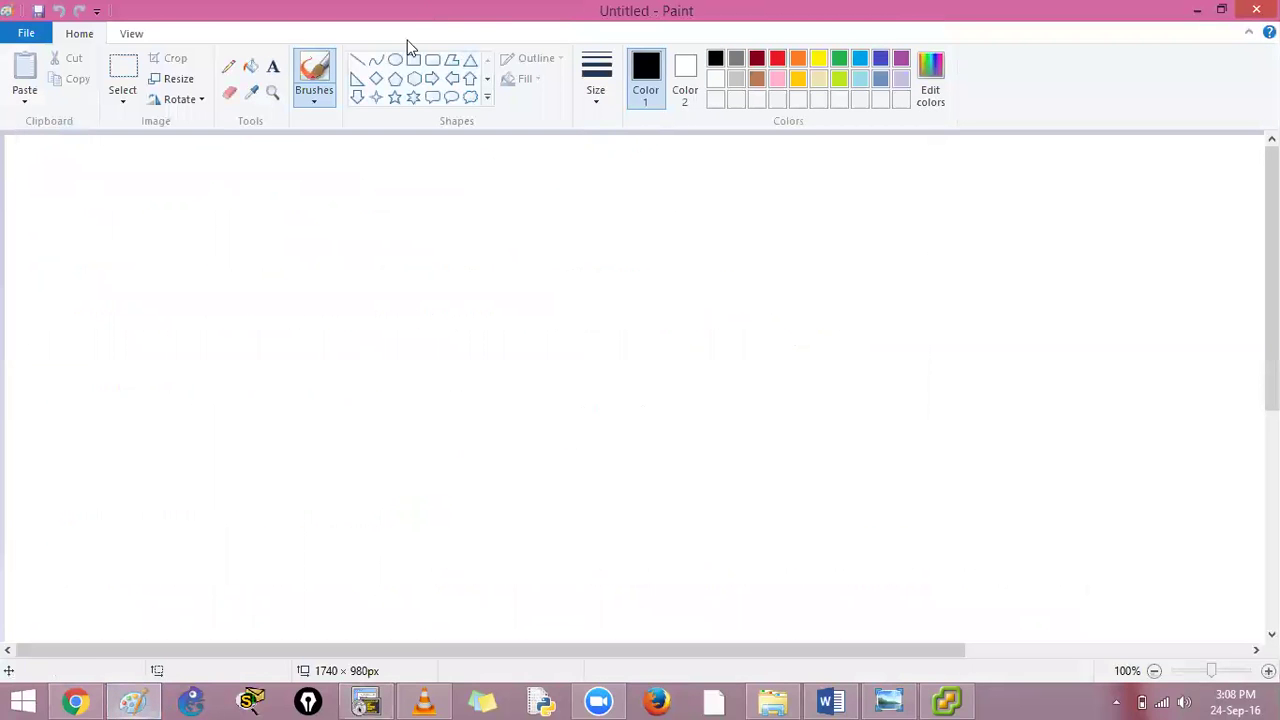
{"action": "left_click", "coordinate": [413, 60]}
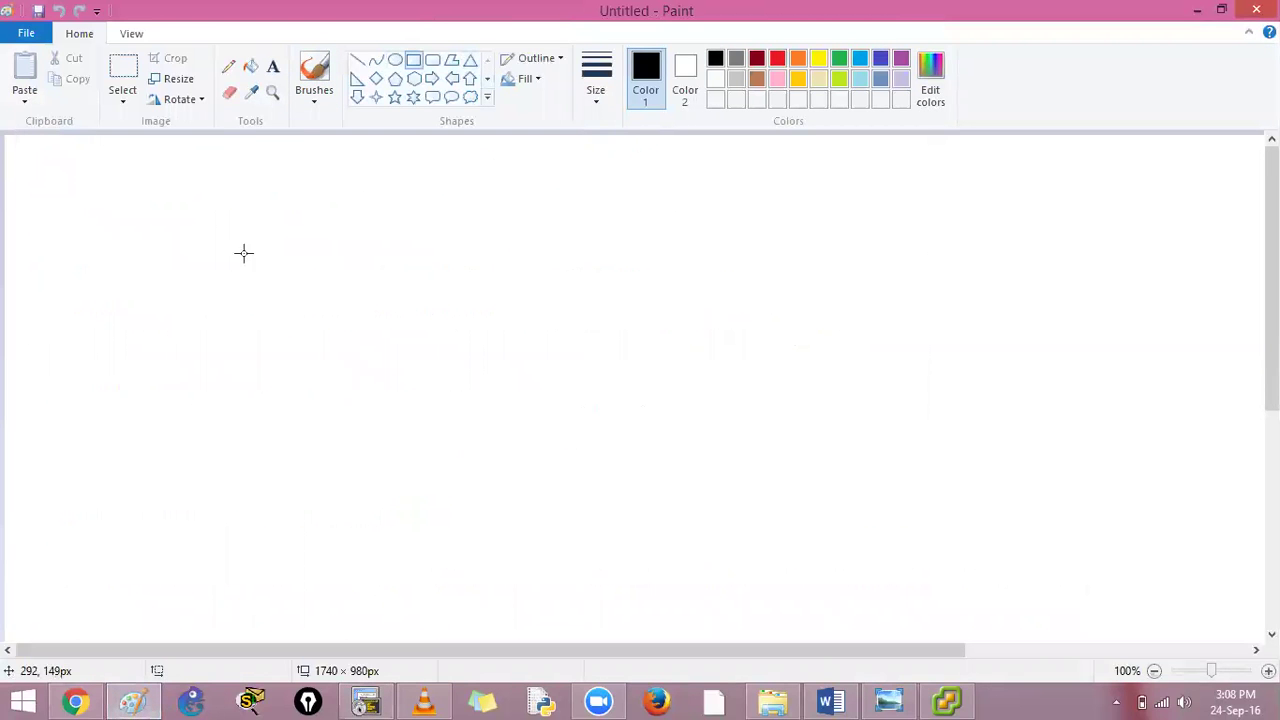
{"action": "left_click", "coordinate": [596, 82]}
{"action": "left_click", "coordinate": [160, 275]}
{"action": "left_click_drag", "start_coordinate": [186, 220], "coordinate": [408, 320]}
{"action": "left_click_drag", "start_coordinate": [668, 216], "coordinate": [896, 328]}
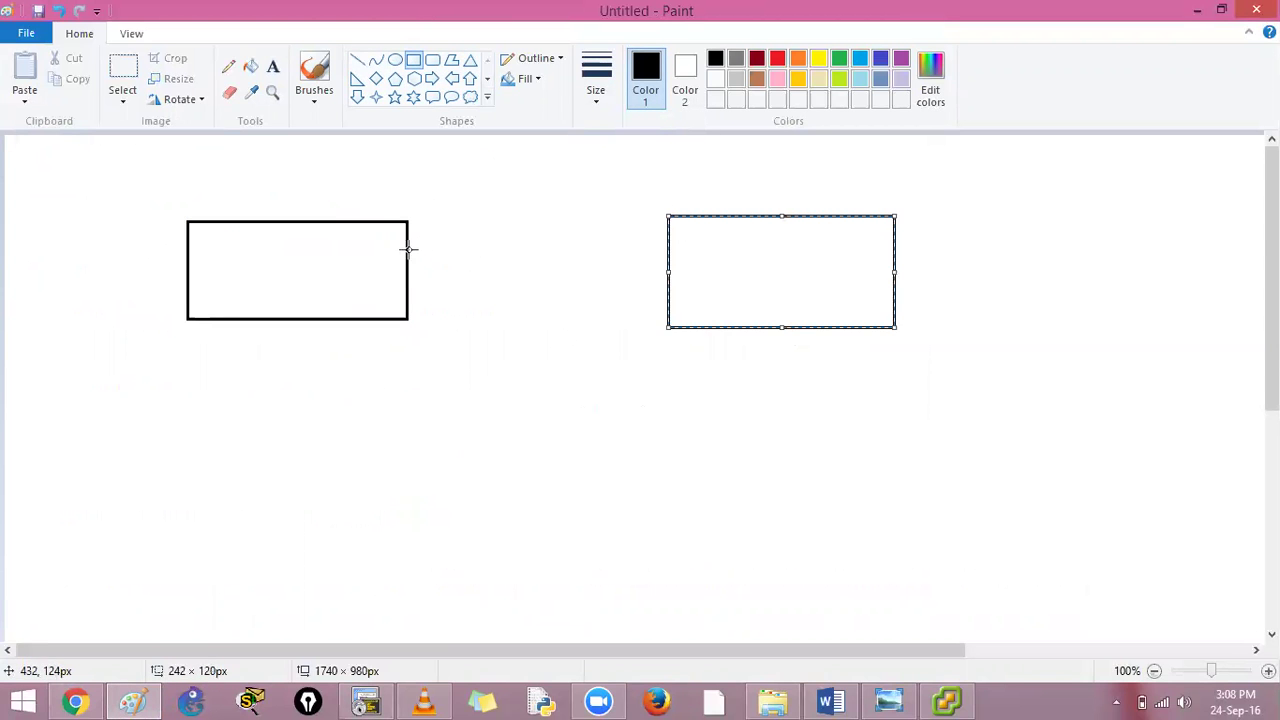
{"action": "left_click_drag", "start_coordinate": [408, 248], "coordinate": [666, 273]}
{"action": "left_click", "coordinate": [862, 358]}
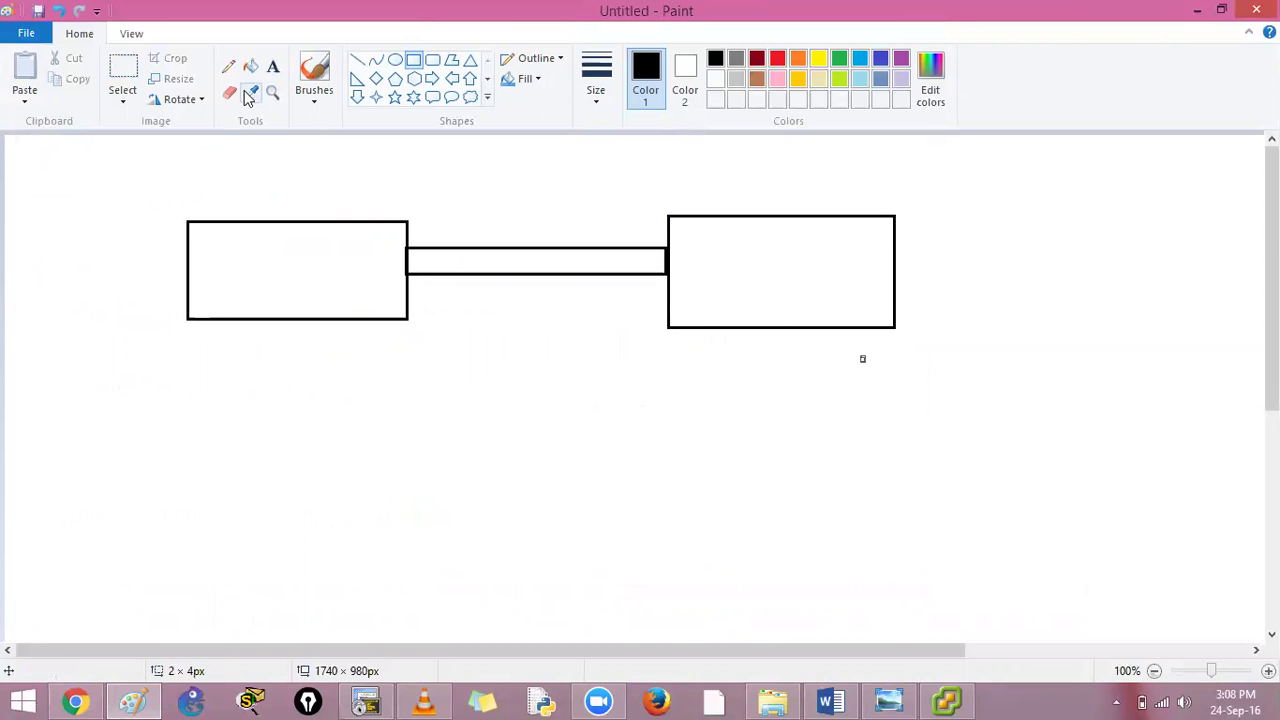
Label the connector L1 above and L2 below in larger text
{"action": "left_click", "coordinate": [272, 68]}
{"action": "left_click", "coordinate": [406, 207]}
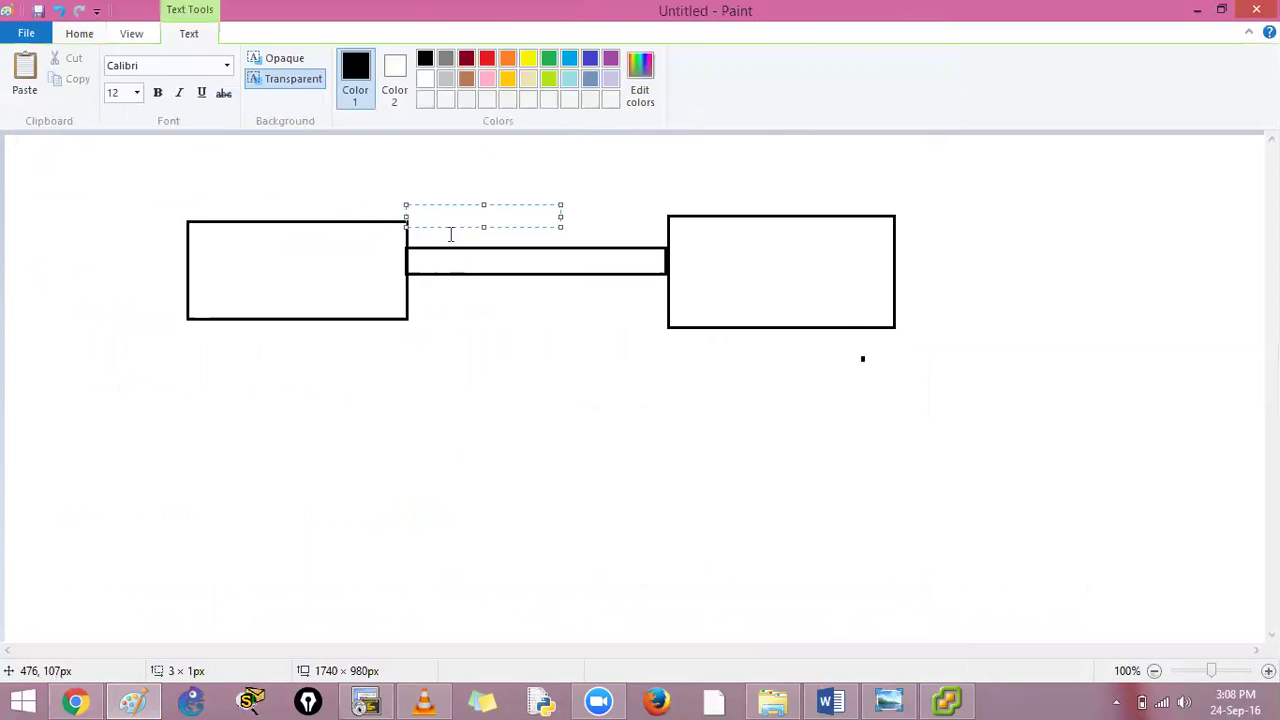
{"action": "type", "text": "L1"}
{"action": "left_click", "coordinate": [106, 197]}
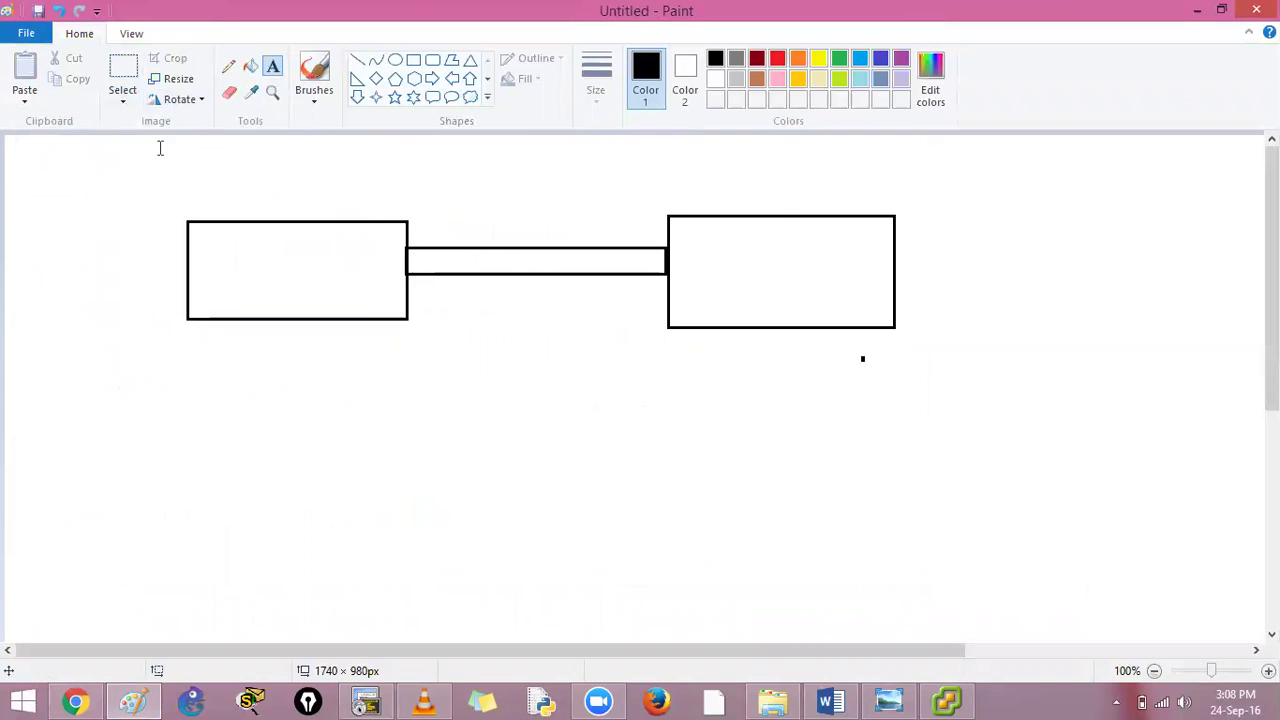
{"action": "left_click", "coordinate": [415, 209]}
{"action": "left_click", "coordinate": [135, 92]}
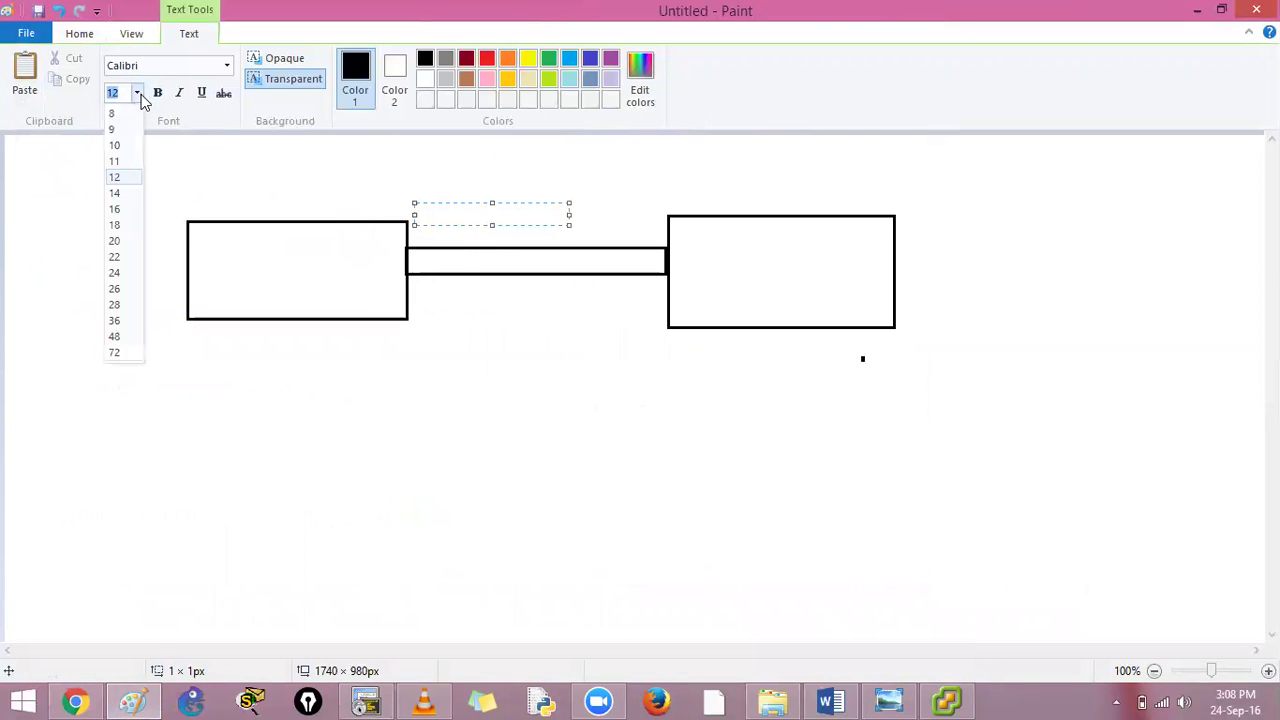
{"action": "left_click", "coordinate": [120, 226]}
{"action": "left_click", "coordinate": [441, 257]}
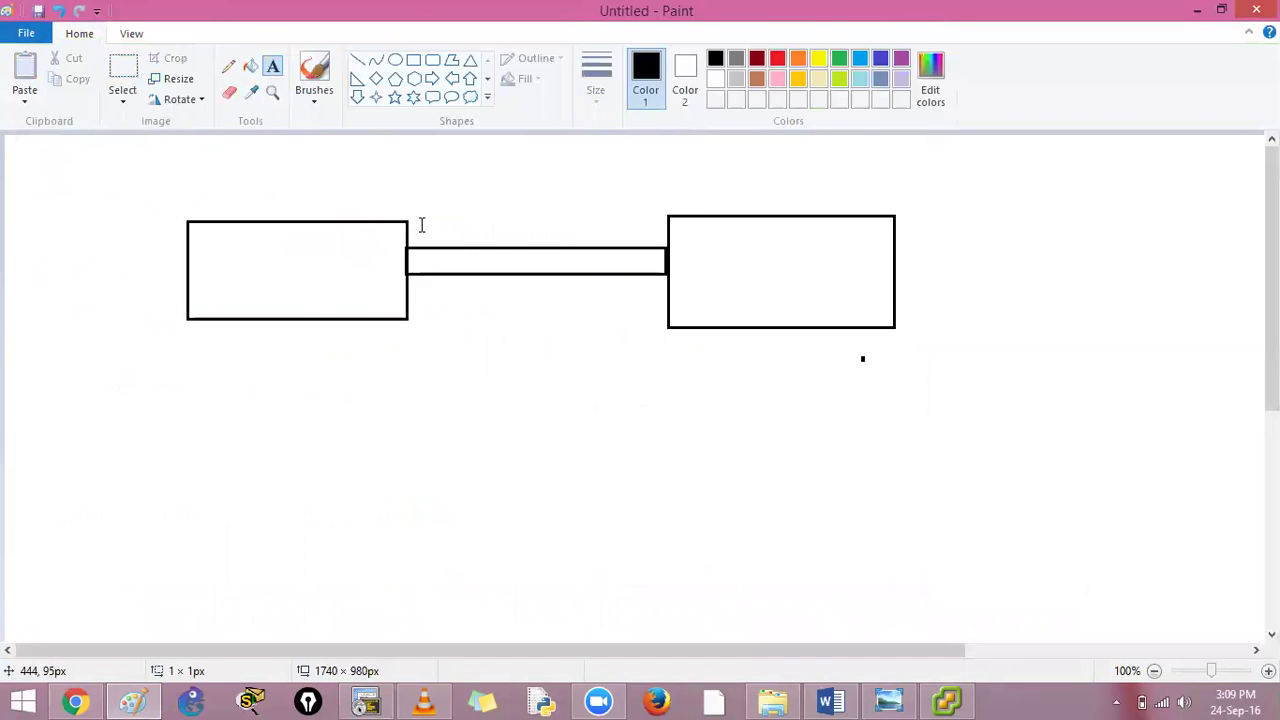
{"action": "left_click", "coordinate": [421, 224]}
{"action": "type", "text": "L1"}
{"action": "key", "text": "Return"}
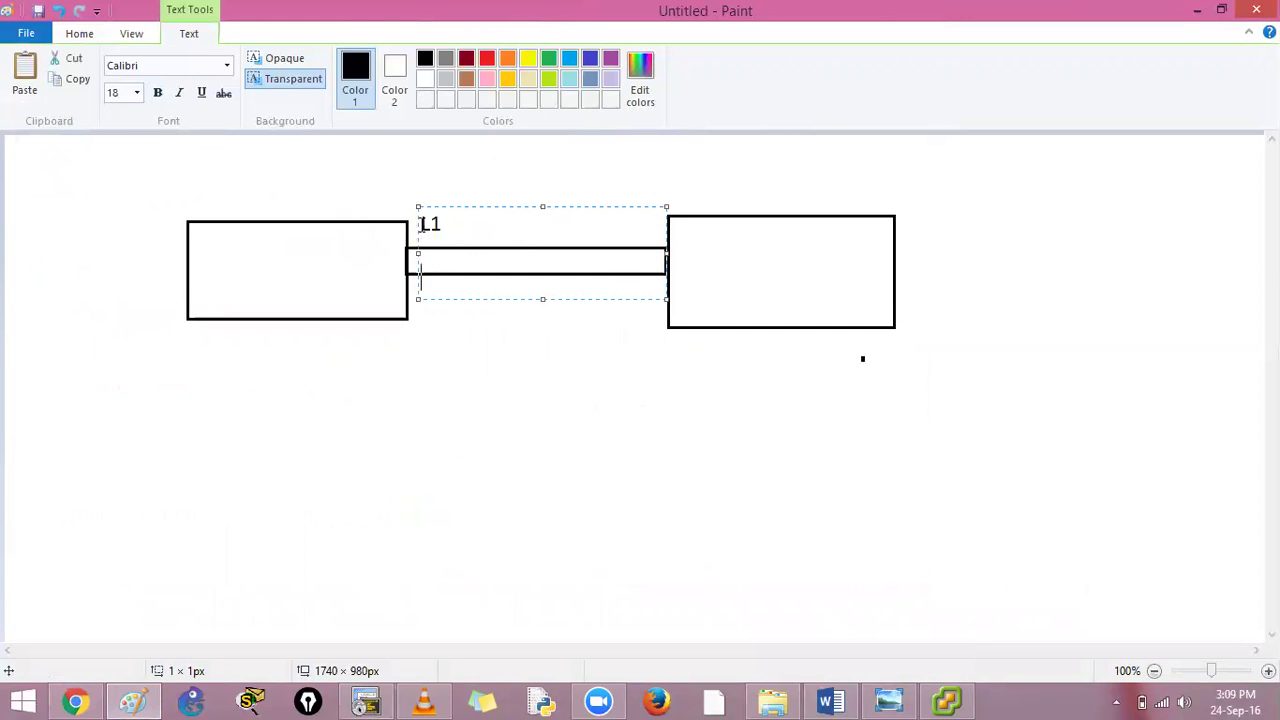
{"action": "type", "text": "L2"}
{"action": "left_click", "coordinate": [422, 278]}
{"action": "key", "text": "Return"}
{"action": "left_click", "coordinate": [480, 380]}
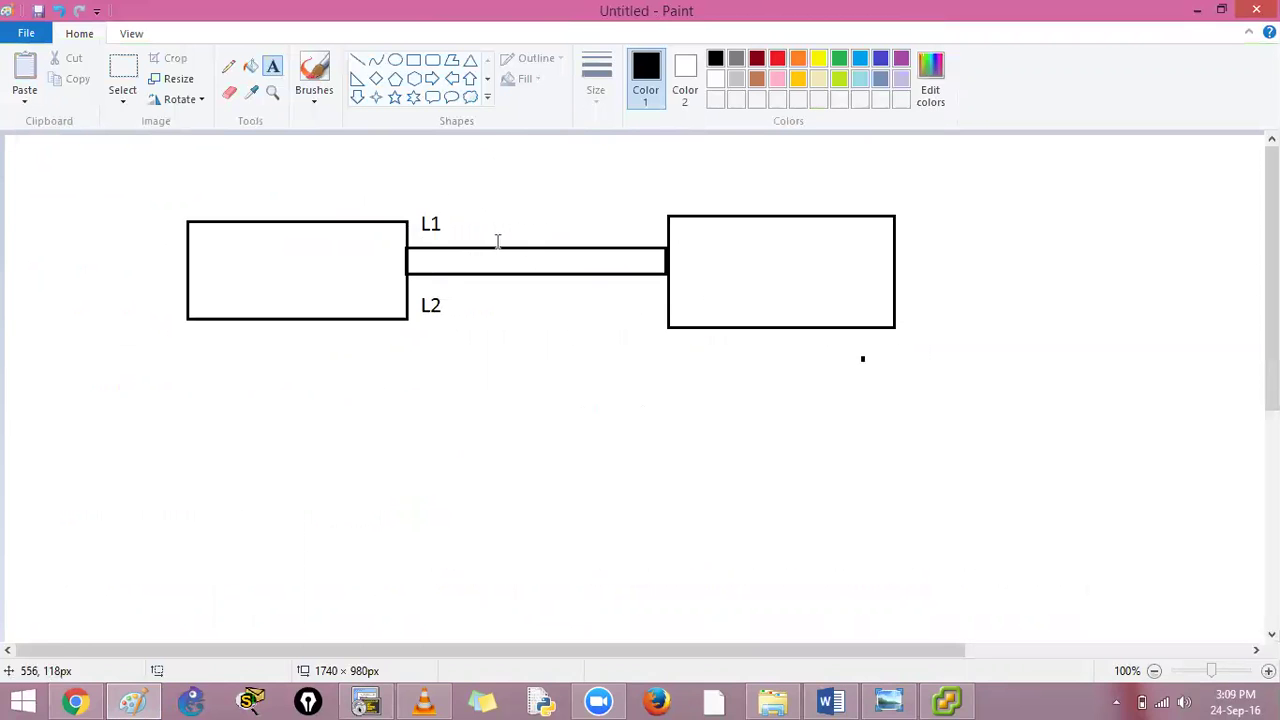
Label the left box FI-a and the right box FI-B
{"action": "left_click", "coordinate": [228, 198]}
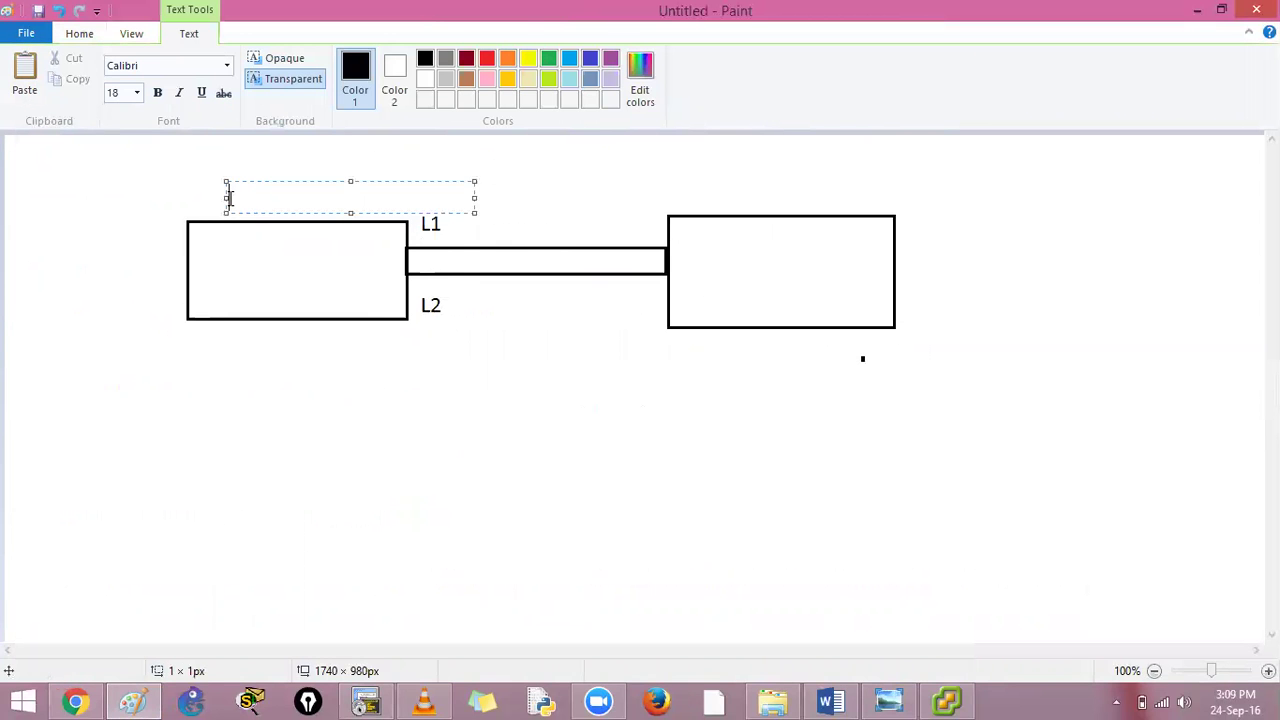
{"action": "left_click", "coordinate": [713, 207]}
{"action": "left_click", "coordinate": [711, 206]}
{"action": "left_click", "coordinate": [518, 159]}
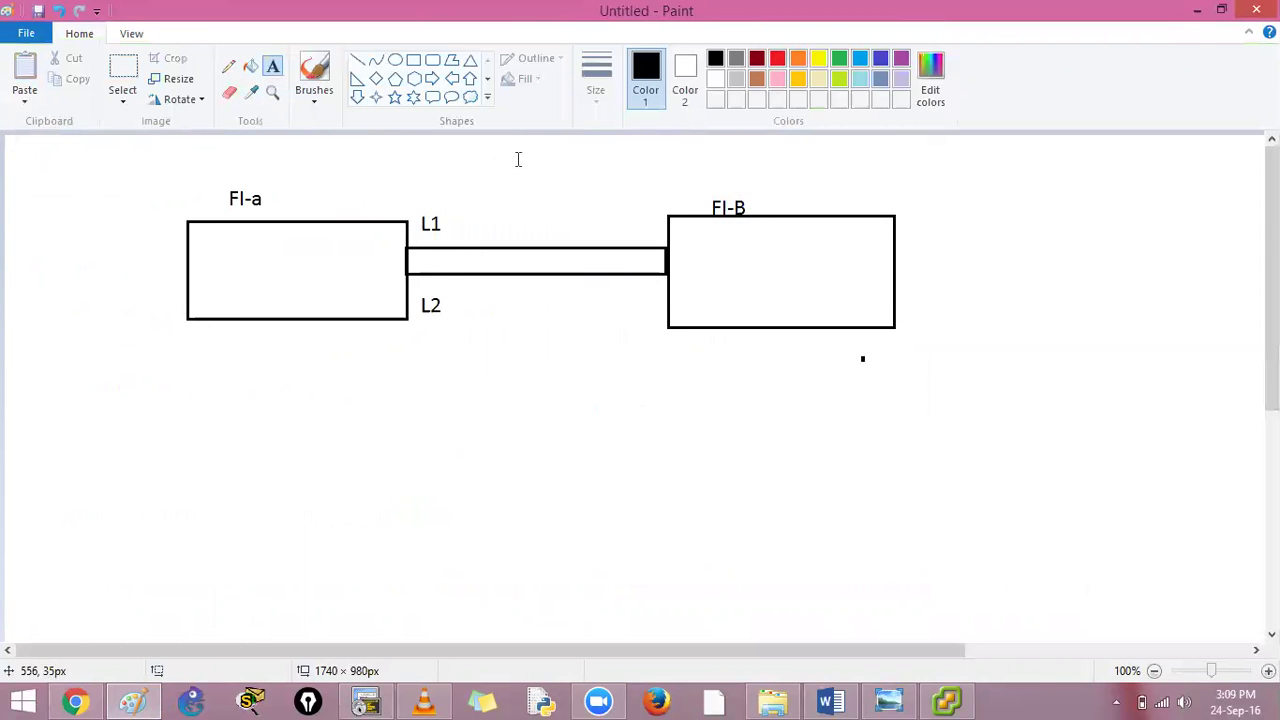
Draw a cloud callout above the boxes containing the text 10.4.12.50
{"action": "left_click", "coordinate": [470, 97]}
{"action": "left_click_drag", "start_coordinate": [432, 145], "coordinate": [719, 196]}
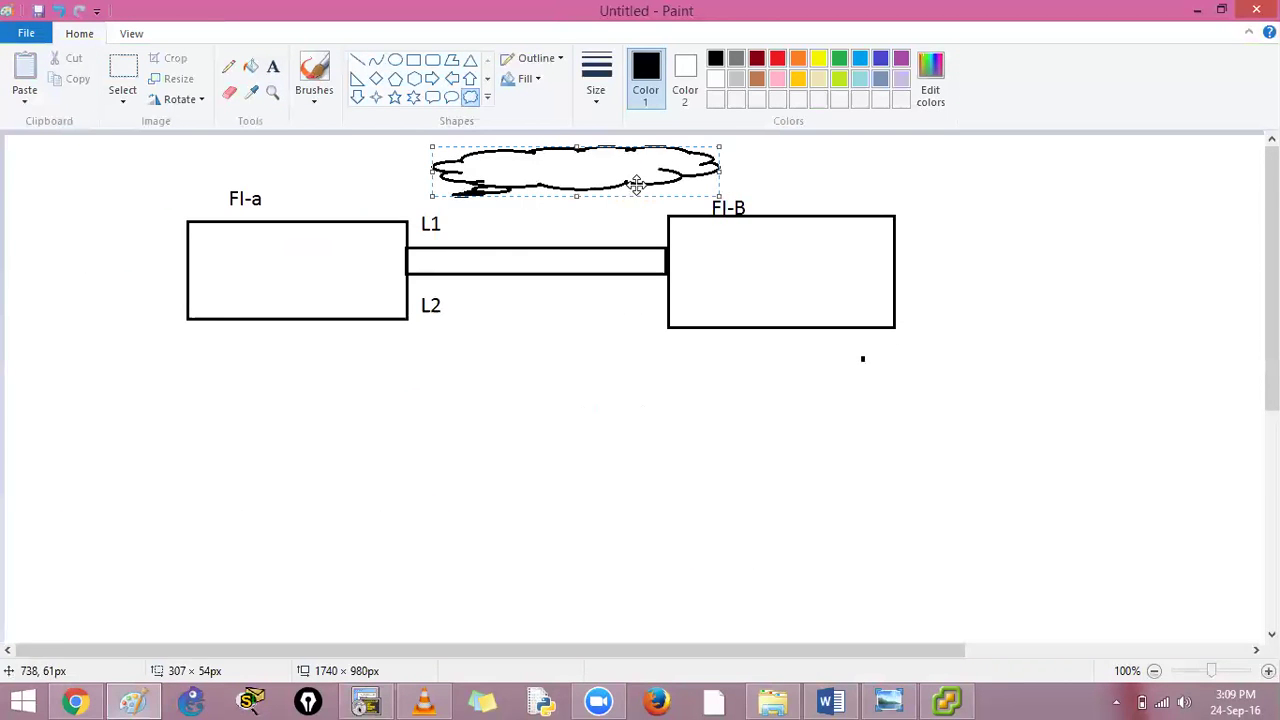
{"action": "left_click", "coordinate": [345, 151]}
{"action": "left_click", "coordinate": [272, 66]}
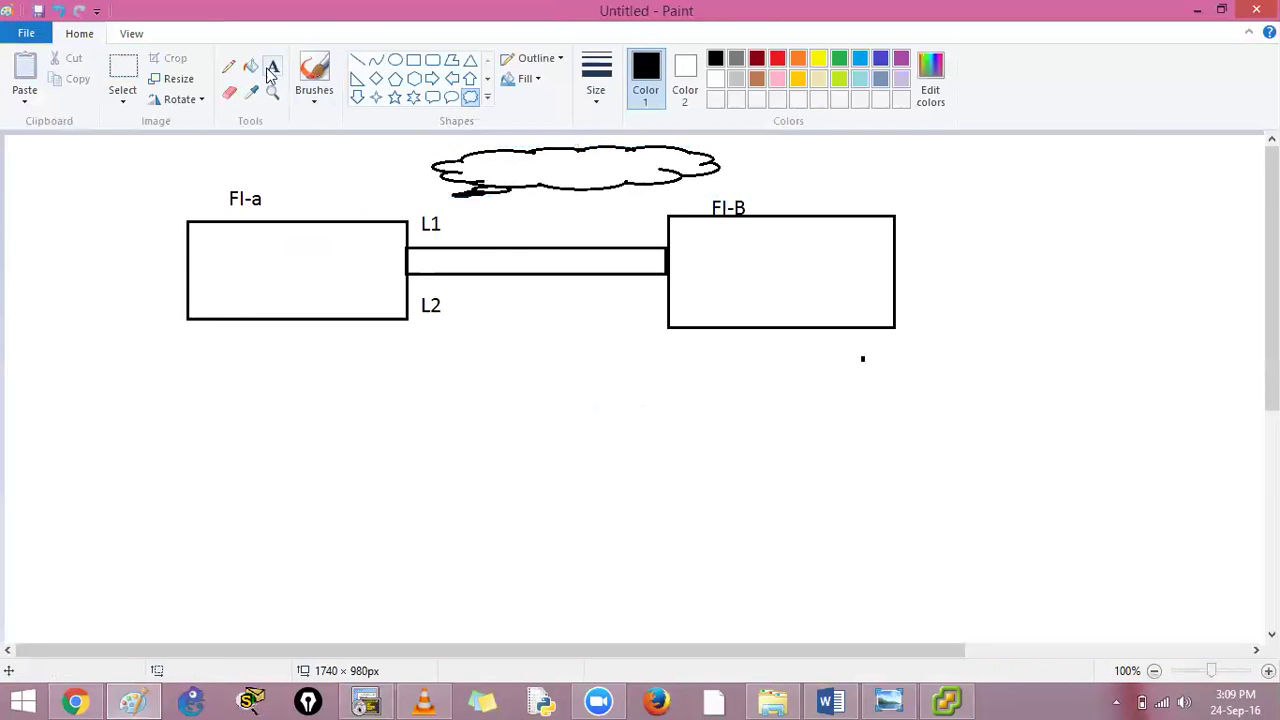
{"action": "left_click", "coordinate": [484, 150]}
{"action": "type", "text": "10."}
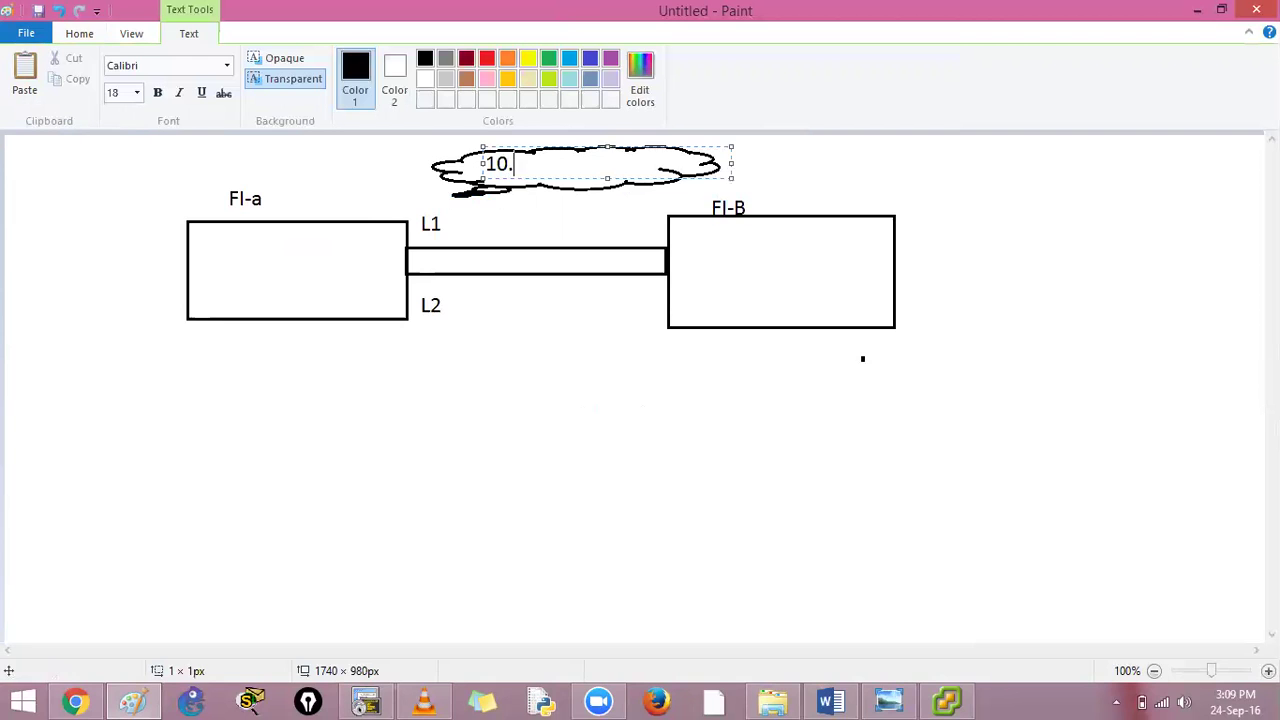
{"action": "type", "text": "4.12.50"}
{"action": "left_click", "coordinate": [550, 400]}
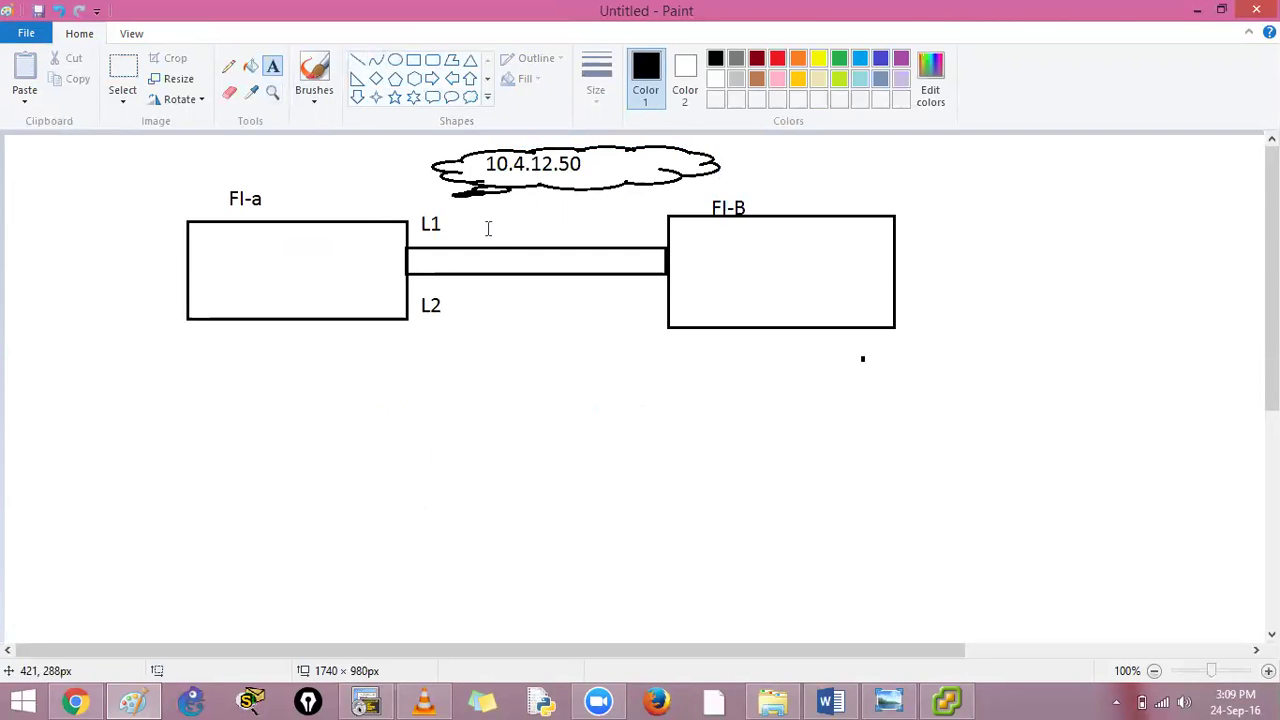
Draw a rounded rectangle below the FI-a and FI-B boxes
{"action": "left_click", "coordinate": [432, 60]}
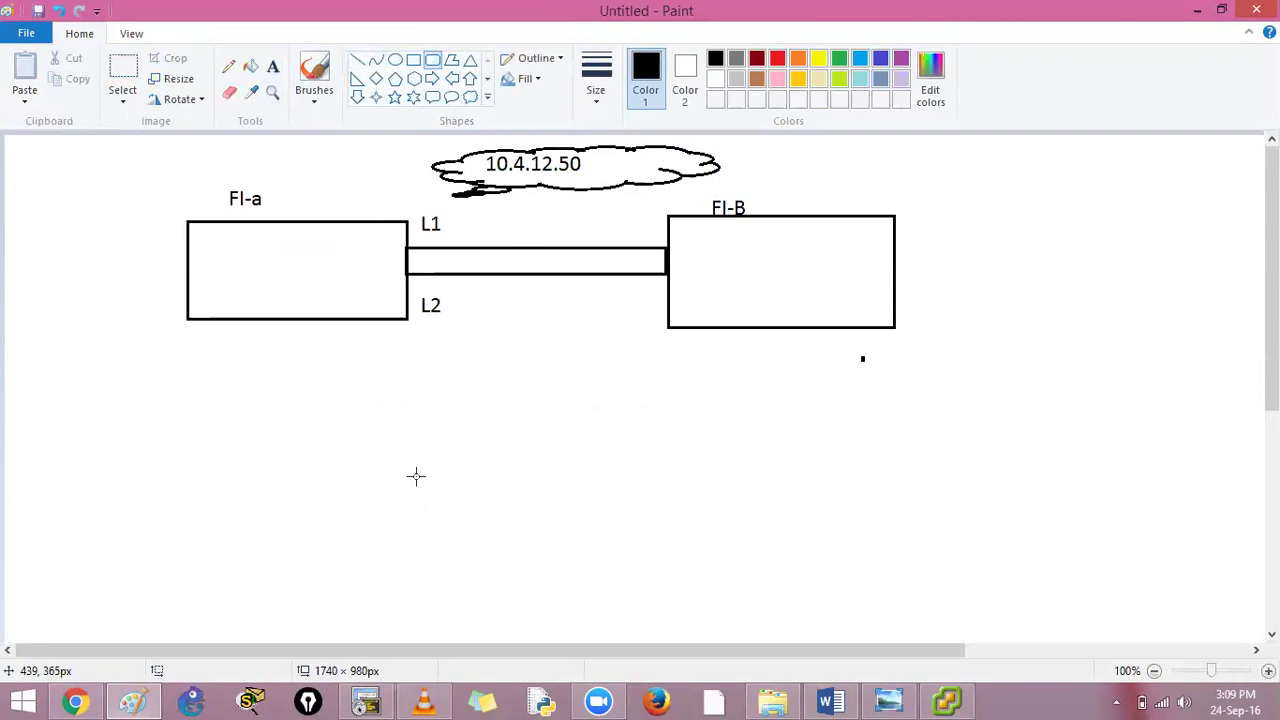
{"action": "left_click_drag", "start_coordinate": [416, 476], "coordinate": [727, 619]}
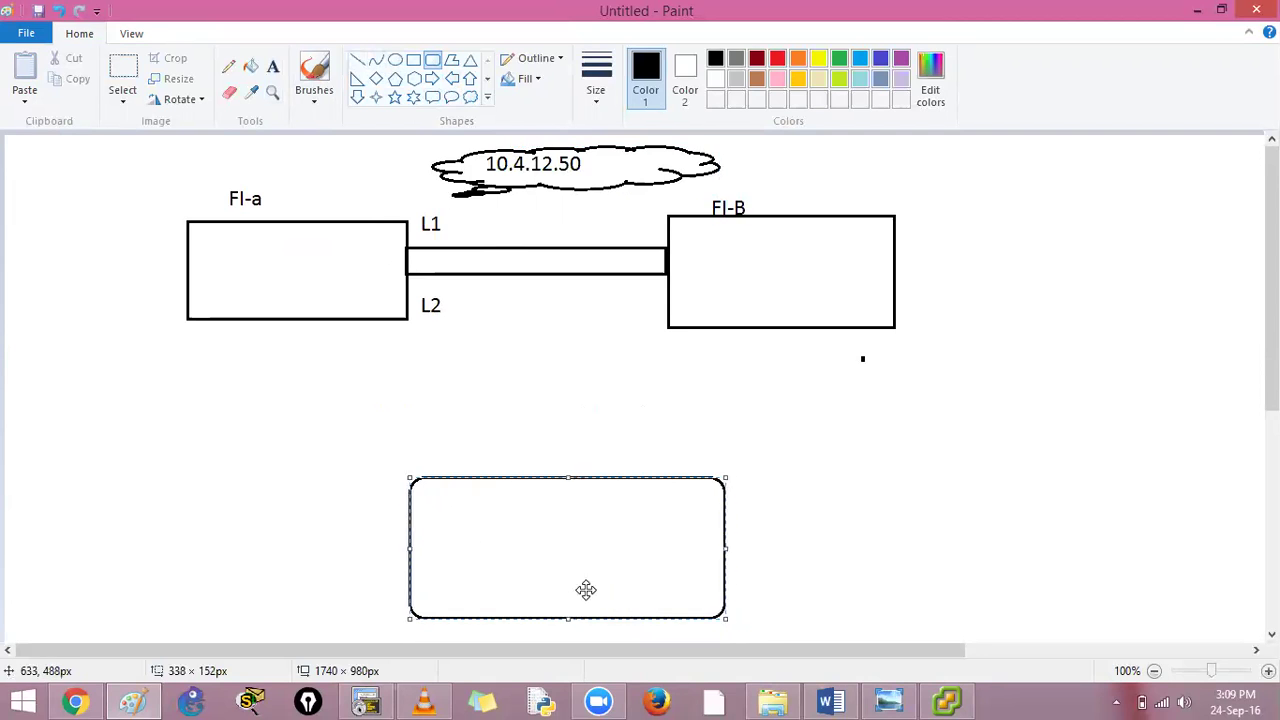
{"action": "left_click_drag", "start_coordinate": [586, 590], "coordinate": [565, 580]}
{"action": "left_click_drag", "start_coordinate": [817, 577], "coordinate": [825, 581]}
{"action": "key", "text": "ctrl+z"}
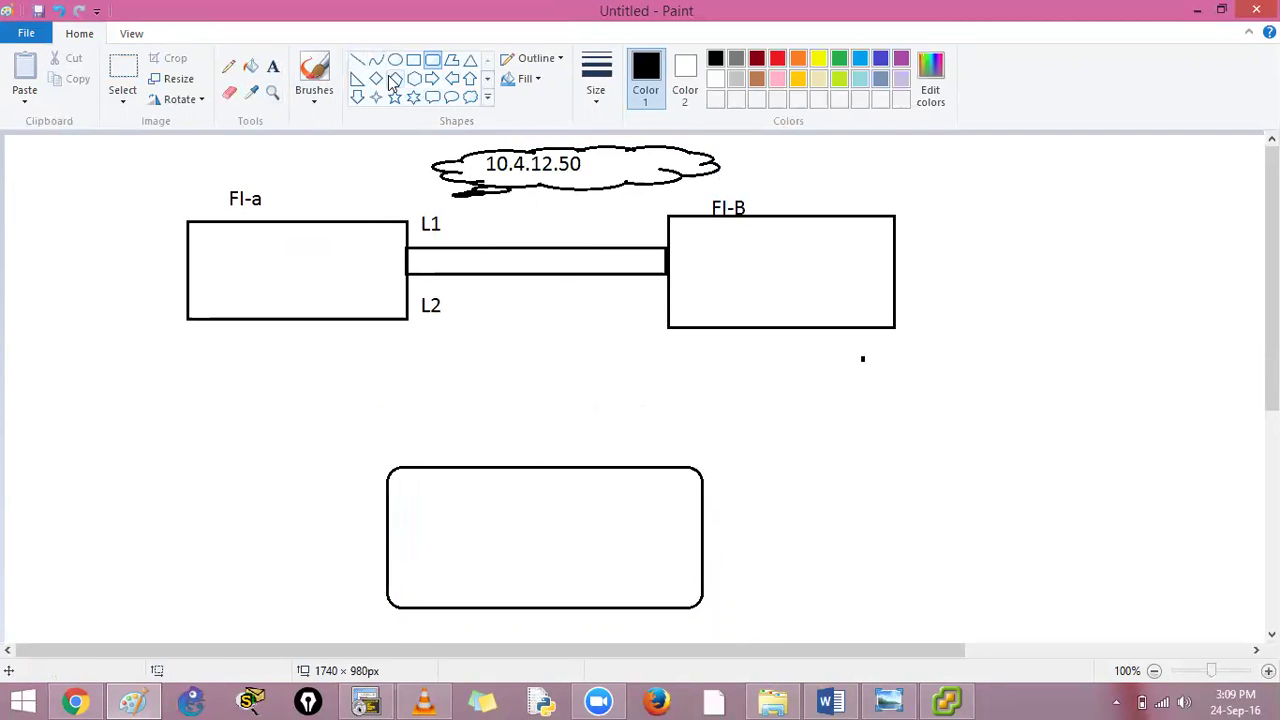
{"action": "left_click_drag", "start_coordinate": [312, 320], "coordinate": [391, 508]}
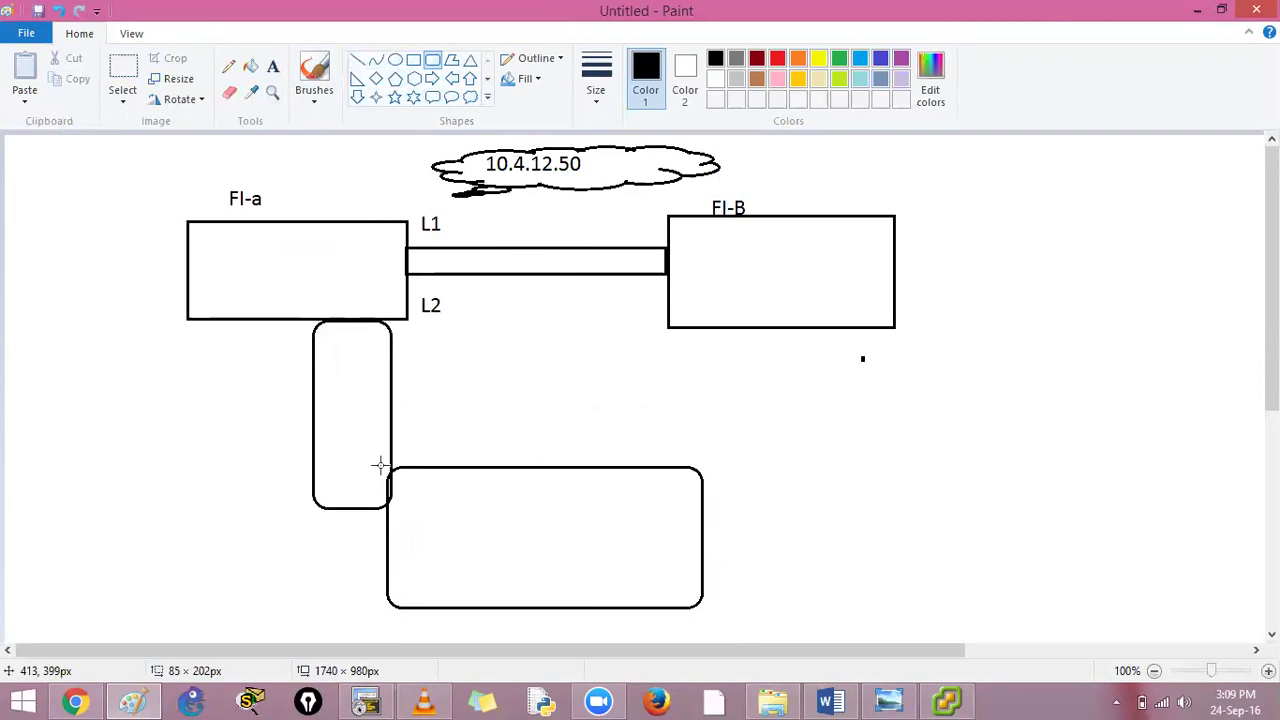
{"action": "key", "text": "ctrl+z"}
Draw two curved lines from FI-a down to the rounded box
{"action": "left_click", "coordinate": [376, 60]}
{"action": "left_click_drag", "start_coordinate": [311, 320], "coordinate": [388, 506]}
{"action": "left_click", "coordinate": [274, 487]}
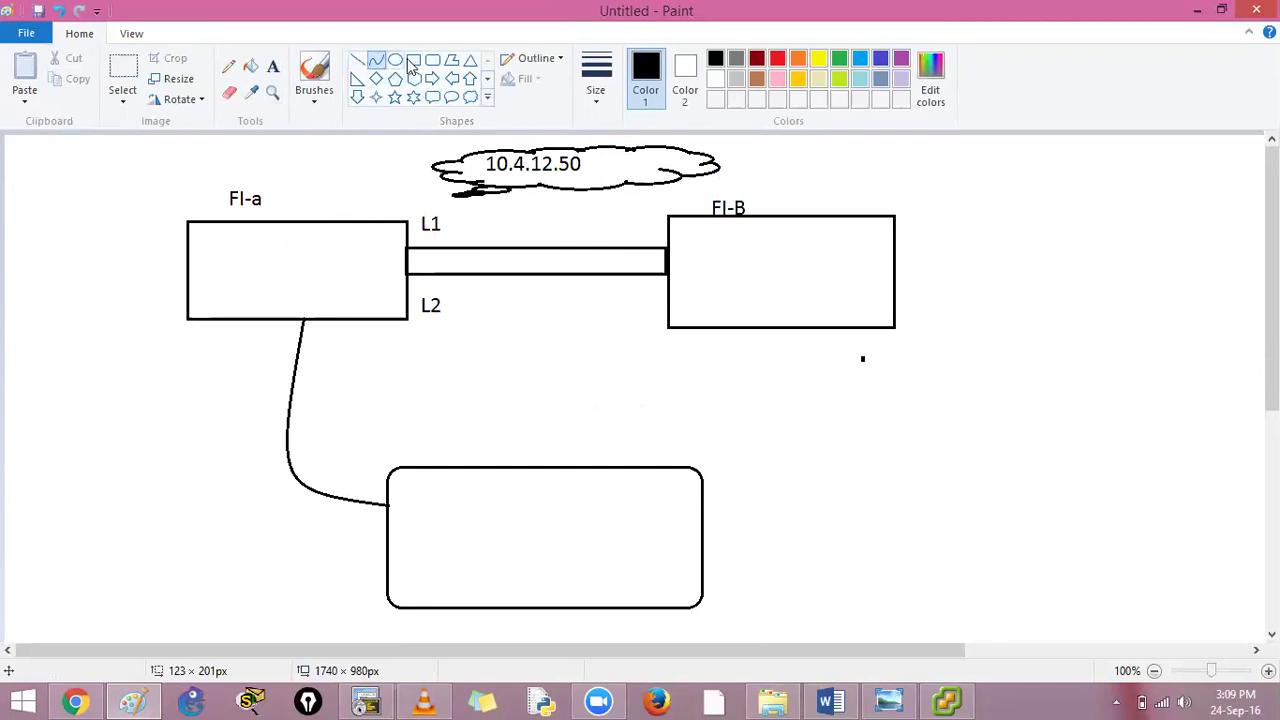
{"action": "left_click_drag", "start_coordinate": [276, 324], "coordinate": [384, 533]}
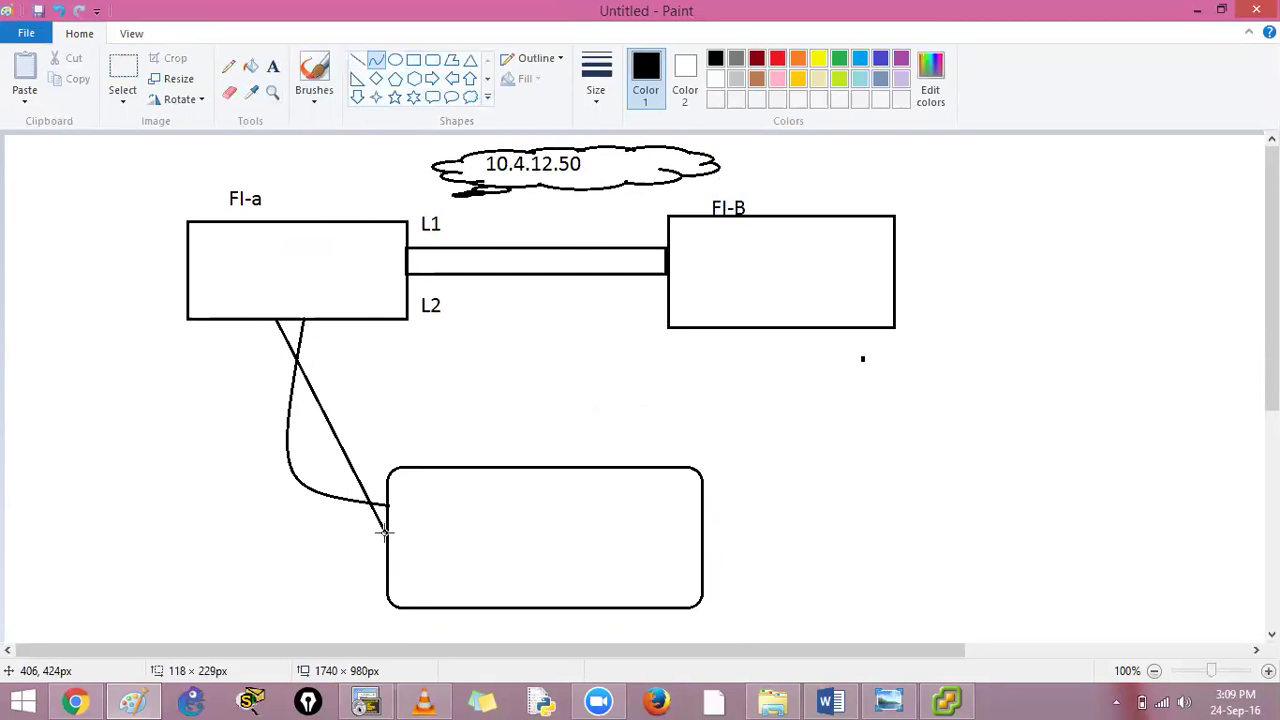
{"action": "left_click", "coordinate": [221, 473]}
{"action": "left_click", "coordinate": [230, 358]}
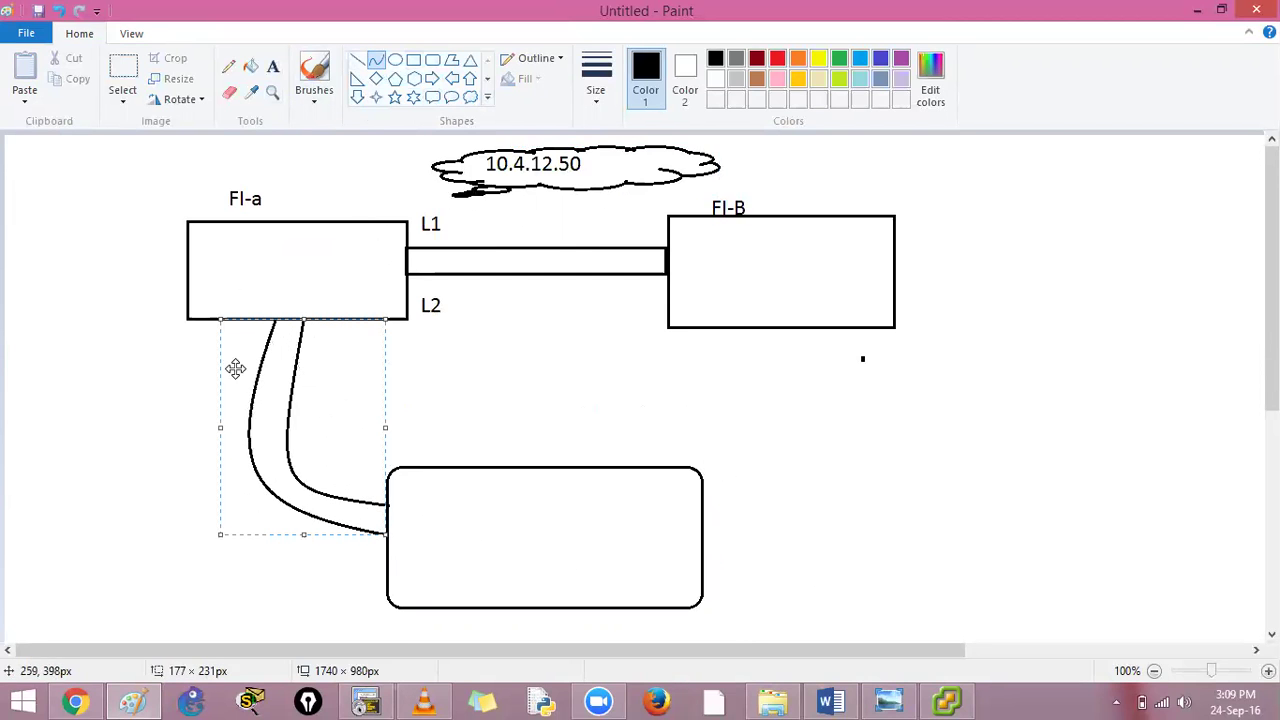
{"action": "left_click", "coordinate": [375, 60]}
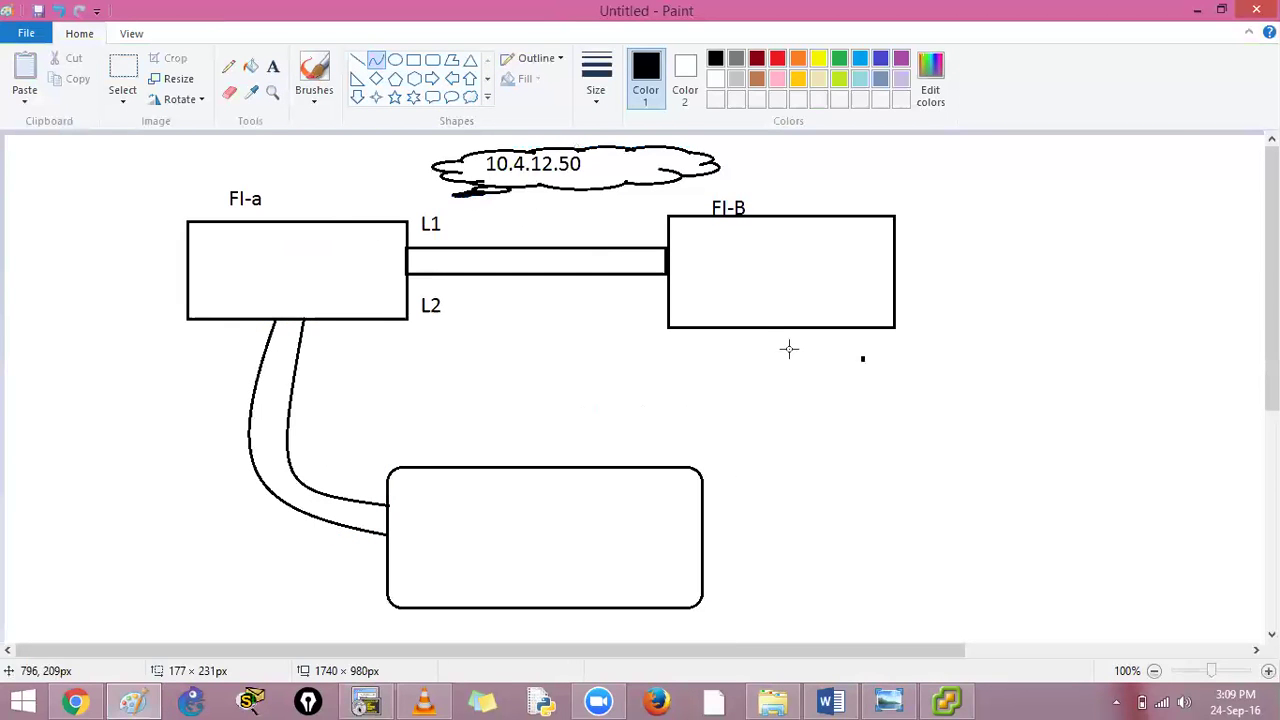
Draw two curved lines connecting FI-B to the rounded box
{"action": "left_click_drag", "start_coordinate": [780, 328], "coordinate": [767, 475]}
{"action": "left_click", "coordinate": [783, 424]}
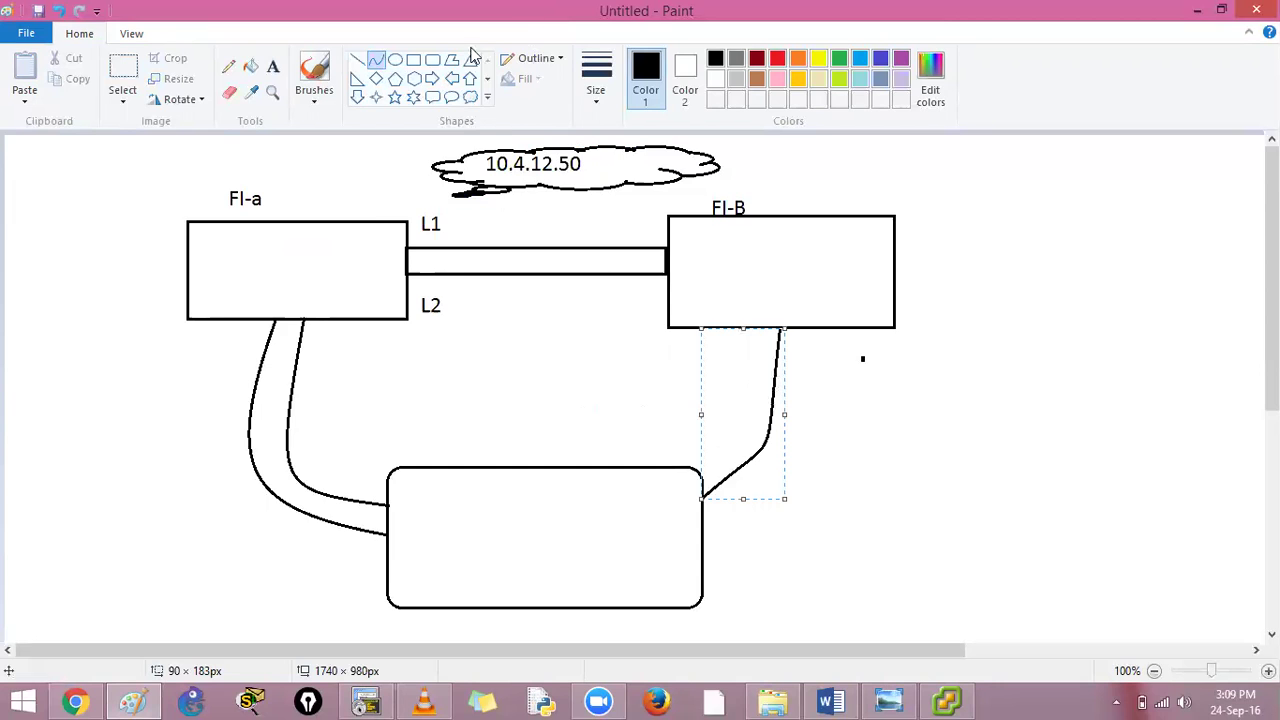
{"action": "left_click", "coordinate": [377, 61]}
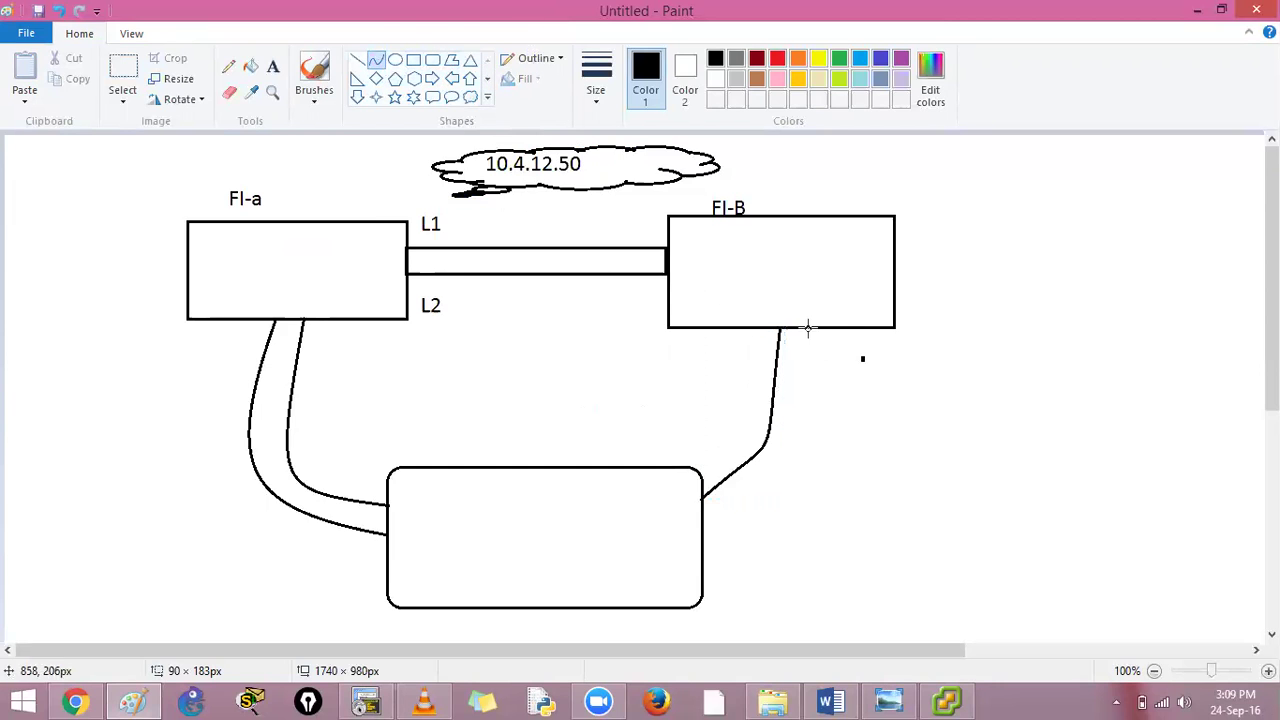
{"action": "left_click_drag", "start_coordinate": [808, 328], "coordinate": [738, 468]}
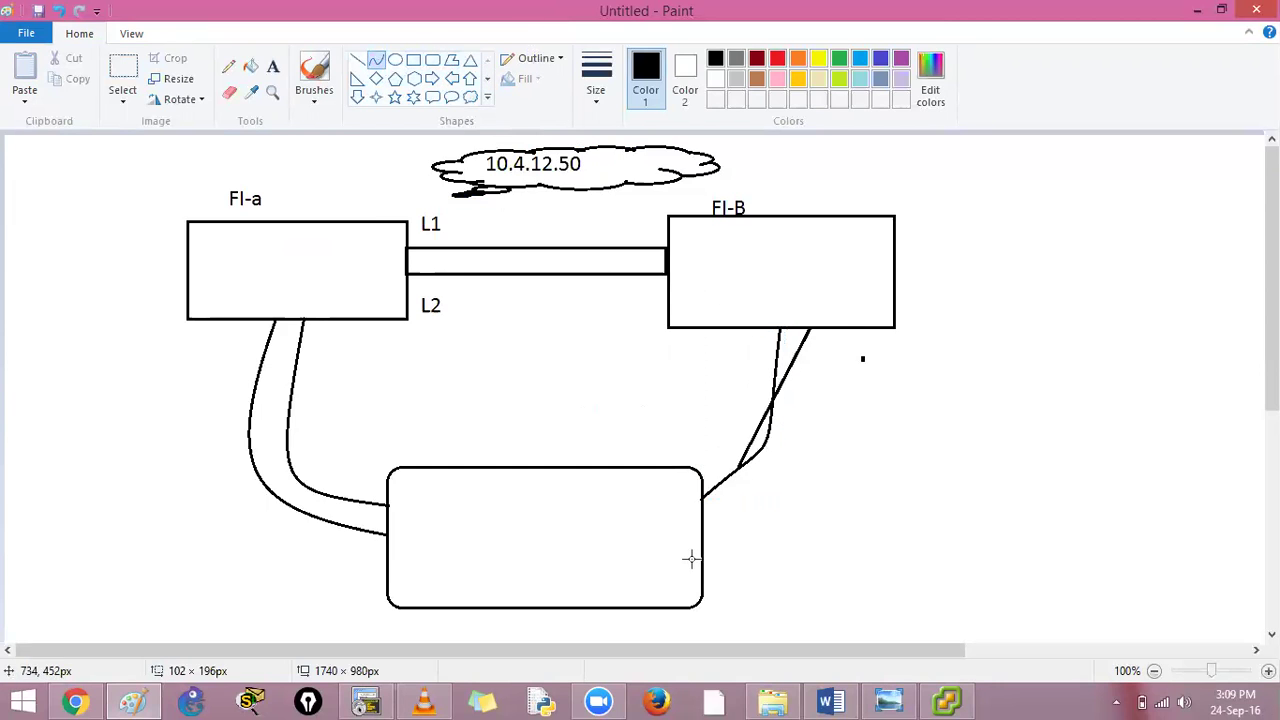
{"action": "key", "text": "ctrl+z"}
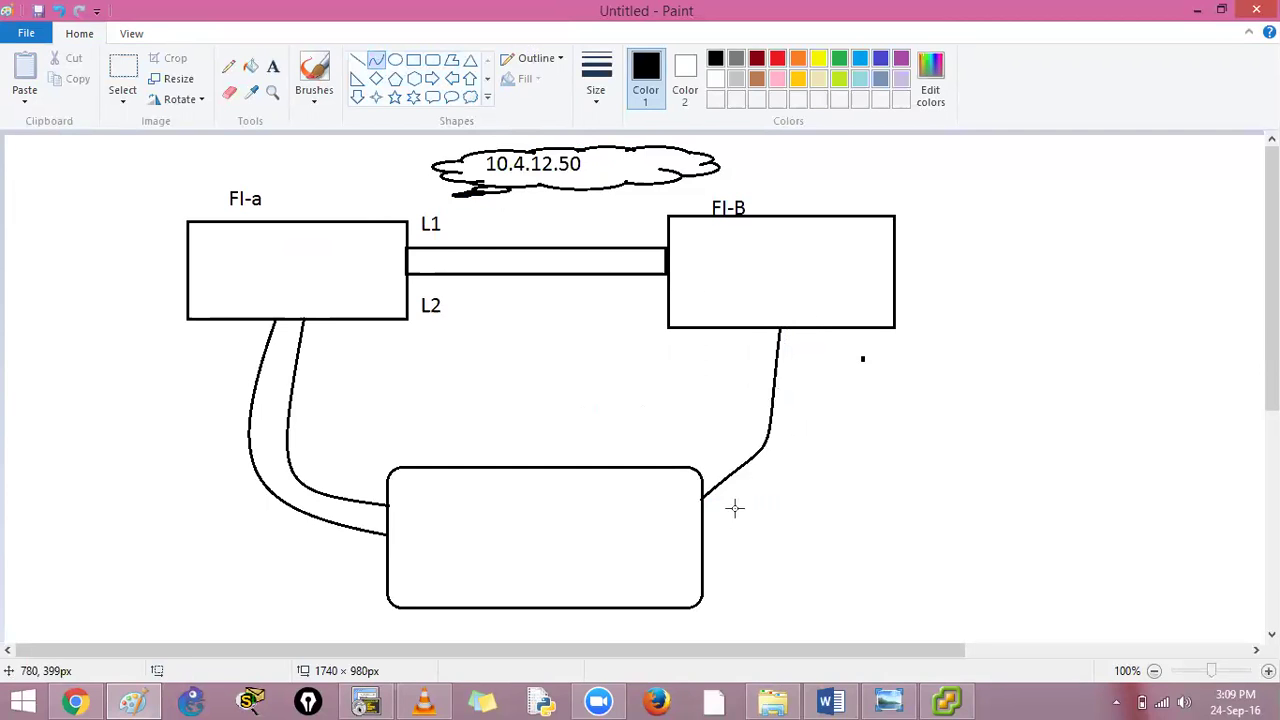
{"action": "left_click_drag", "start_coordinate": [703, 521], "coordinate": [823, 328]}
{"action": "left_click", "coordinate": [855, 418]}
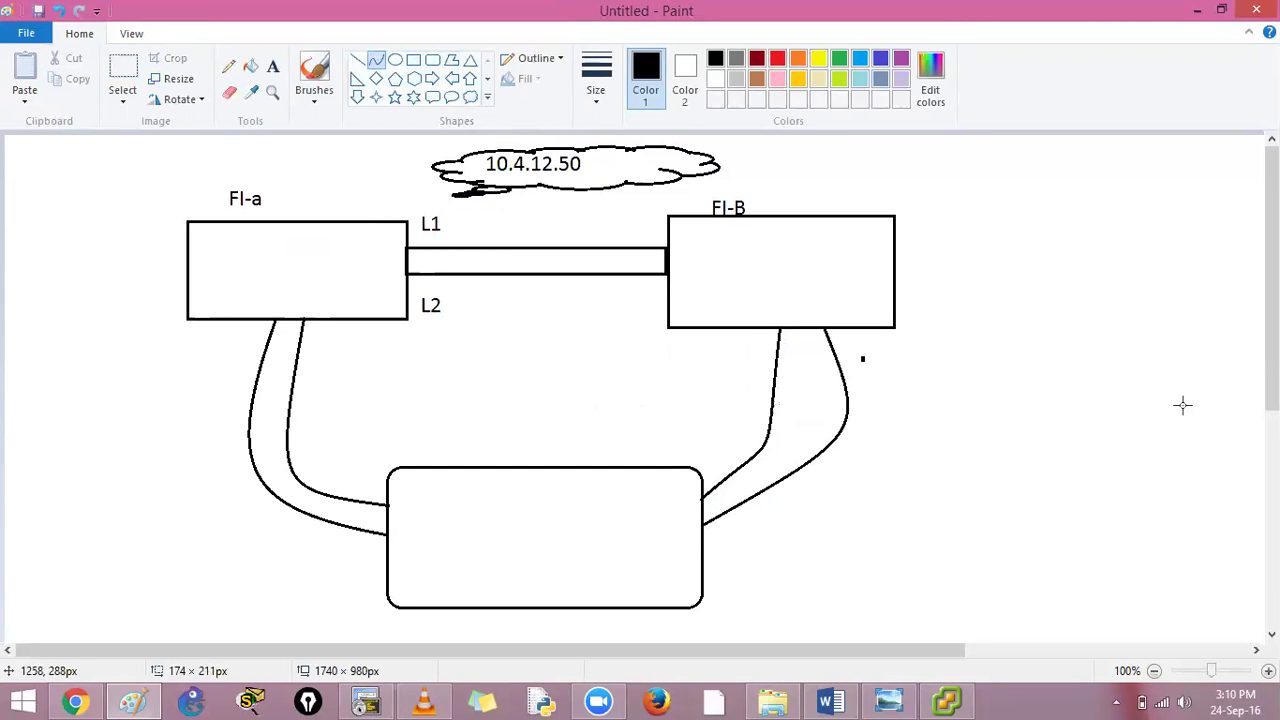
Finish the FI-B curve, then open the UCS Word document from Desktop > DC data > UCS
{"action": "left_click", "coordinate": [388, 62]}
{"action": "left_click", "coordinate": [376, 61]}
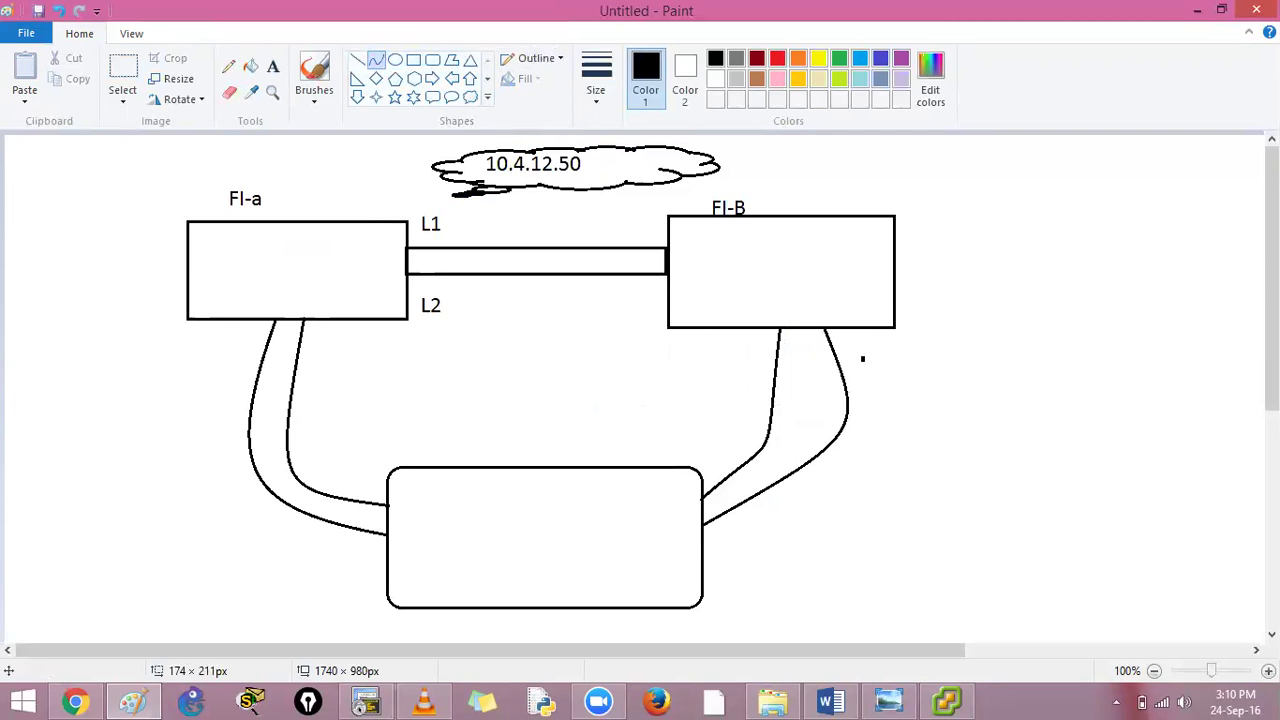
{"action": "left_click", "coordinate": [1190, 10]}
{"action": "double_click", "coordinate": [200, 218]}
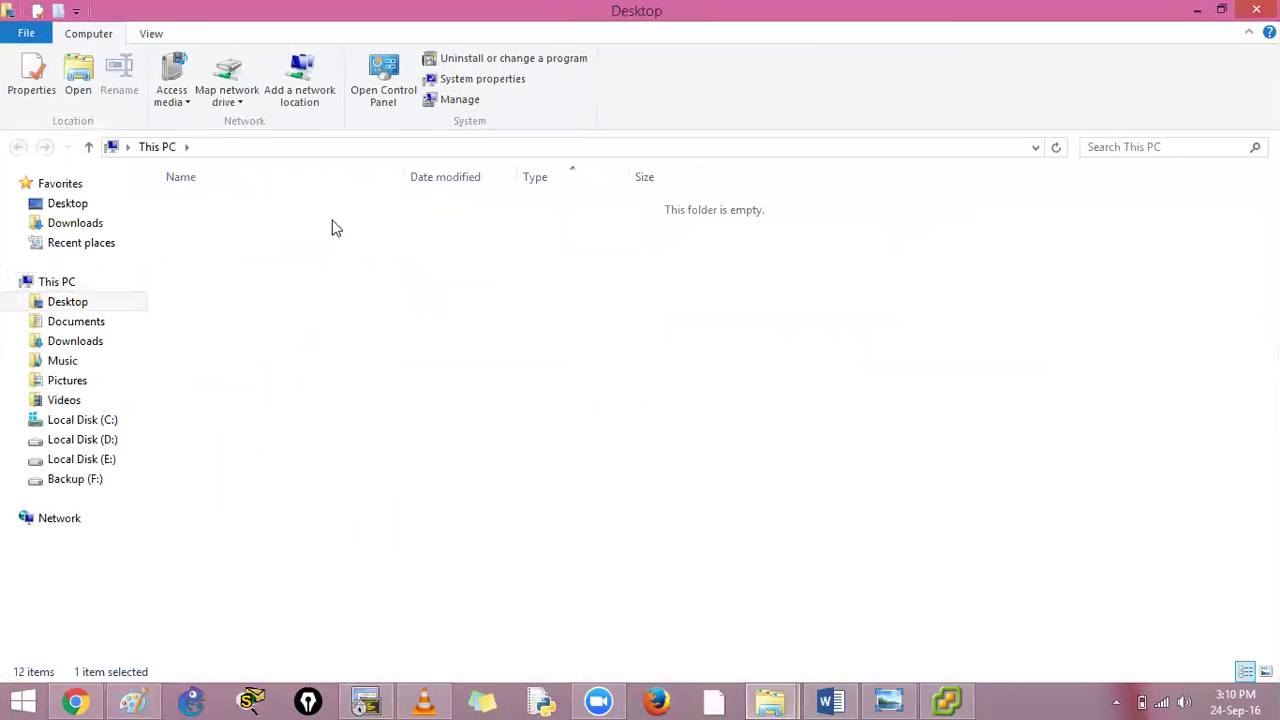
{"action": "double_click", "coordinate": [222, 288]}
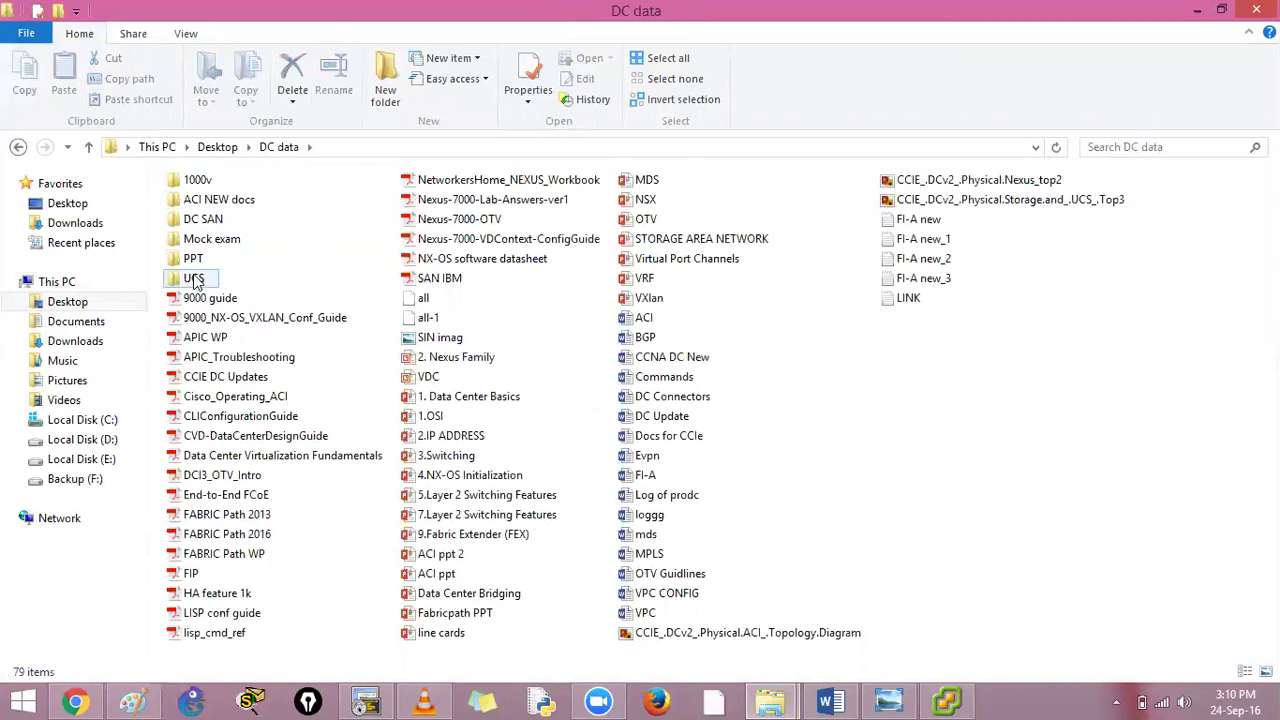
{"action": "left_click", "coordinate": [196, 282]}
{"action": "double_click", "coordinate": [194, 280]}
{"action": "double_click", "coordinate": [200, 246]}
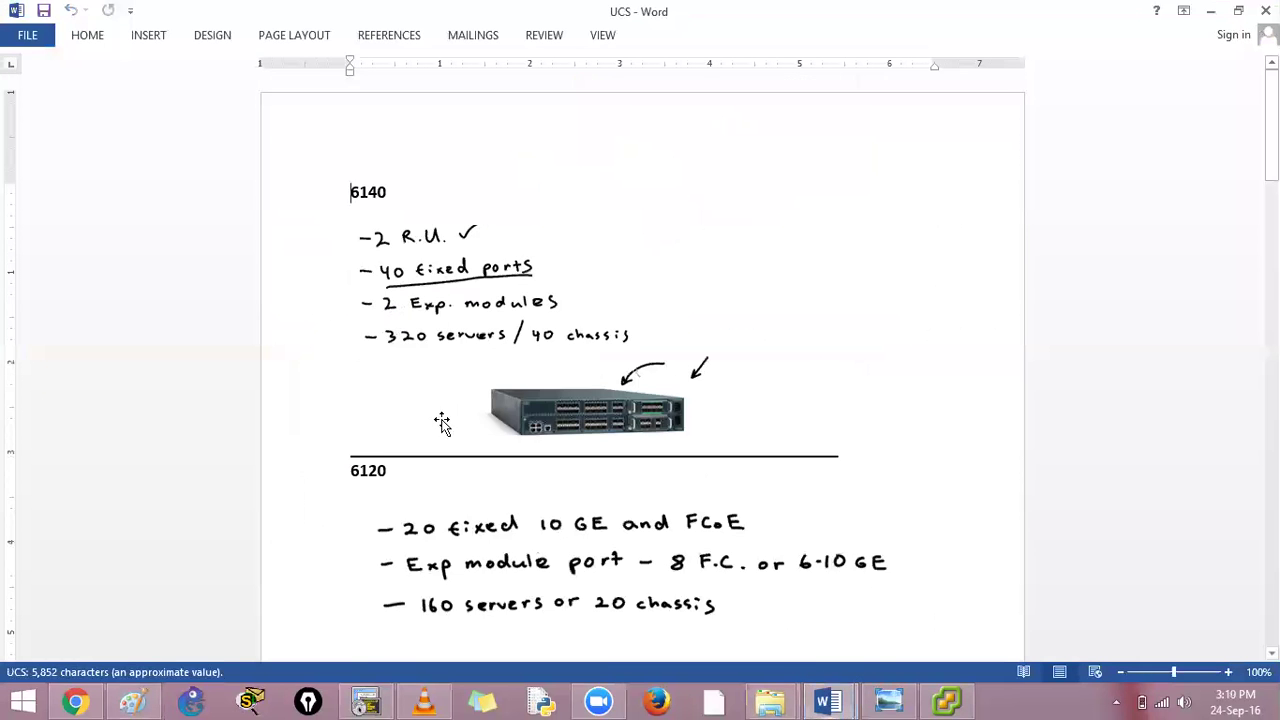
Enlarge the page and scroll past the failover and chassis diagrams to the Port types section
{"action": "scroll", "coordinate": [710, 414], "scroll_direction": "down", "scroll_amount": 15}
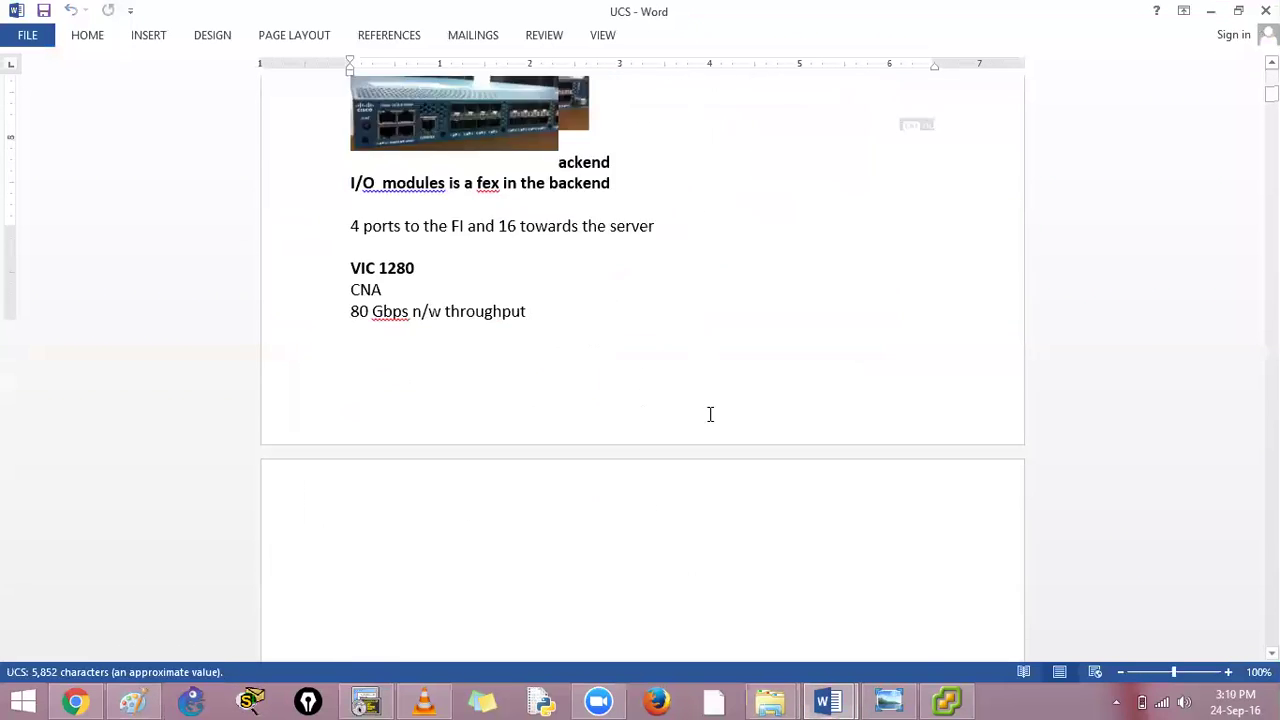
{"action": "scroll", "coordinate": [710, 414], "scroll_direction": "down", "scroll_amount": 18}
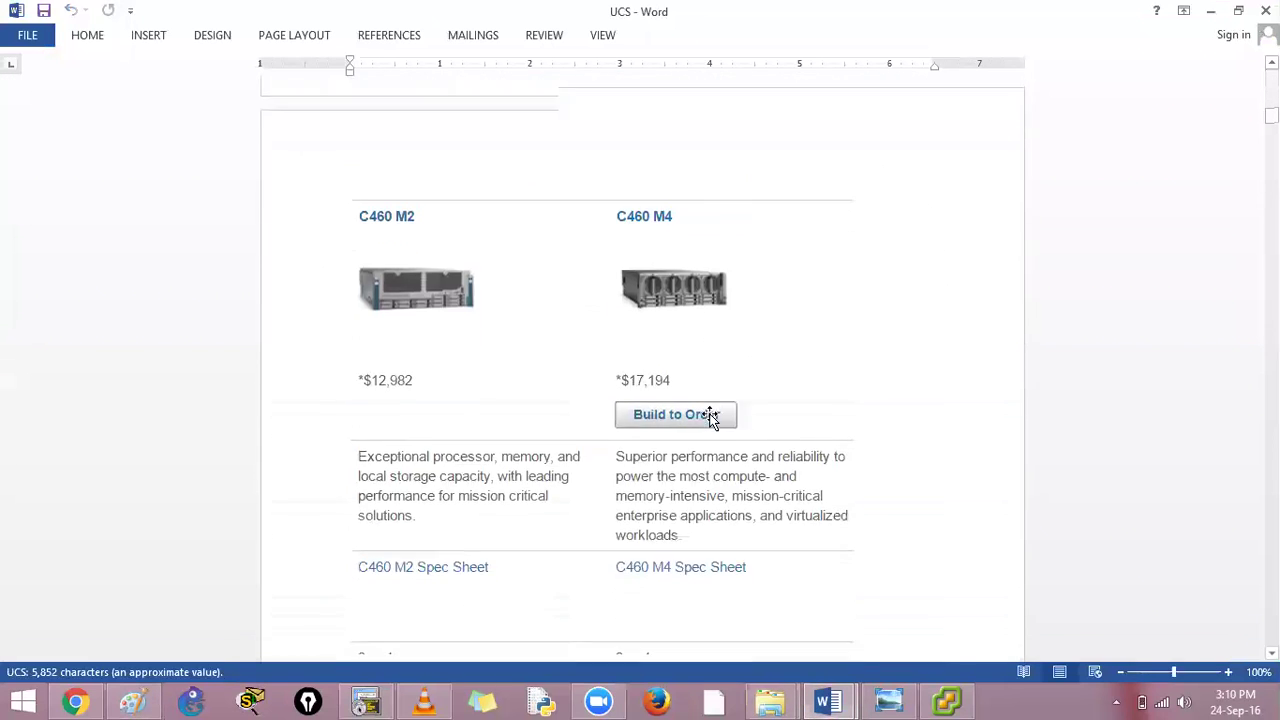
{"action": "left_click", "coordinate": [1228, 672]}
{"action": "left_click", "coordinate": [1228, 672]}
{"action": "left_click", "coordinate": [1230, 672]}
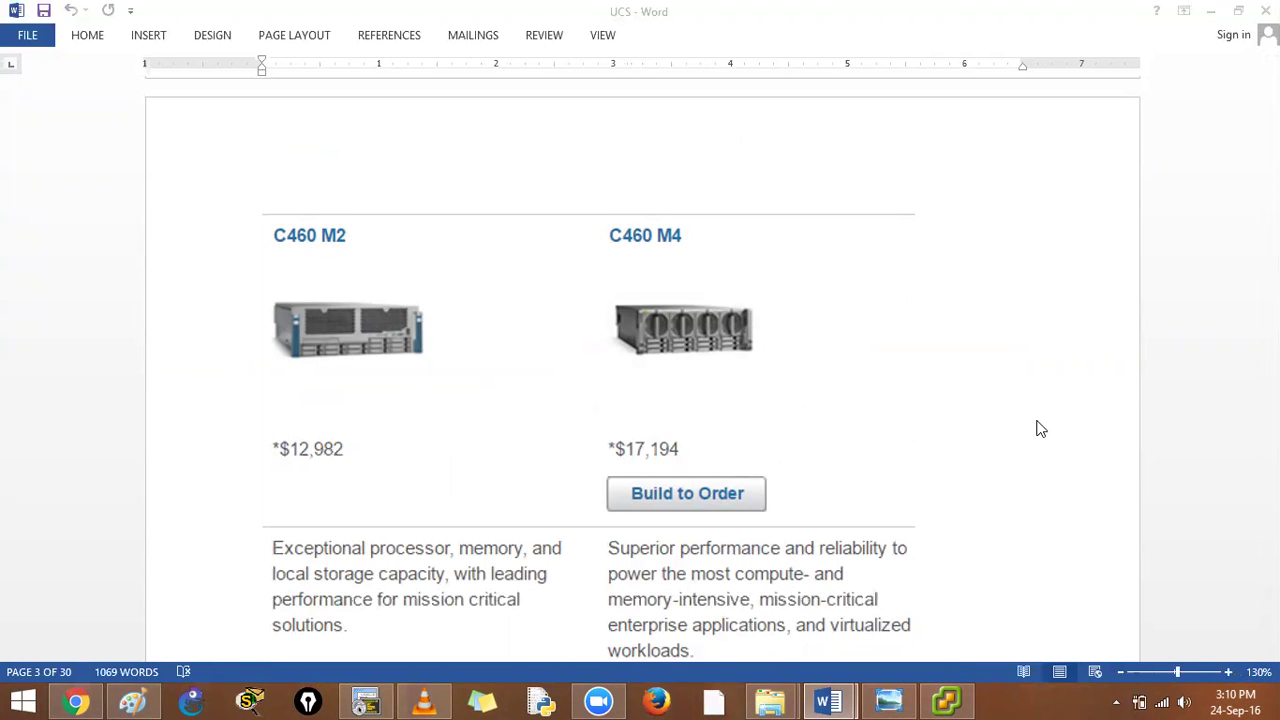
{"action": "left_click", "coordinate": [1151, 432]}
{"action": "scroll", "coordinate": [1145, 450], "scroll_direction": "down", "scroll_amount": 8}
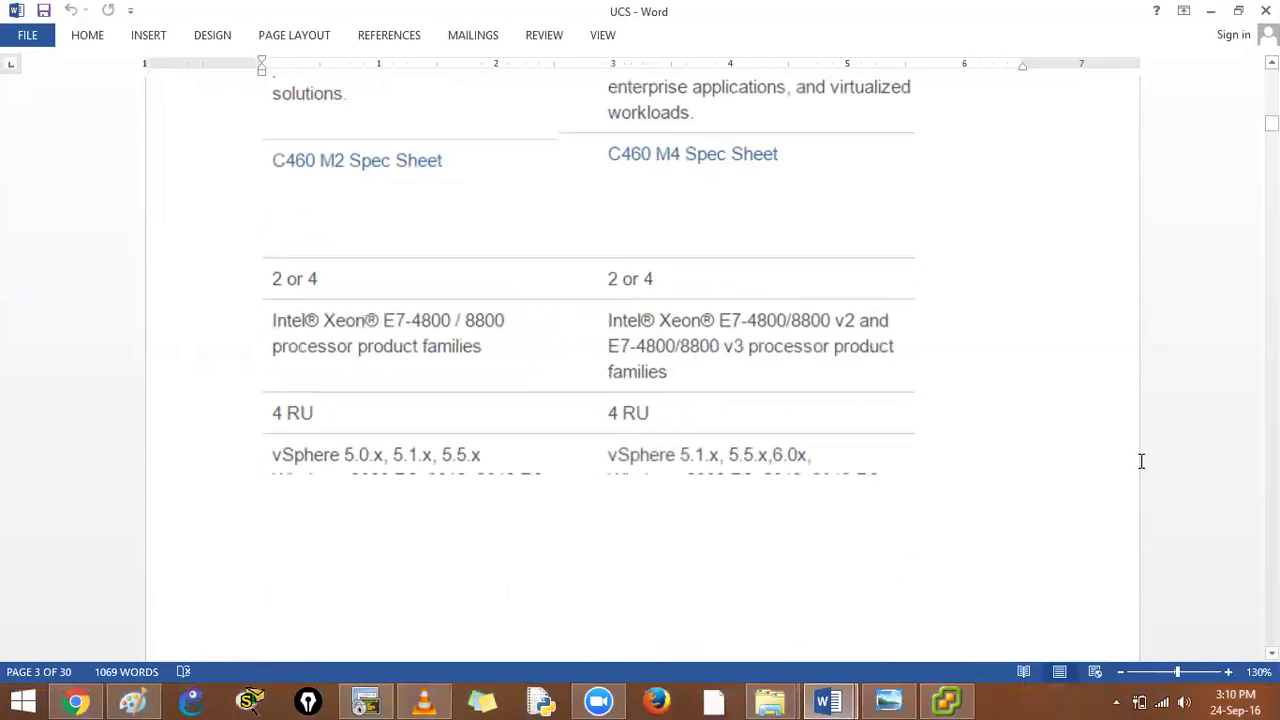
{"action": "scroll", "coordinate": [1125, 460], "scroll_direction": "down", "scroll_amount": 10}
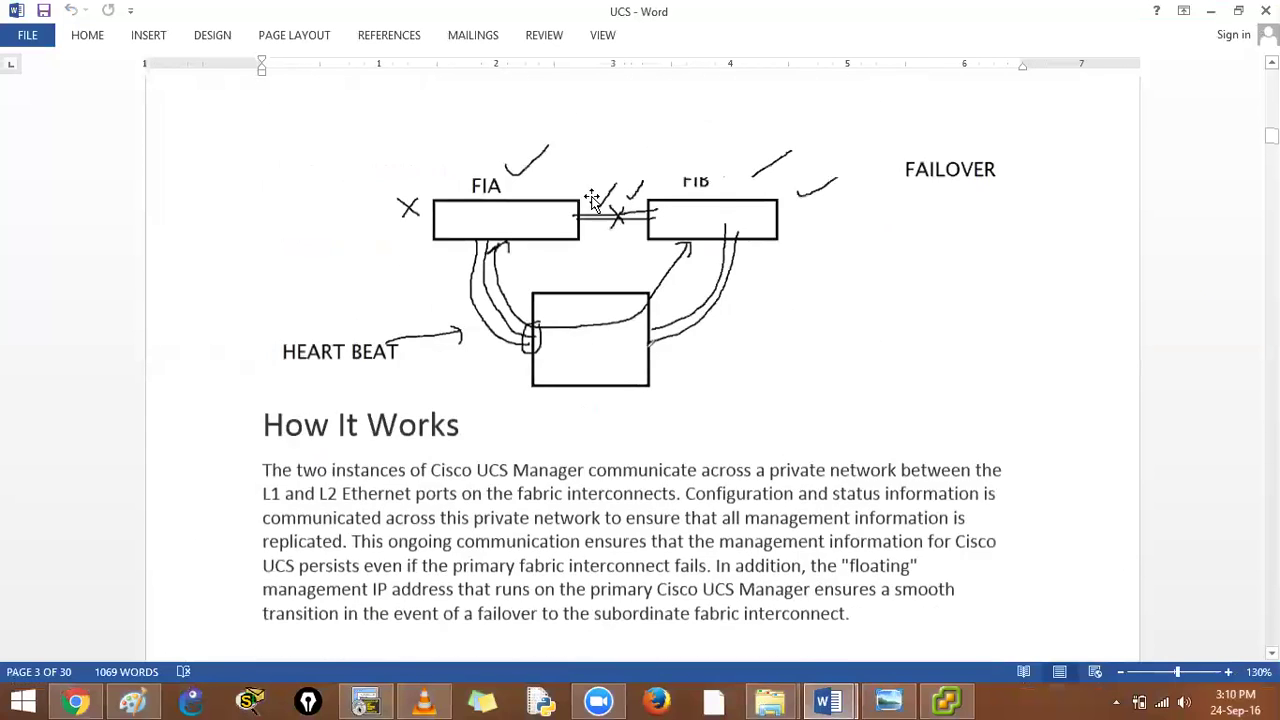
{"action": "scroll", "coordinate": [593, 210], "scroll_direction": "up", "scroll_amount": 1}
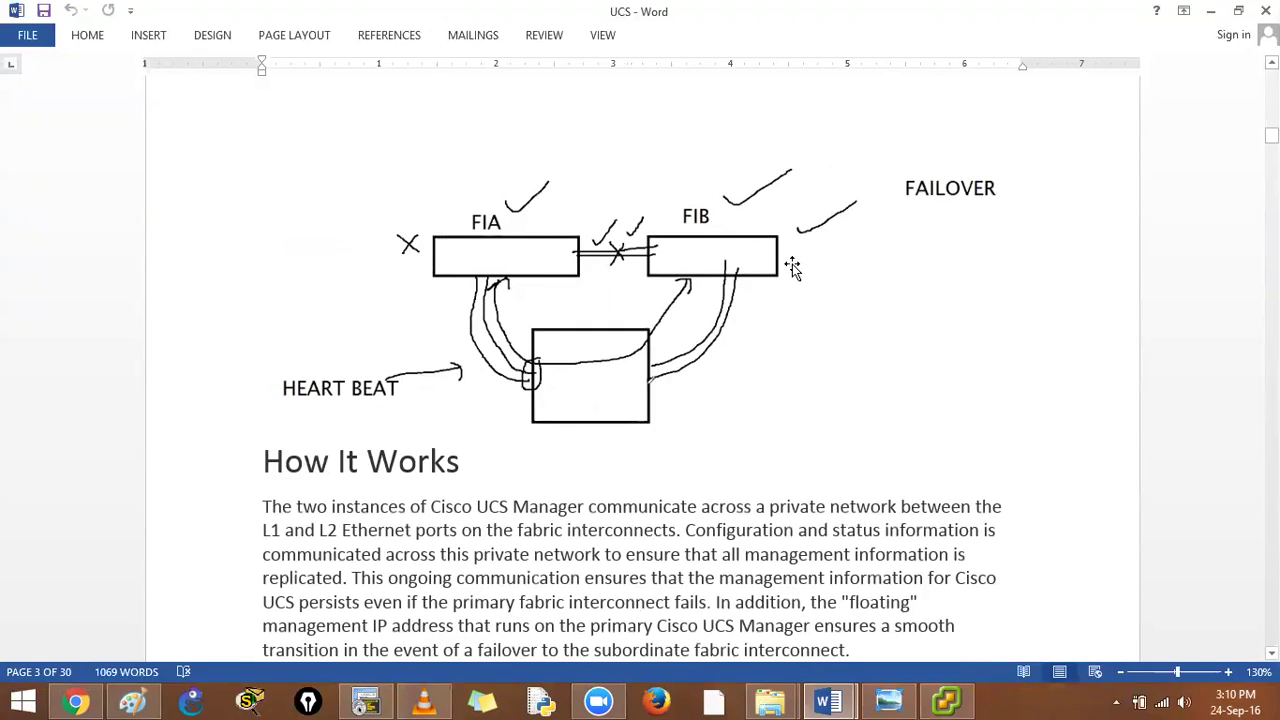
{"action": "scroll", "coordinate": [781, 333], "scroll_direction": "down", "scroll_amount": 8}
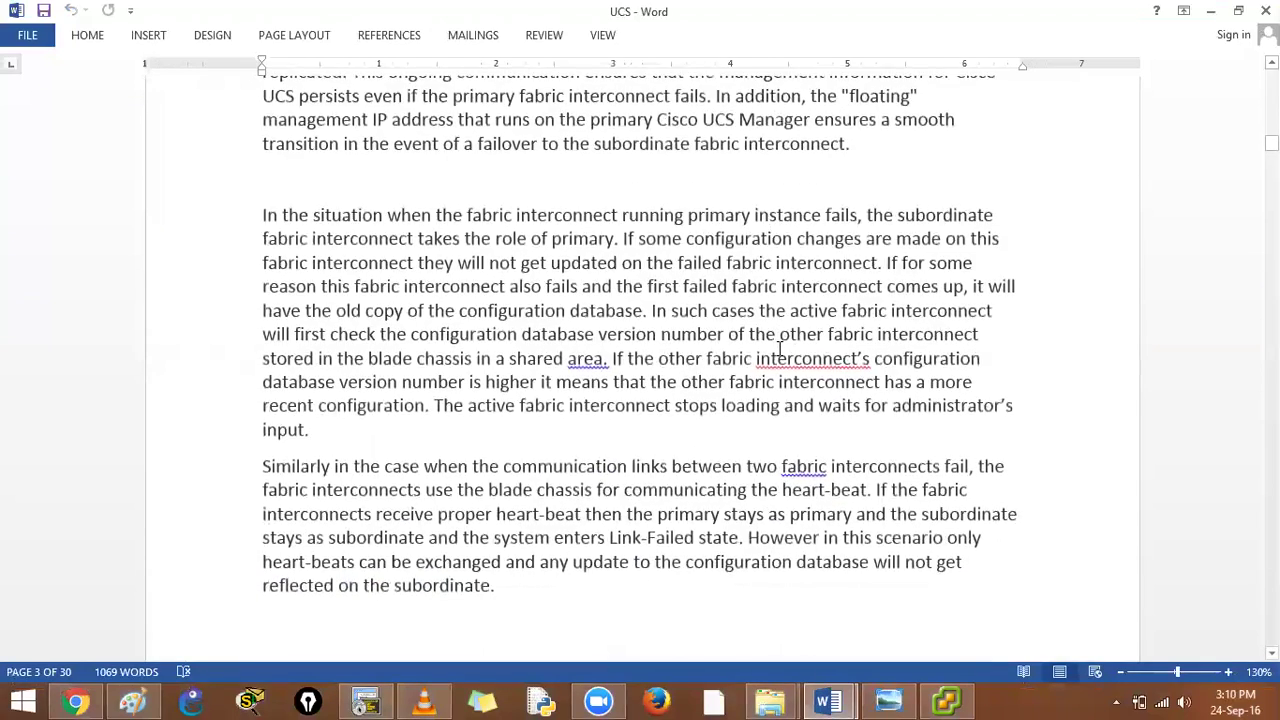
{"action": "scroll", "coordinate": [780, 347], "scroll_direction": "down", "scroll_amount": 8}
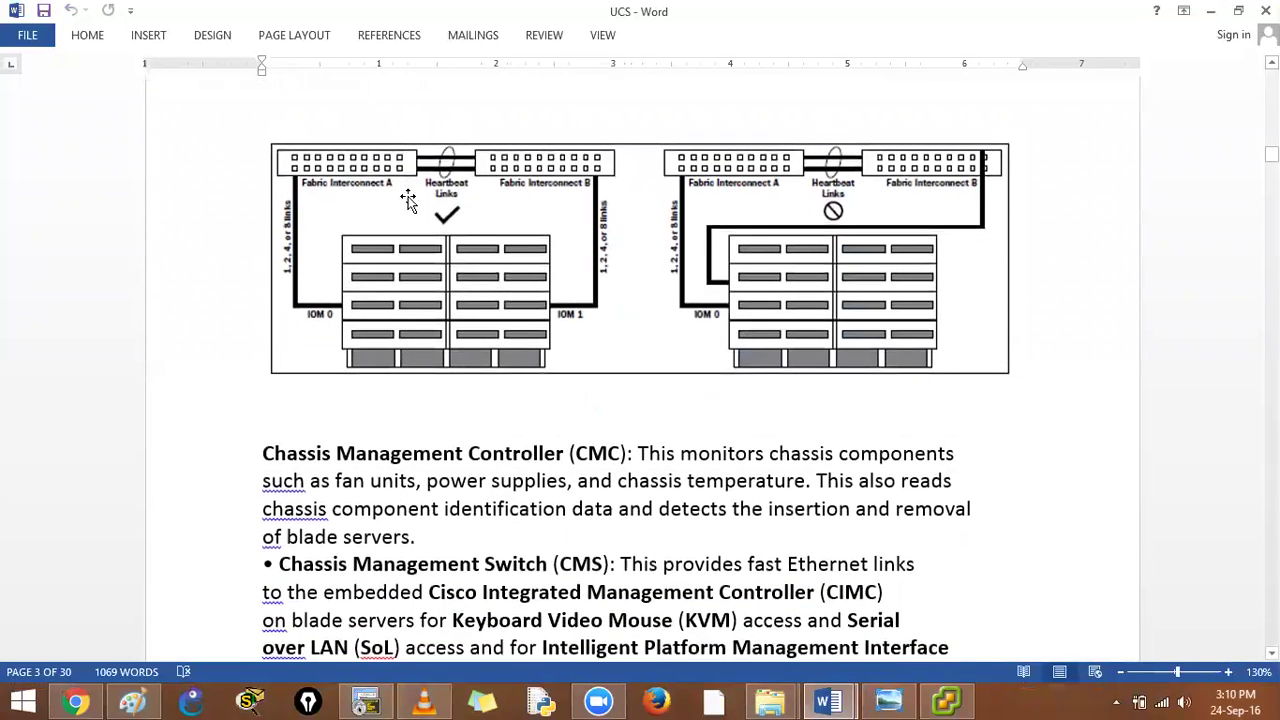
{"action": "scroll", "coordinate": [608, 386], "scroll_direction": "down", "scroll_amount": 4}
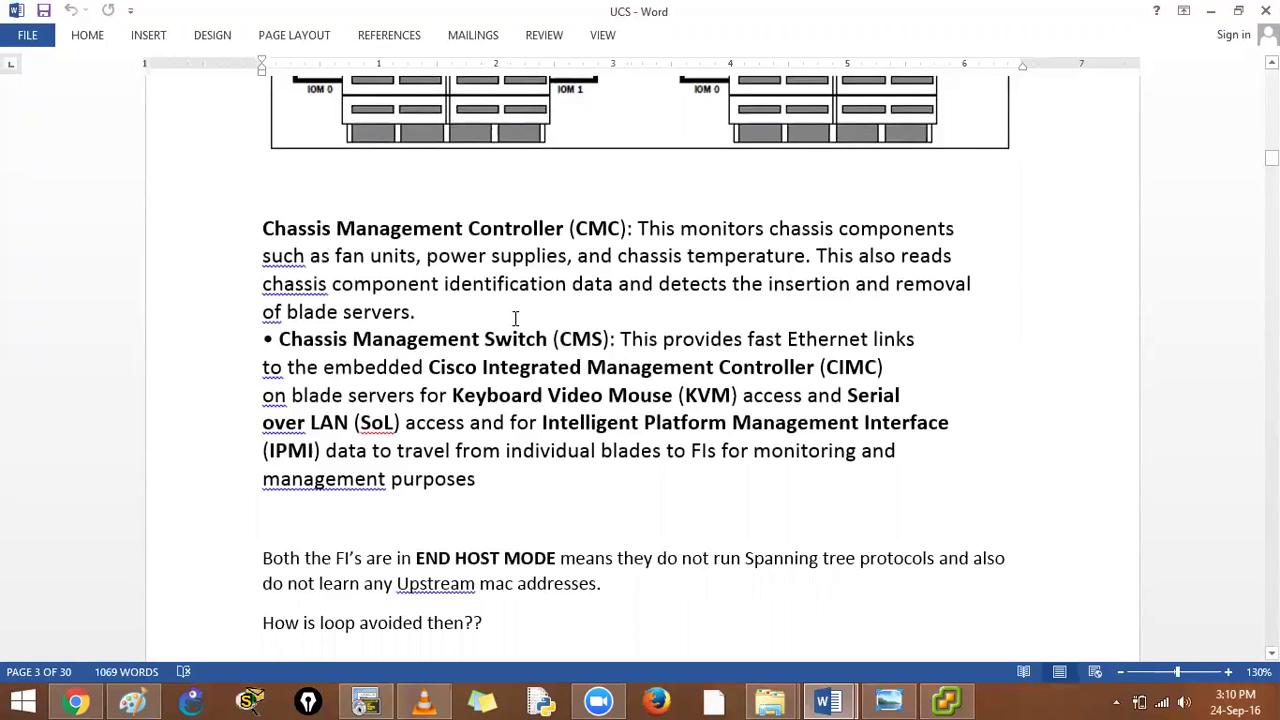
{"action": "scroll", "coordinate": [863, 386], "scroll_direction": "down", "scroll_amount": 7}
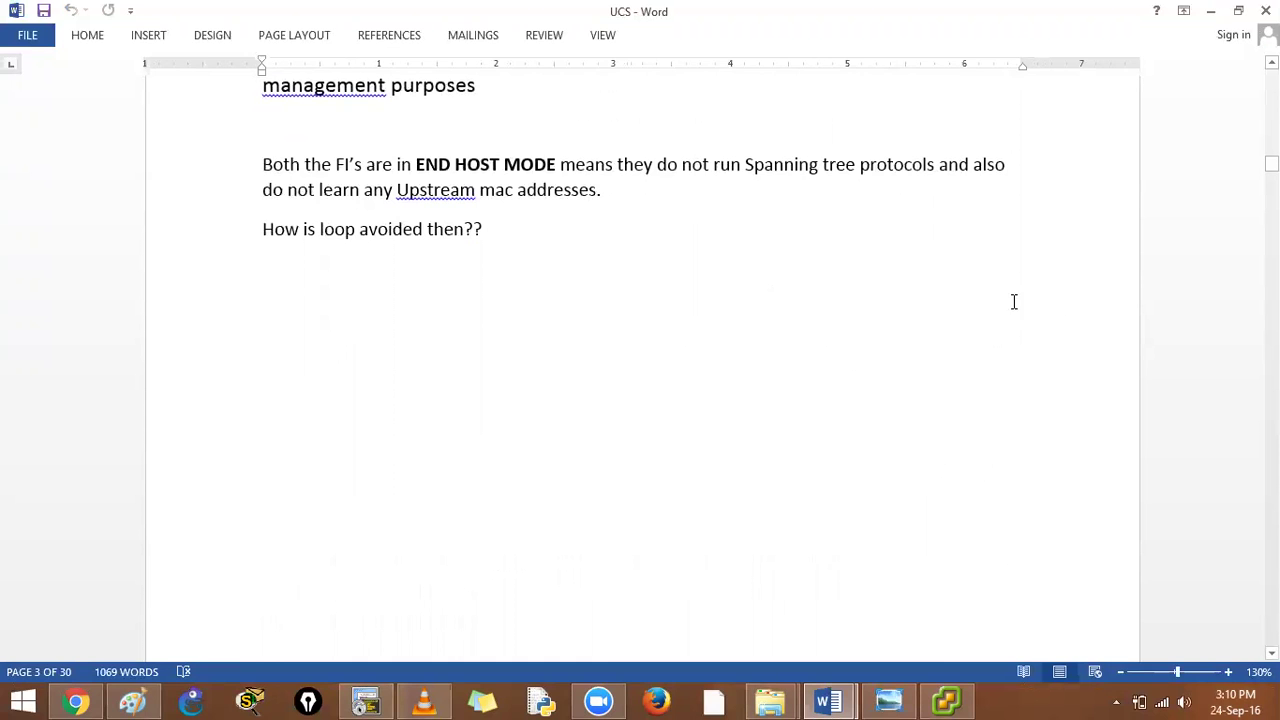
{"action": "scroll", "coordinate": [1011, 309], "scroll_direction": "down", "scroll_amount": 17}
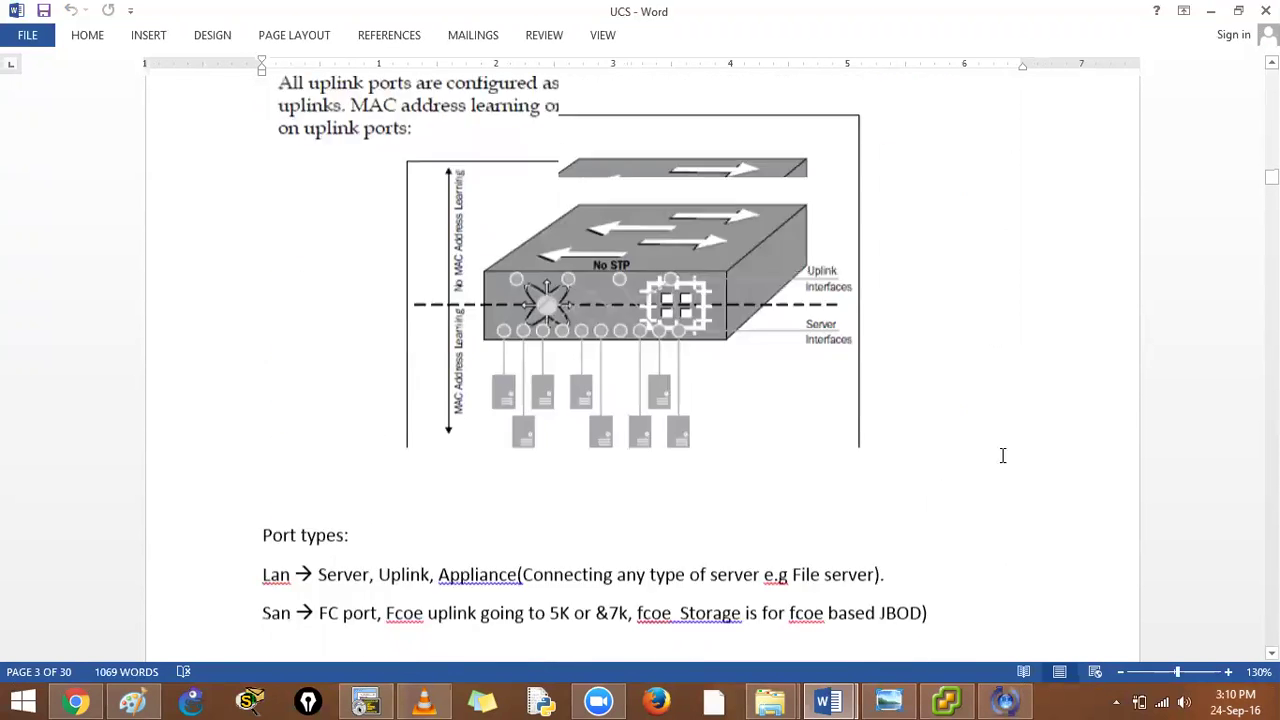
{"action": "scroll", "coordinate": [957, 434], "scroll_direction": "down", "scroll_amount": 9}
{"action": "scroll", "coordinate": [957, 434], "scroll_direction": "up", "scroll_amount": 4}
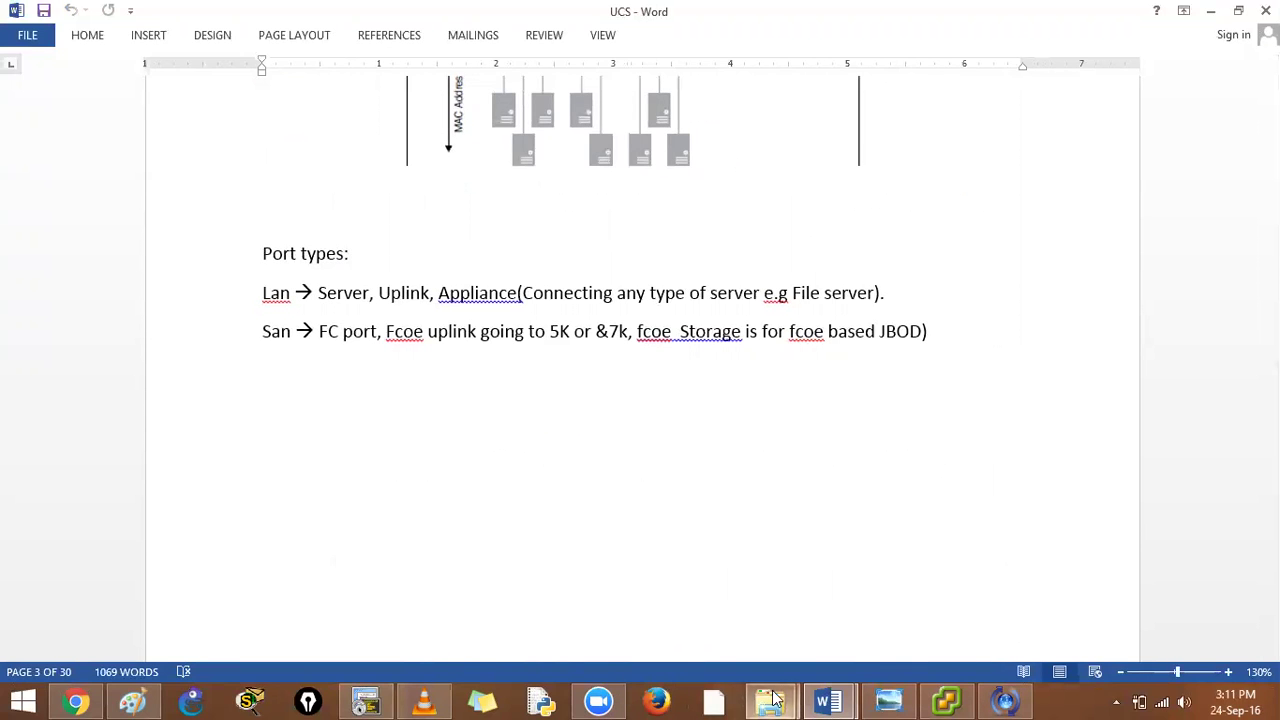
Browse the DC data subfolders DC SAN, PPT and 1000v, returning each time via the breadcrumb
{"action": "mouse_move", "coordinate": [775, 698]}
{"action": "left_click", "coordinate": [883, 634]}
{"action": "left_click_drag", "start_coordinate": [303, 277], "coordinate": [225, 192]}
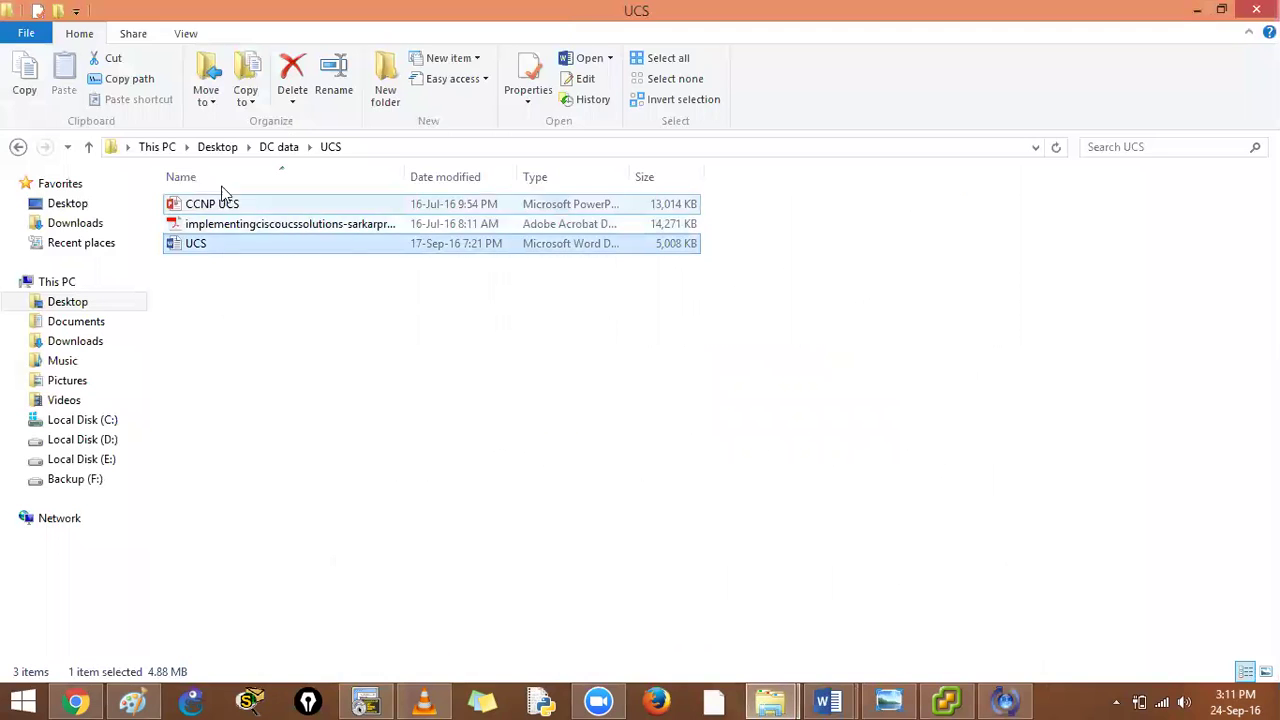
{"action": "left_click", "coordinate": [279, 147]}
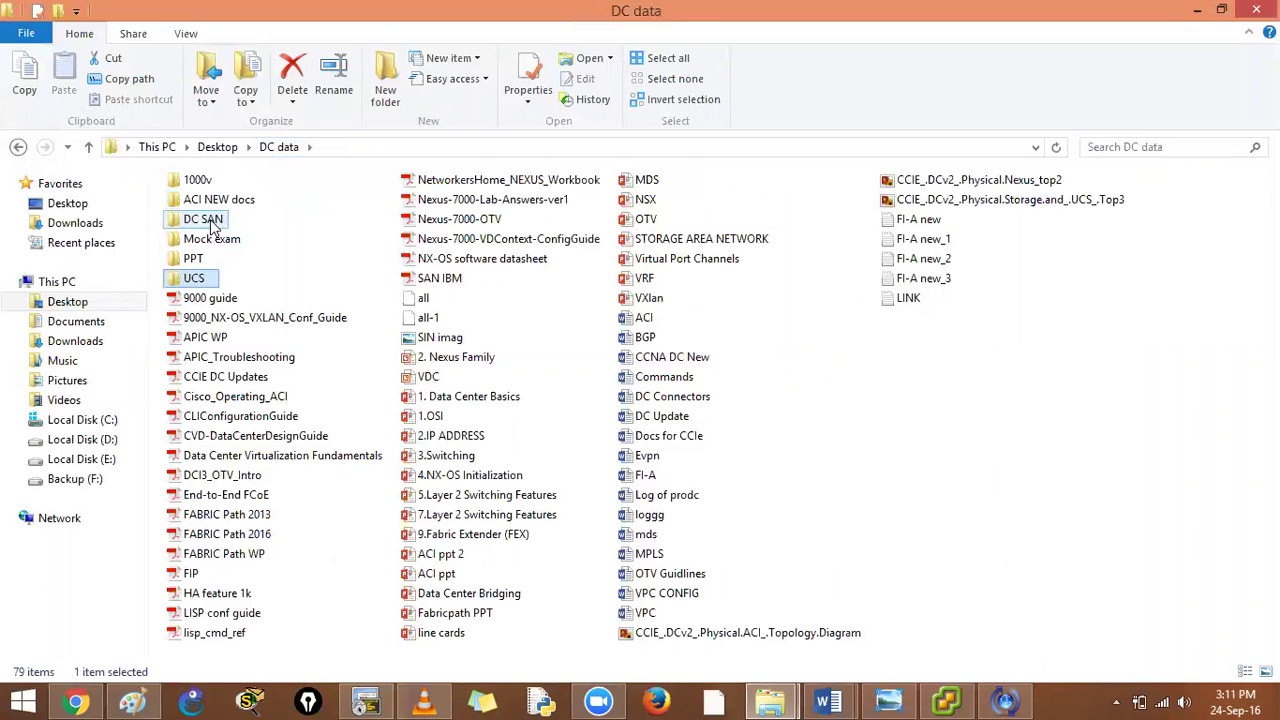
{"action": "double_click", "coordinate": [211, 226]}
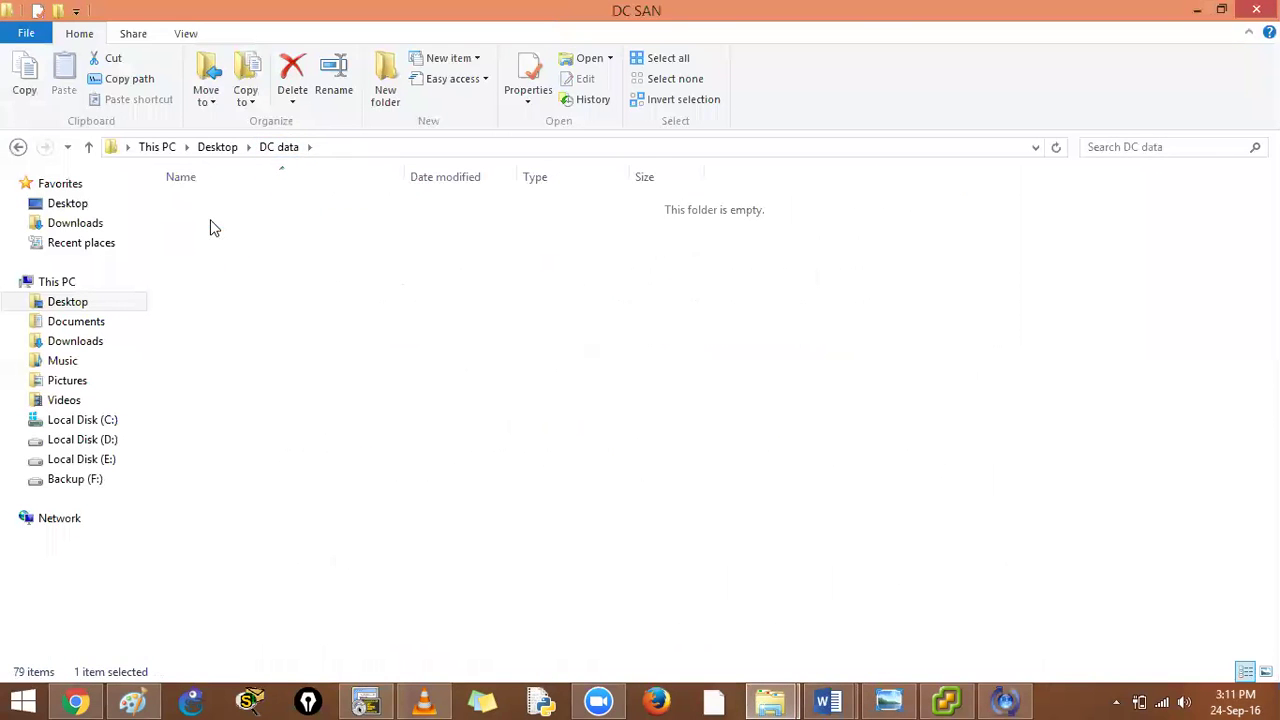
{"action": "left_click", "coordinate": [279, 147]}
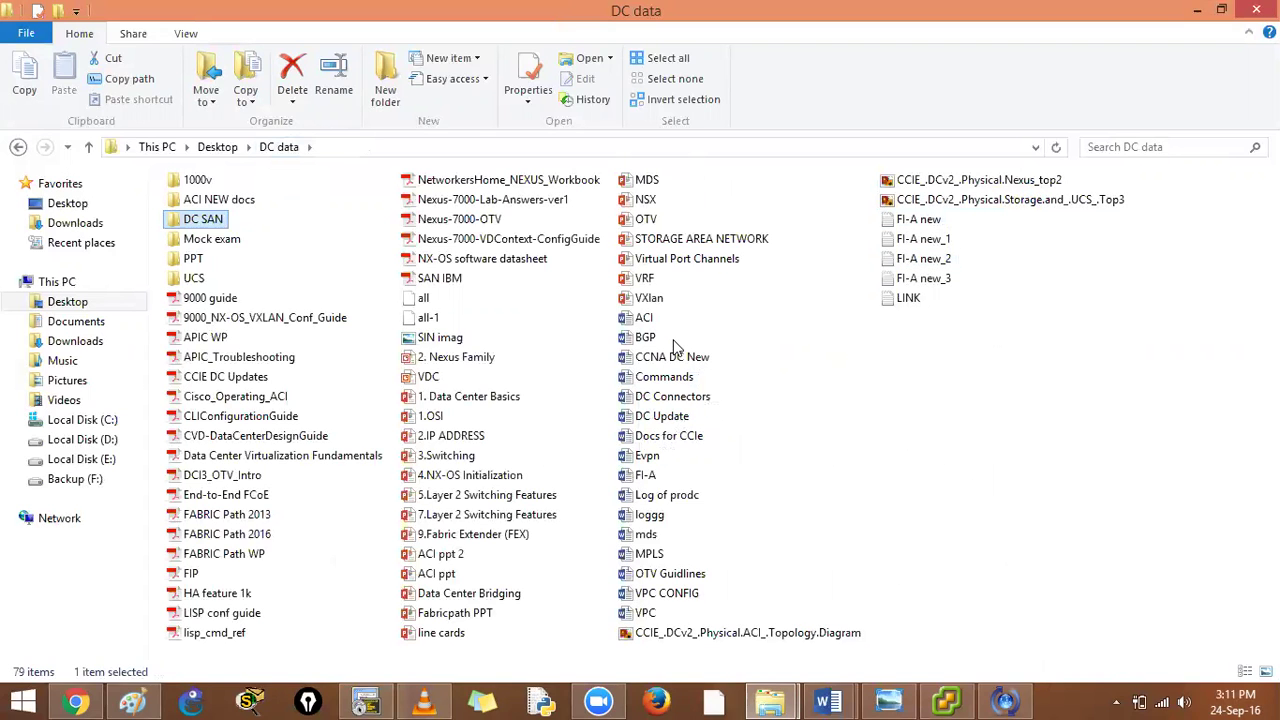
{"action": "double_click", "coordinate": [195, 258]}
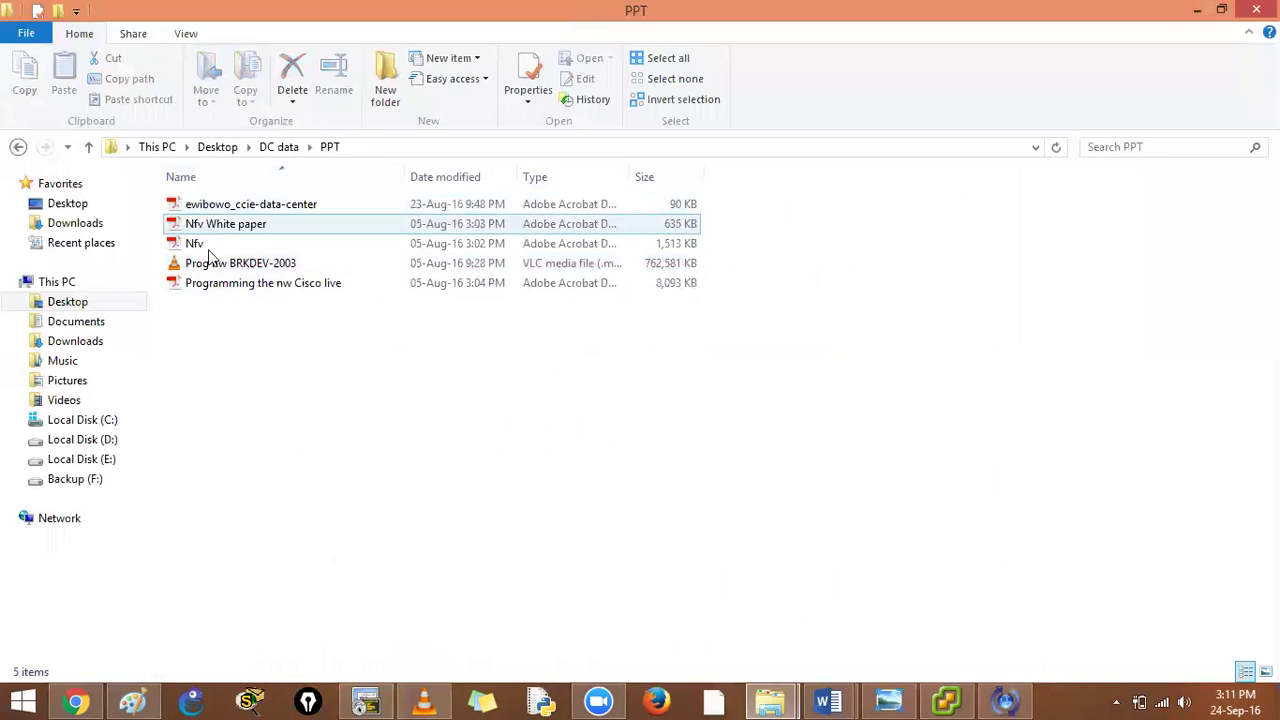
{"action": "left_click", "coordinate": [277, 147]}
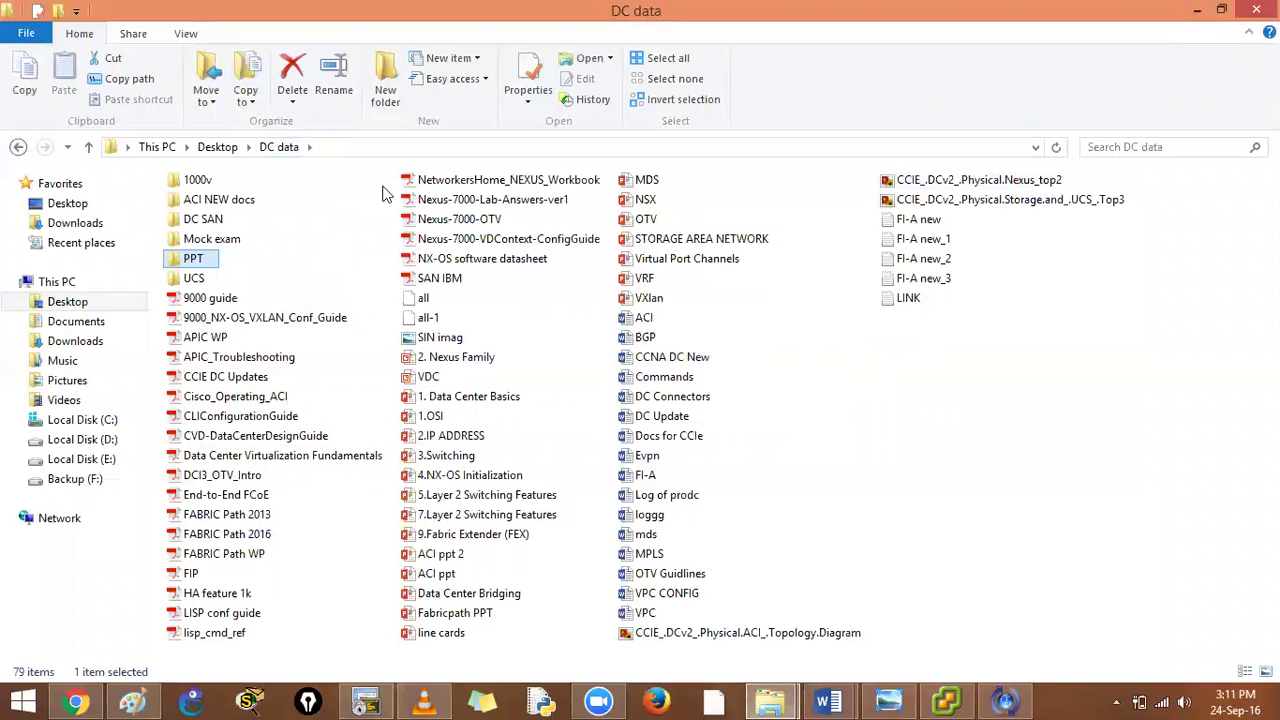
{"action": "double_click", "coordinate": [192, 181]}
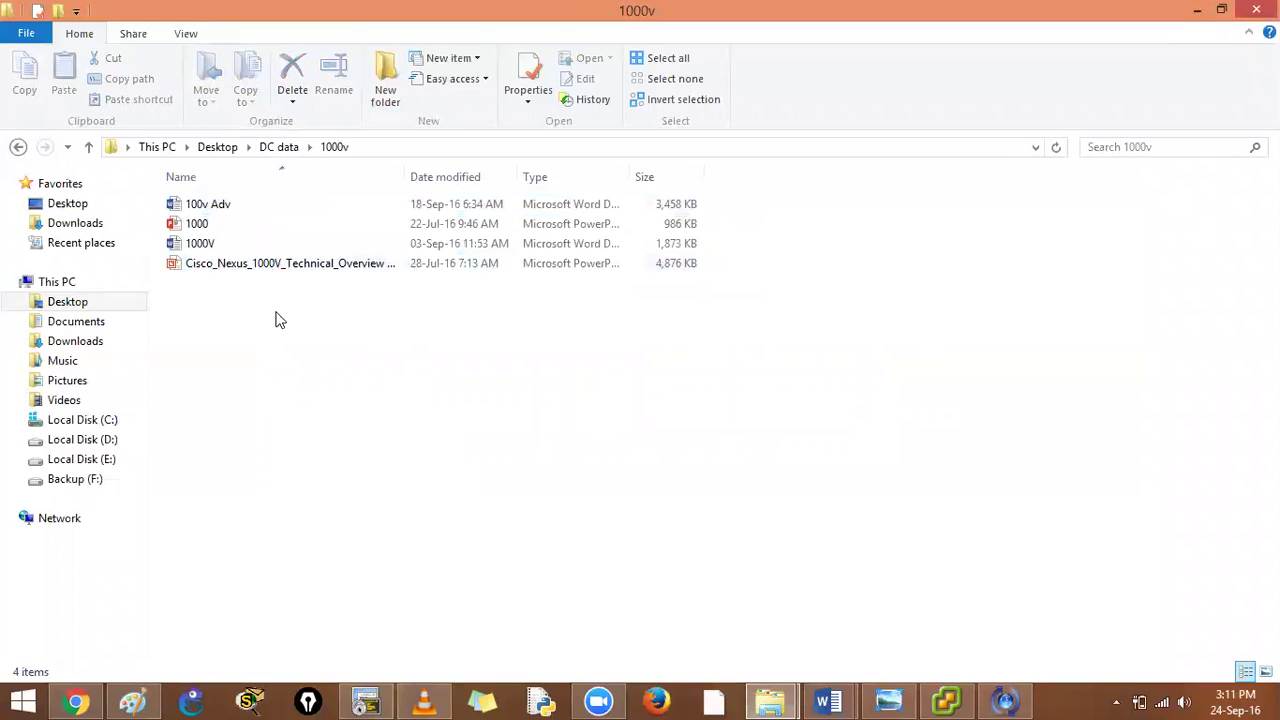
{"action": "left_click", "coordinate": [275, 152]}
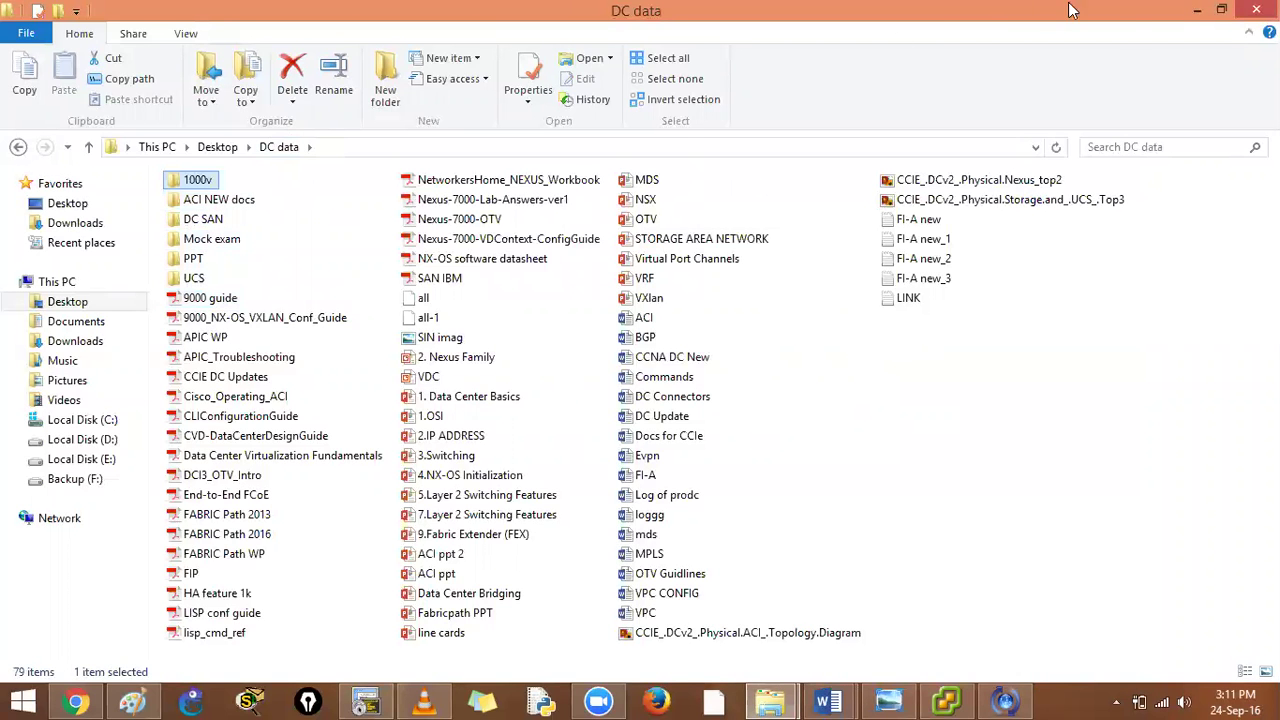
Minimize Explorer, the UCS and CCIE Word documents, and bring the FI-A SecureCRT session forward
{"action": "left_click", "coordinate": [1198, 10]}
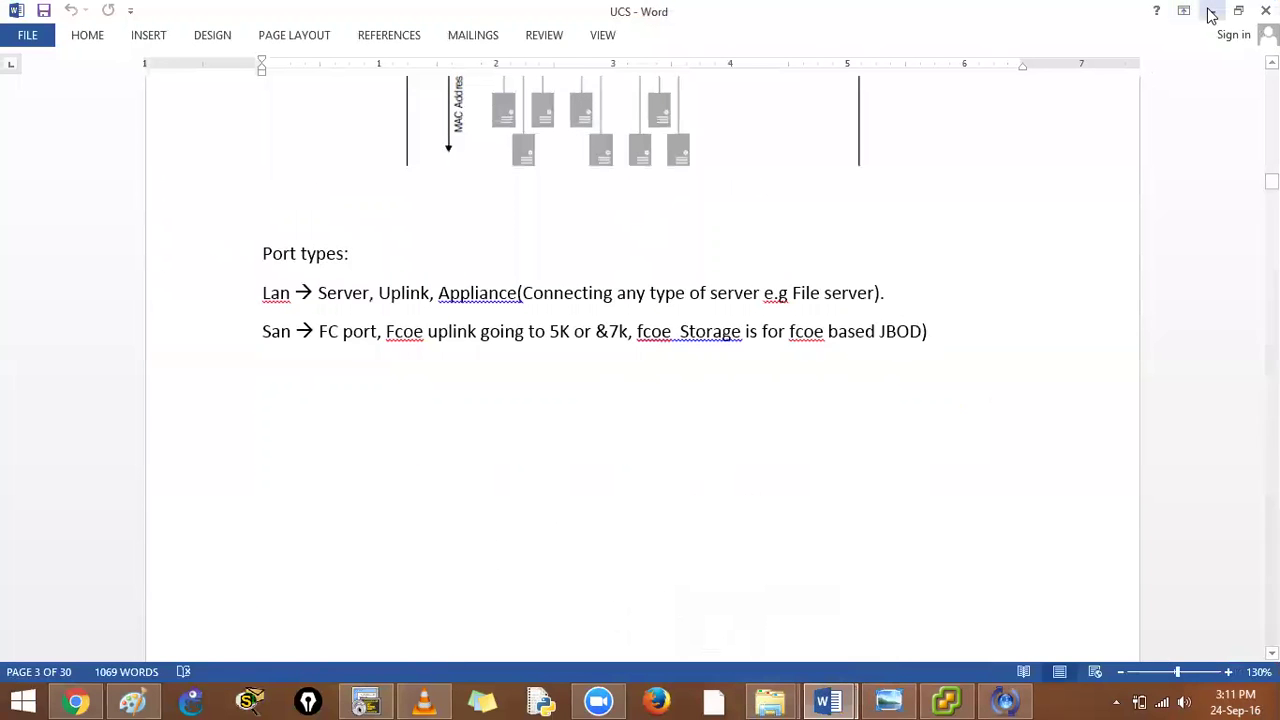
{"action": "left_click", "coordinate": [1210, 11]}
{"action": "left_click", "coordinate": [826, 86]}
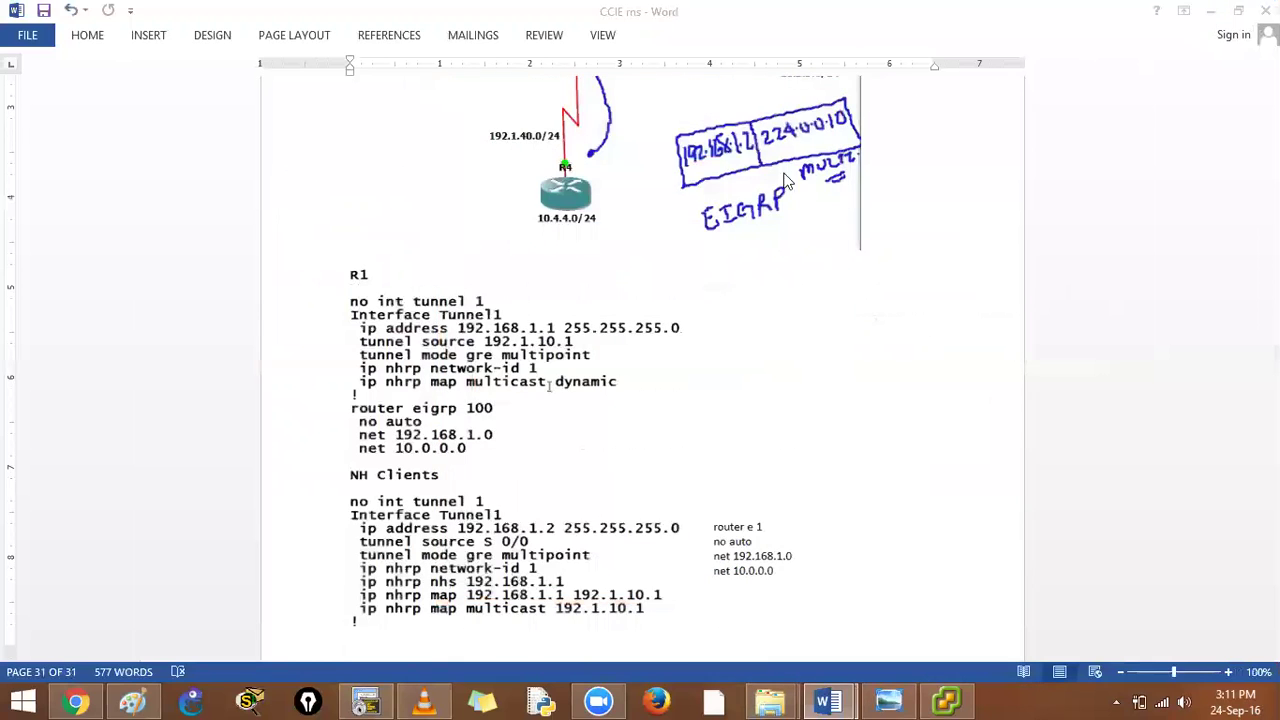
{"action": "left_click", "coordinate": [1210, 11]}
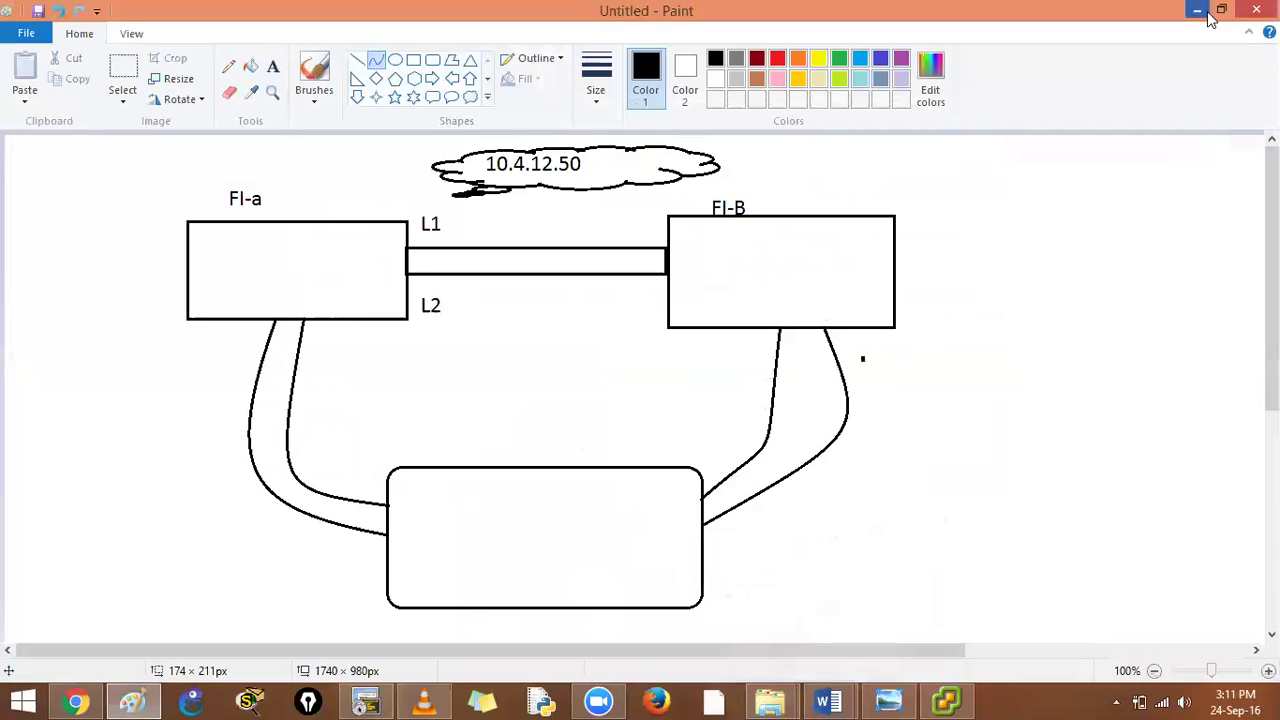
{"action": "mouse_move", "coordinate": [366, 700]}
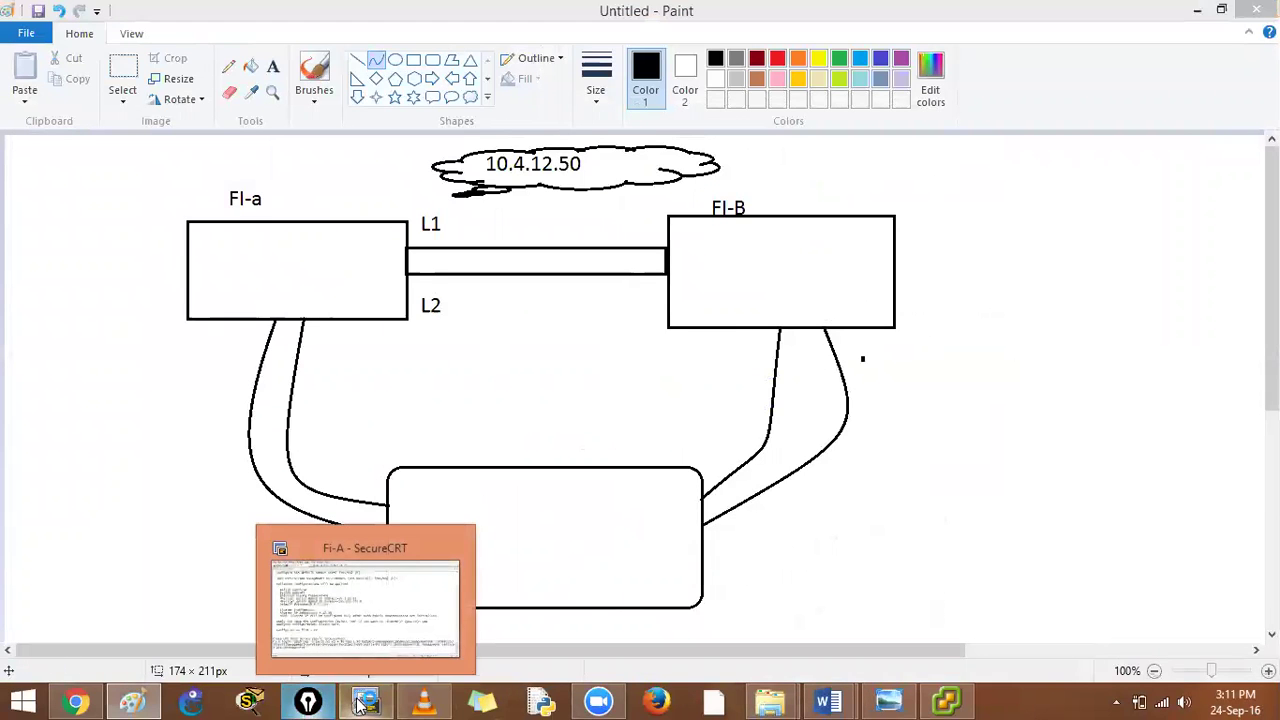
{"action": "left_click", "coordinate": [365, 658]}
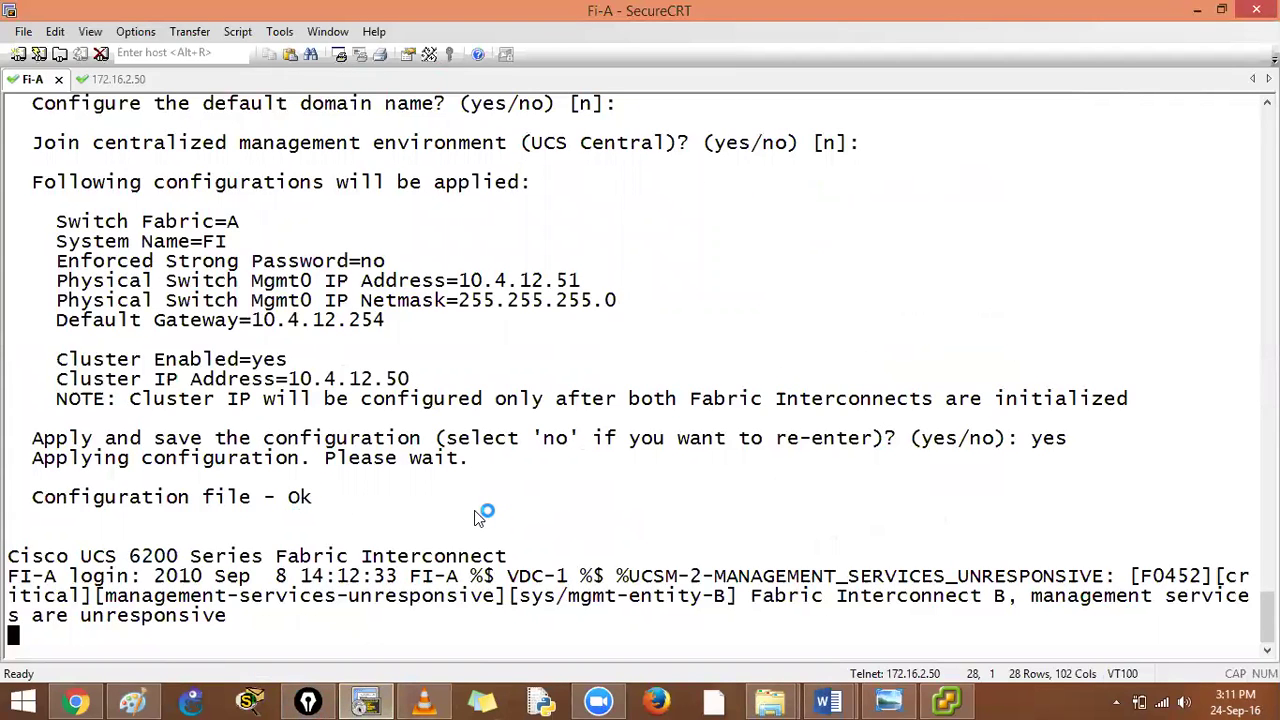
Confirm FI-A's 'Configuration file - Ok' line, then move to the 172.16.2.50 session
{"action": "key", "text": "Return"}
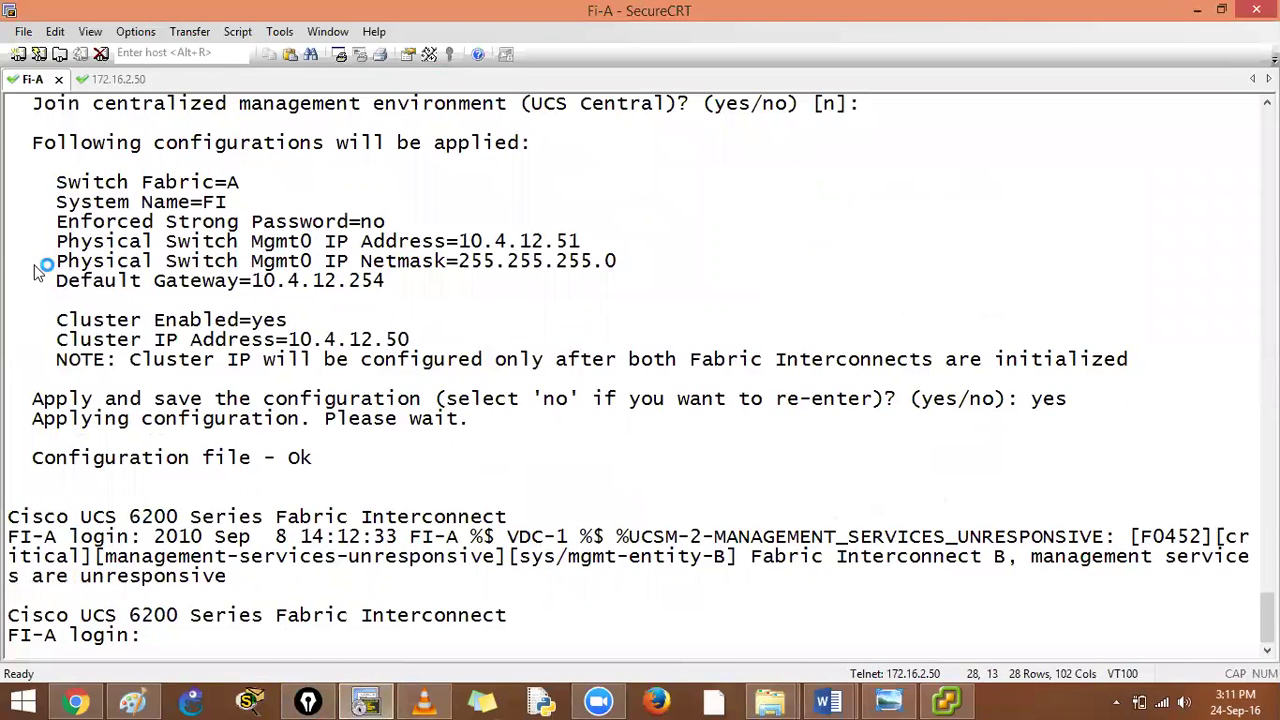
{"action": "left_click_drag", "start_coordinate": [31, 460], "coordinate": [310, 468]}
{"action": "left_click", "coordinate": [117, 84]}
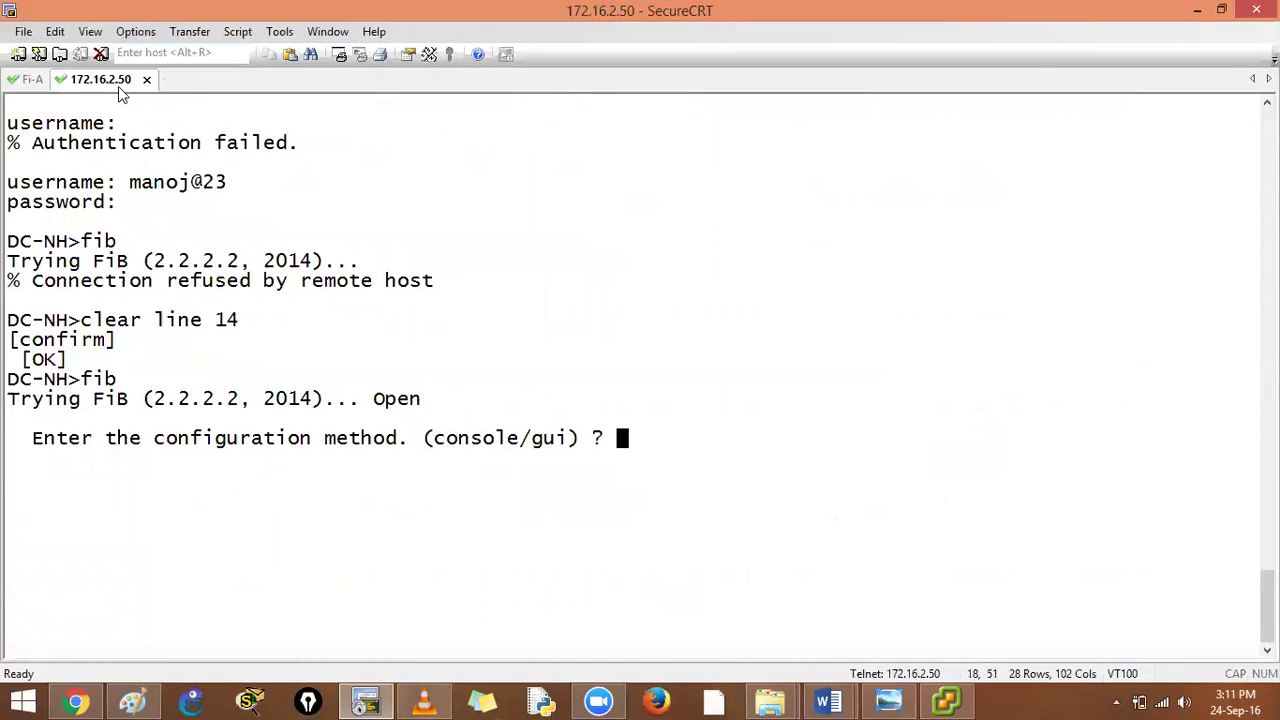
Choose console setup and add FI-B to the cluster with the peer's admin password
{"action": "type", "text": "condole"}
{"action": "key", "text": "Return"}
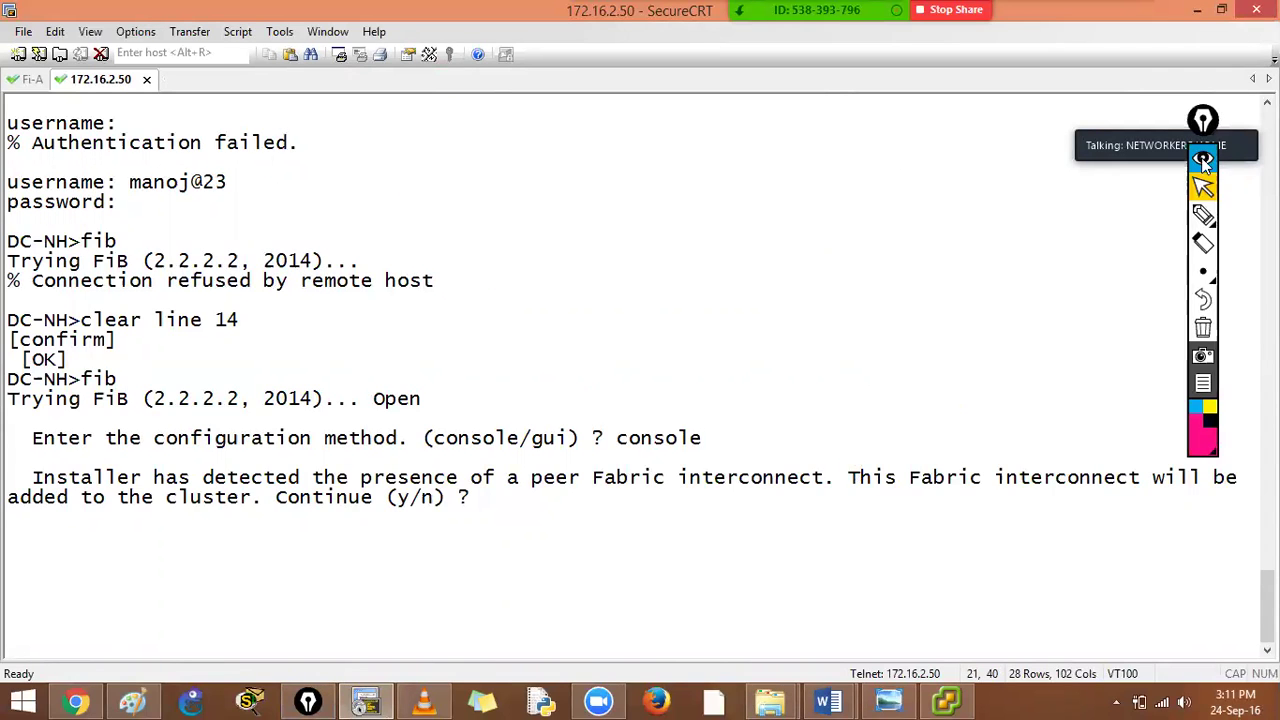
{"action": "left_click", "coordinate": [1202, 152]}
{"action": "left_click", "coordinate": [746, 555]}
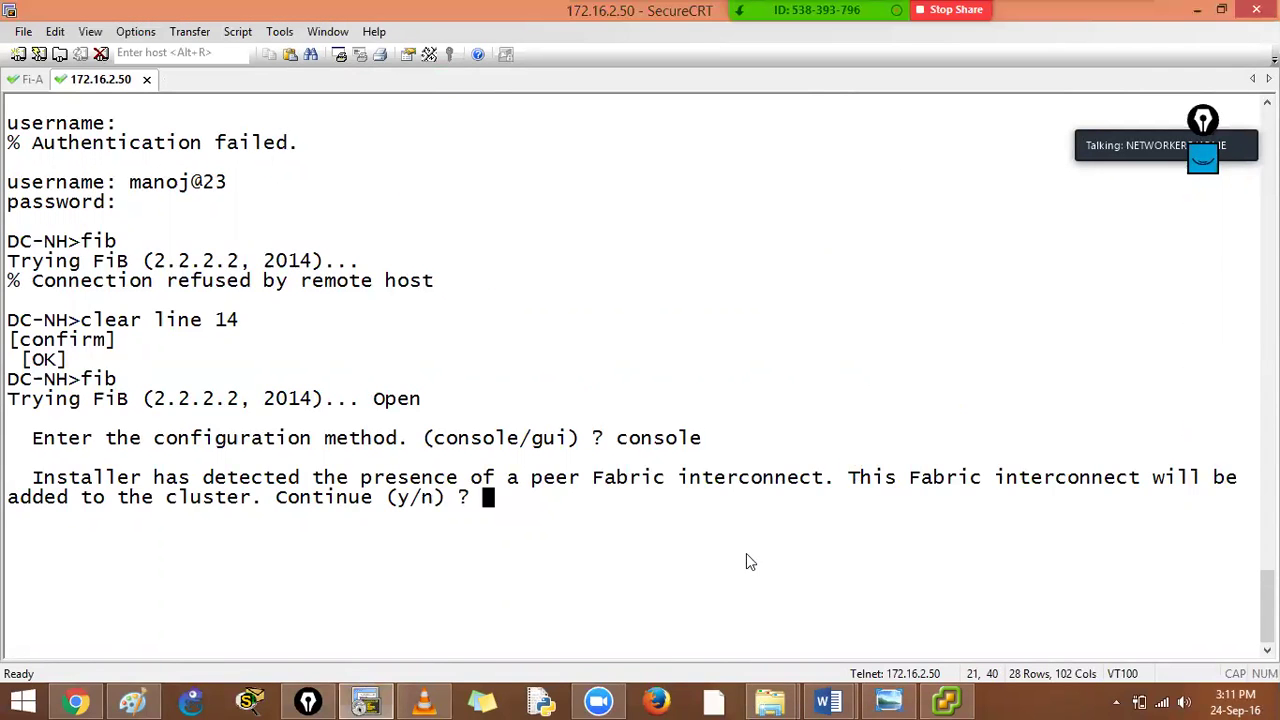
{"action": "type", "text": "y"}
{"action": "key", "text": "Return"}
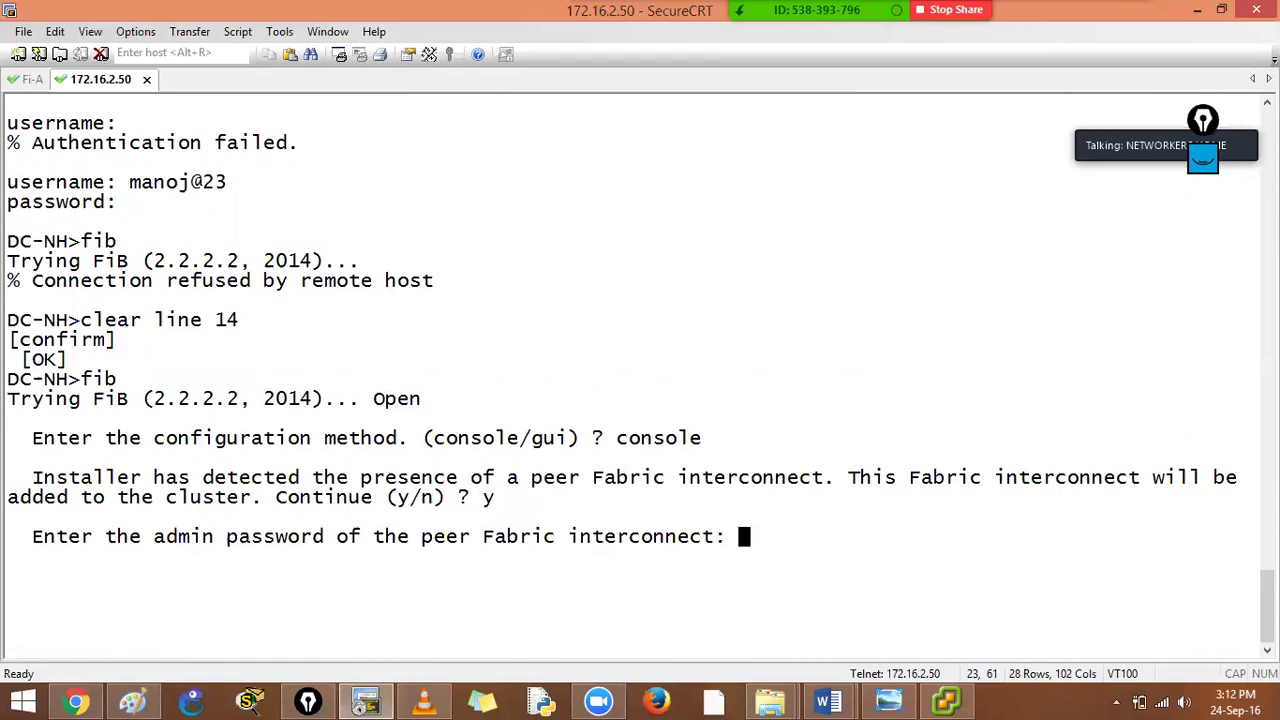
{"action": "key", "text": "Return"}
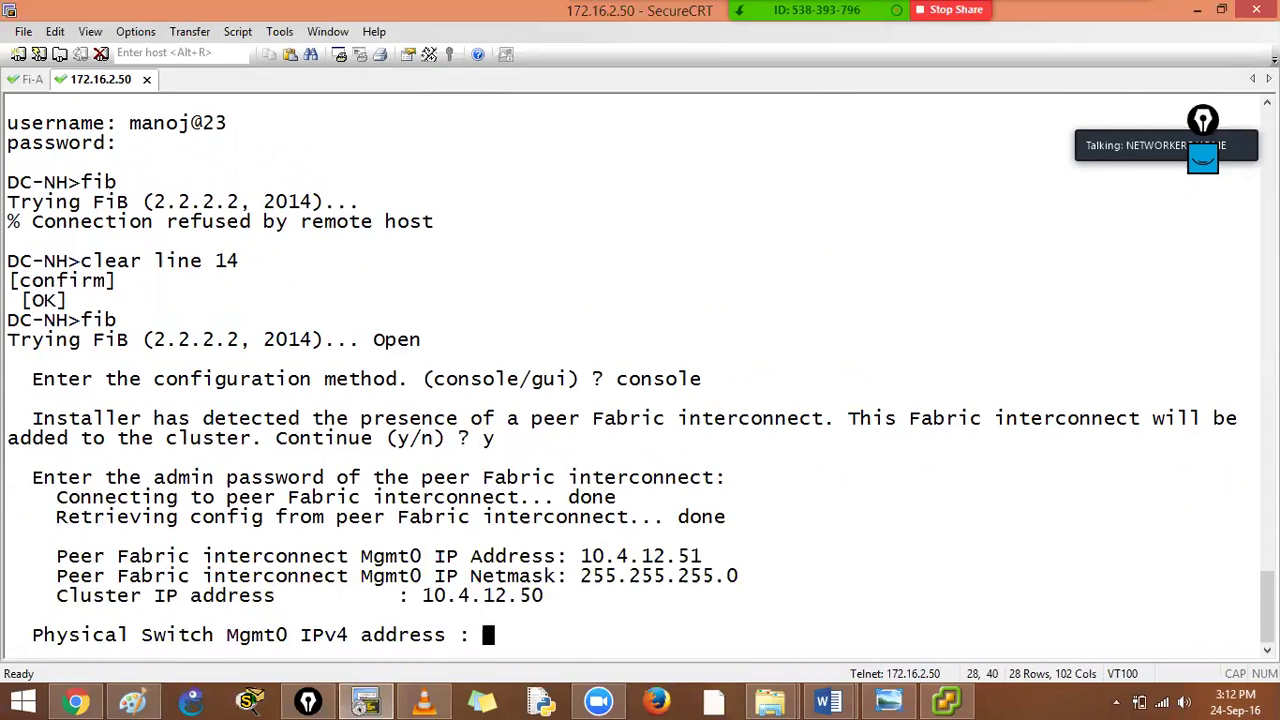
Set FI-B's management IP to 10.4.12.52 after 10.4.12.50 clashes, and apply and save with yes
{"action": "type", "text": "10.4.12.50"}
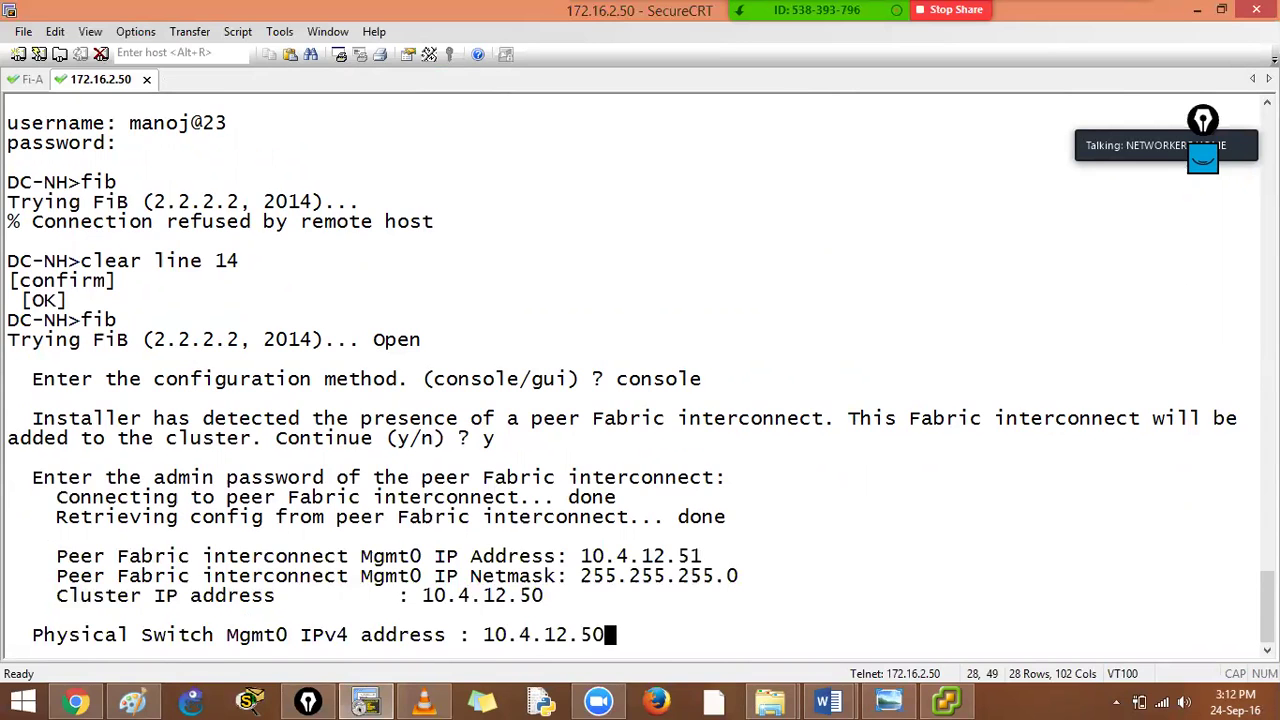
{"action": "key", "text": "Return"}
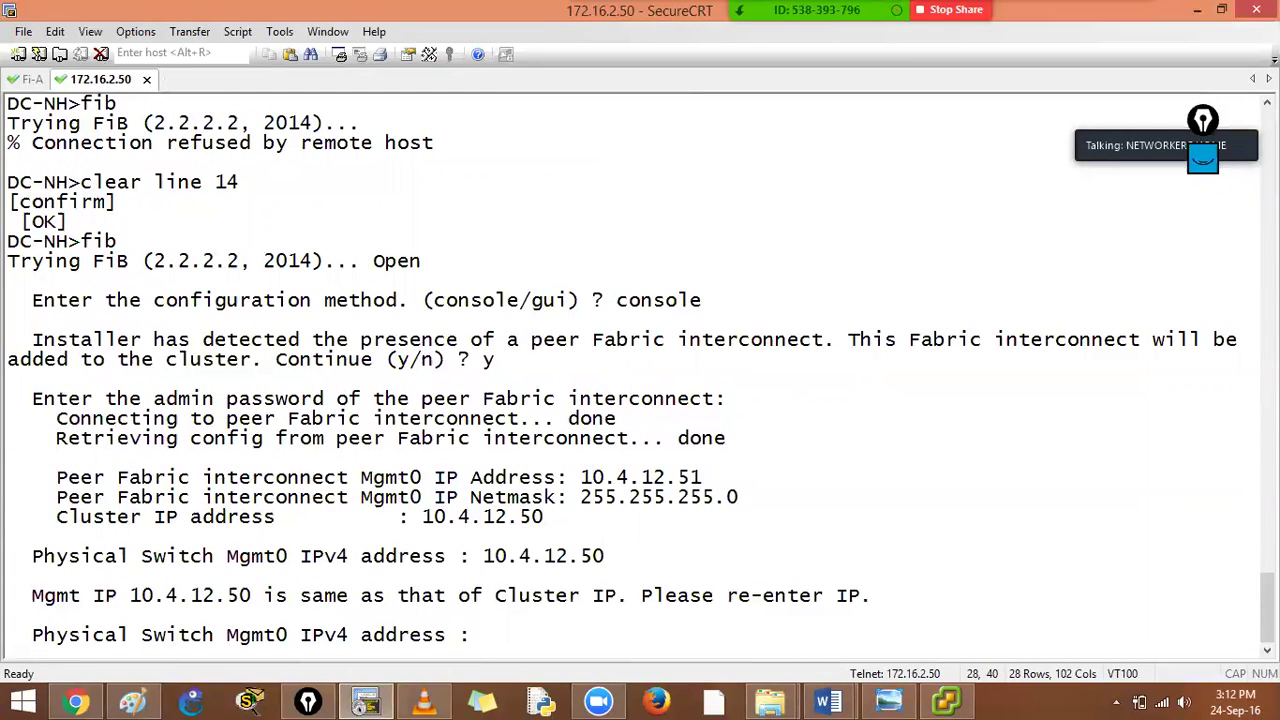
{"action": "type", "text": "10.4.12.52"}
{"action": "key", "text": "Return"}
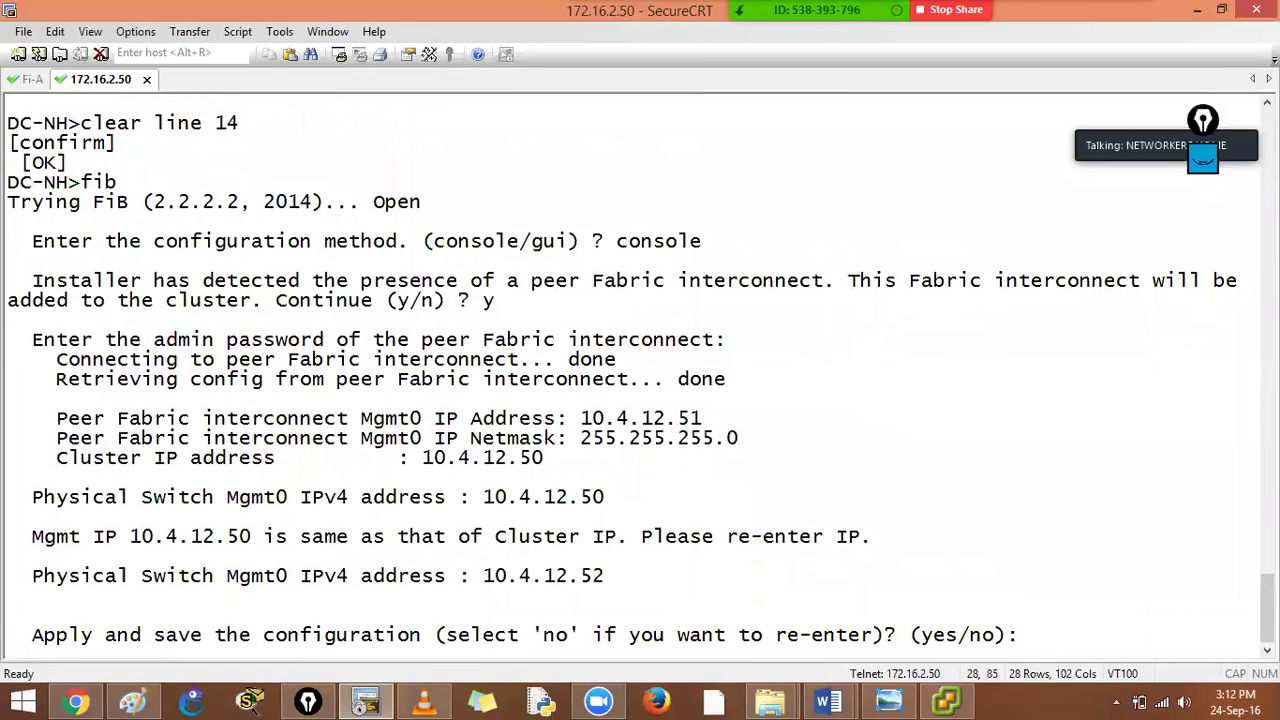
{"action": "type", "text": "yes"}
{"action": "key", "text": "Return"}
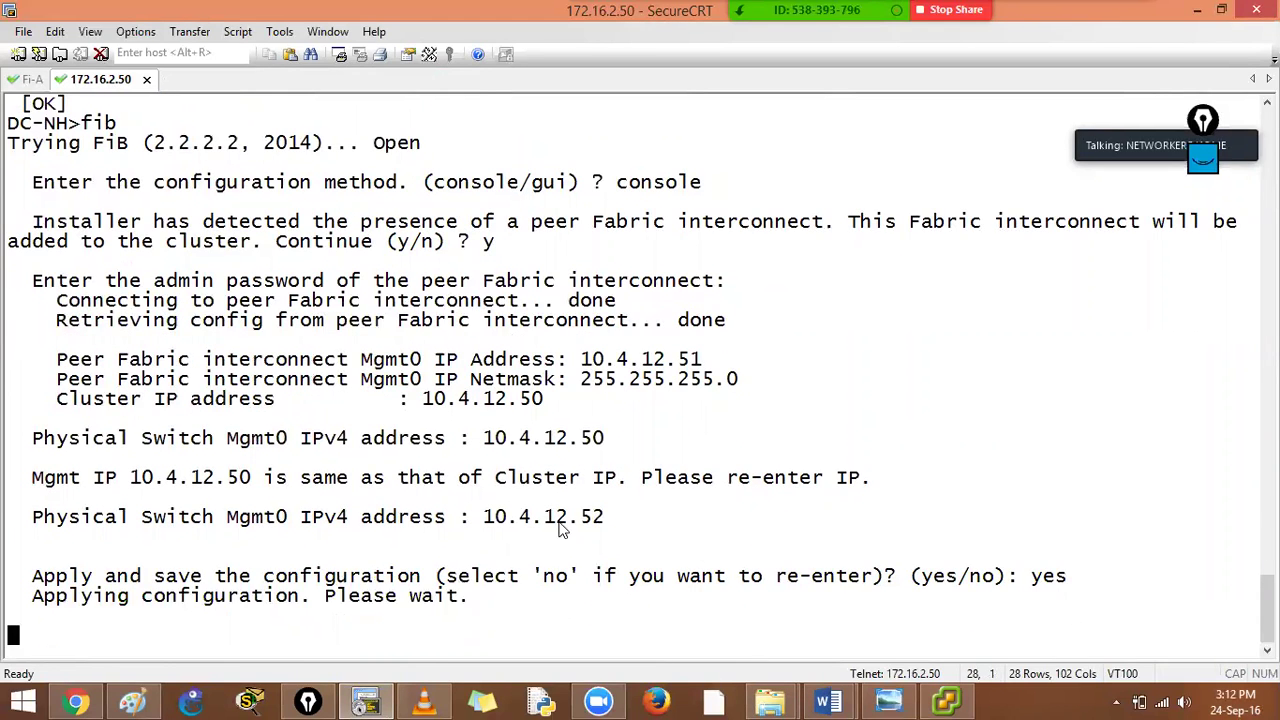
Note the clashing address, then enter admin at the FI-A login prompt
{"action": "left_click_drag", "start_coordinate": [583, 452], "coordinate": [606, 454]}
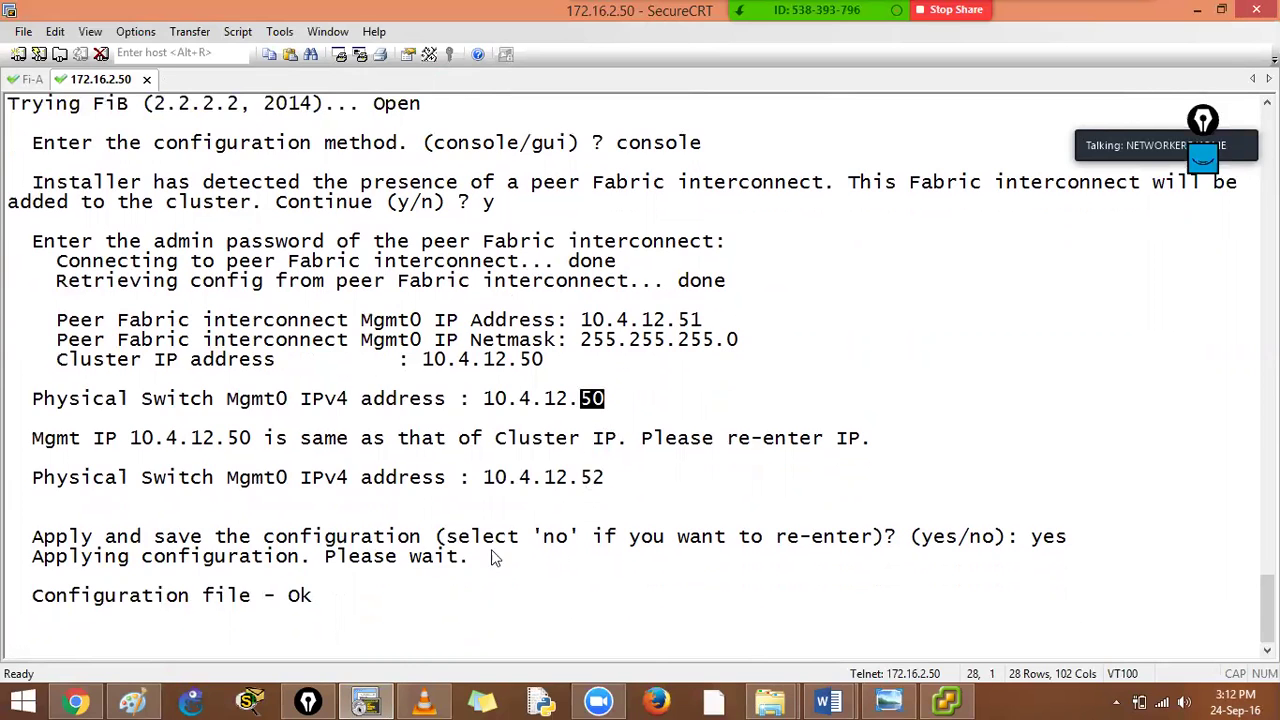
{"action": "left_click", "coordinate": [31, 79]}
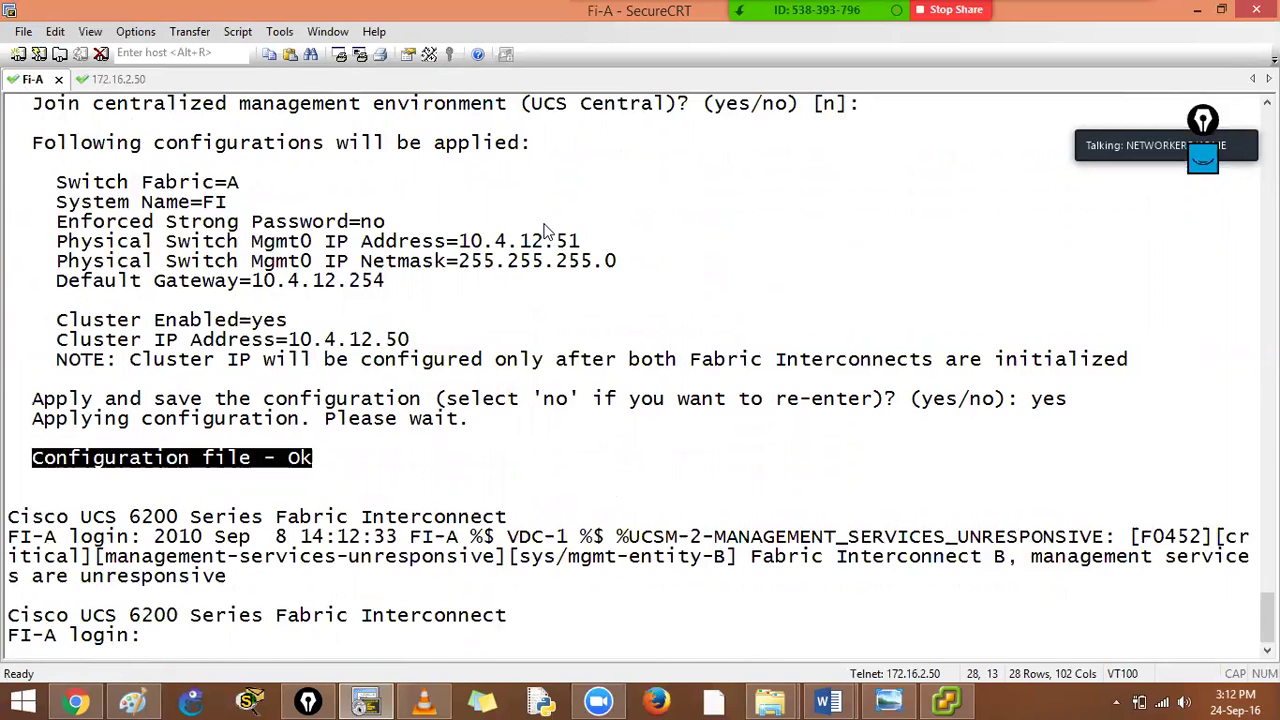
{"action": "type", "text": "admin"}
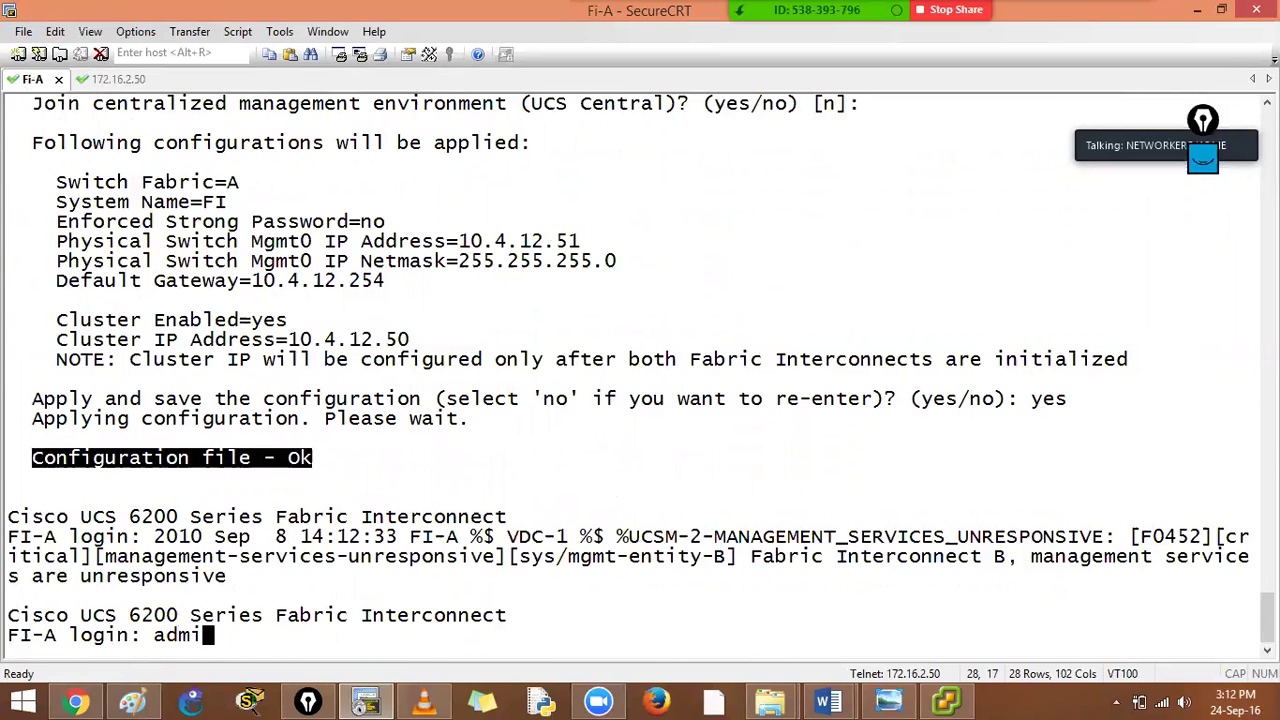
{"action": "key", "text": "Return"}
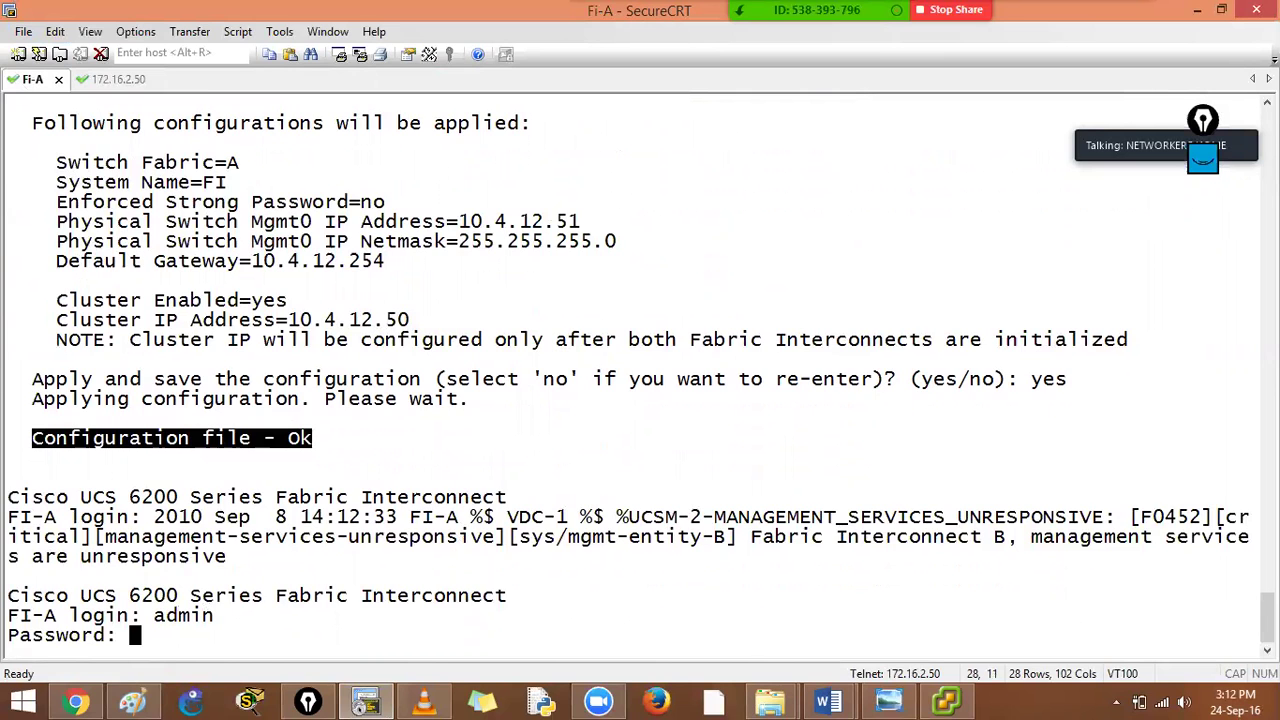
Log in to FI-A and run 'show cluster extended-state' using Tab completion
{"action": "key", "text": "Return"}
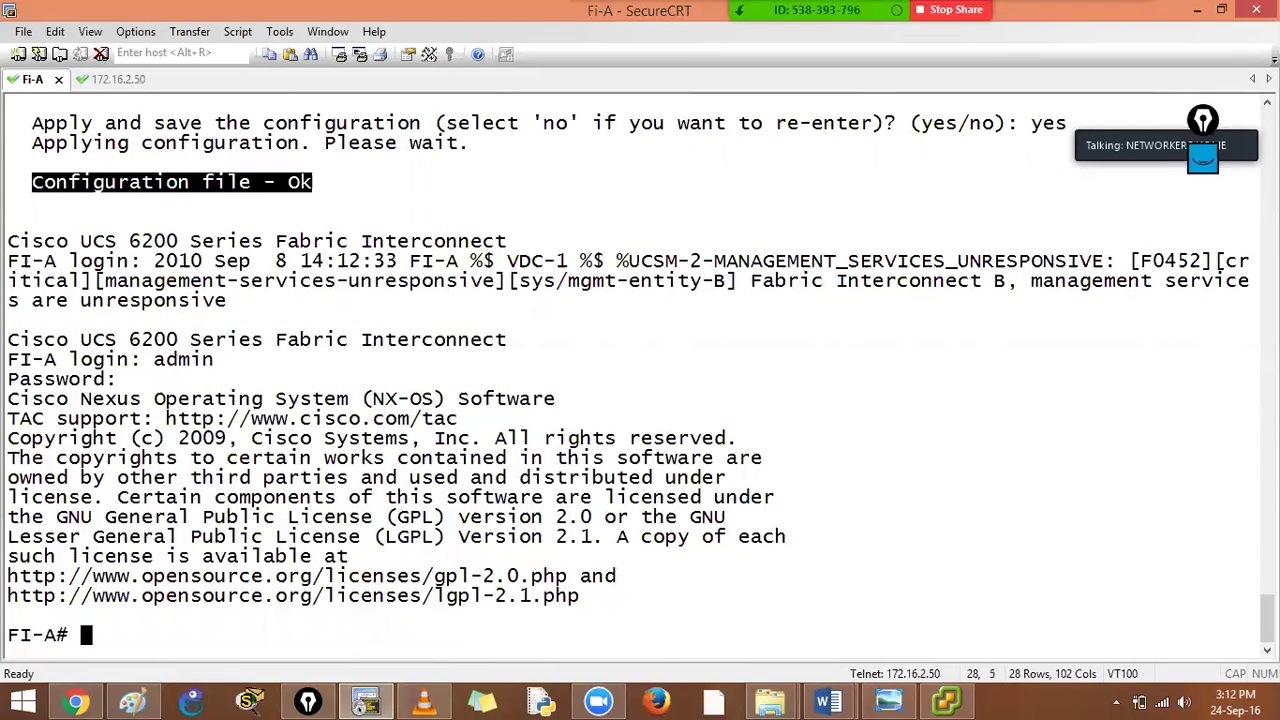
{"action": "type", "text": "show cl"}
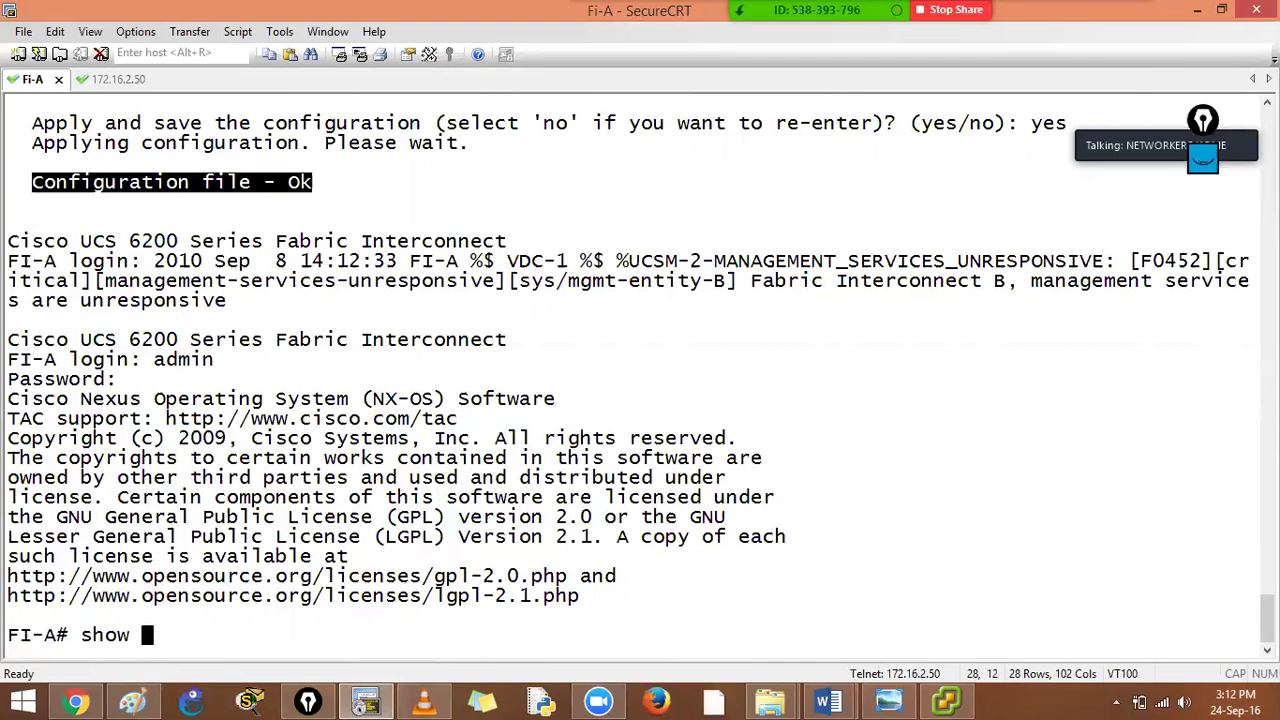
{"action": "key", "text": "Tab"}
{"action": "type", "text": "u"}
{"action": "key", "text": "Tab"}
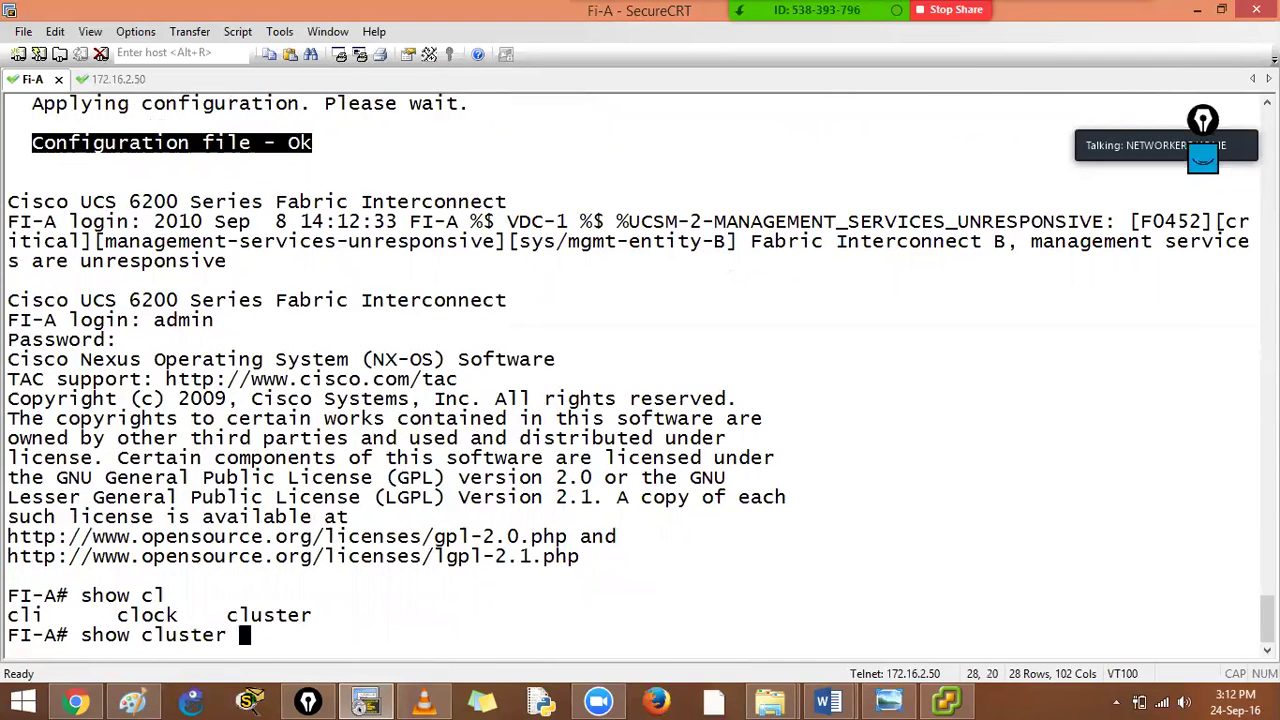
{"action": "type", "text": "extended-s"}
{"action": "key", "text": "Tab"}
{"action": "key", "text": "Return"}
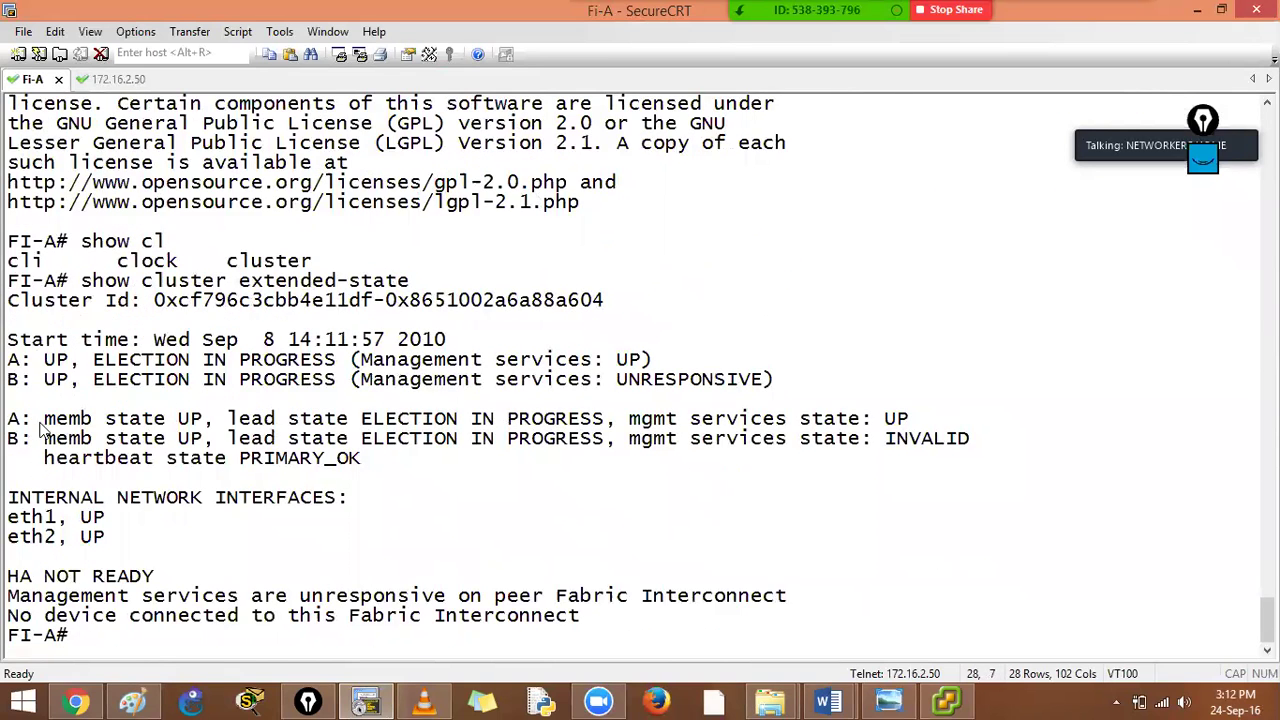
Review the output: A UP, eth1/eth2 UP, B's election in progress with management services INVALID
{"action": "left_click_drag", "start_coordinate": [34, 420], "coordinate": [205, 425]}
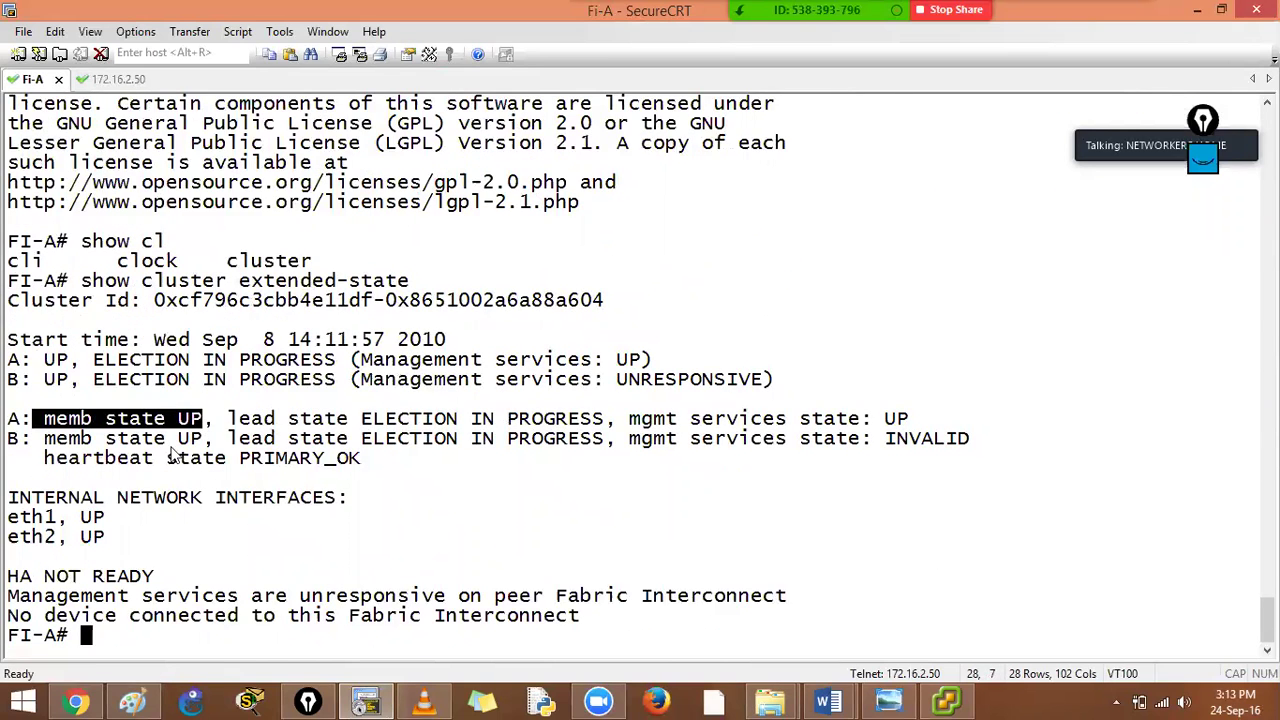
{"action": "left_click_drag", "start_coordinate": [44, 440], "coordinate": [451, 480]}
{"action": "left_click", "coordinate": [210, 553]}
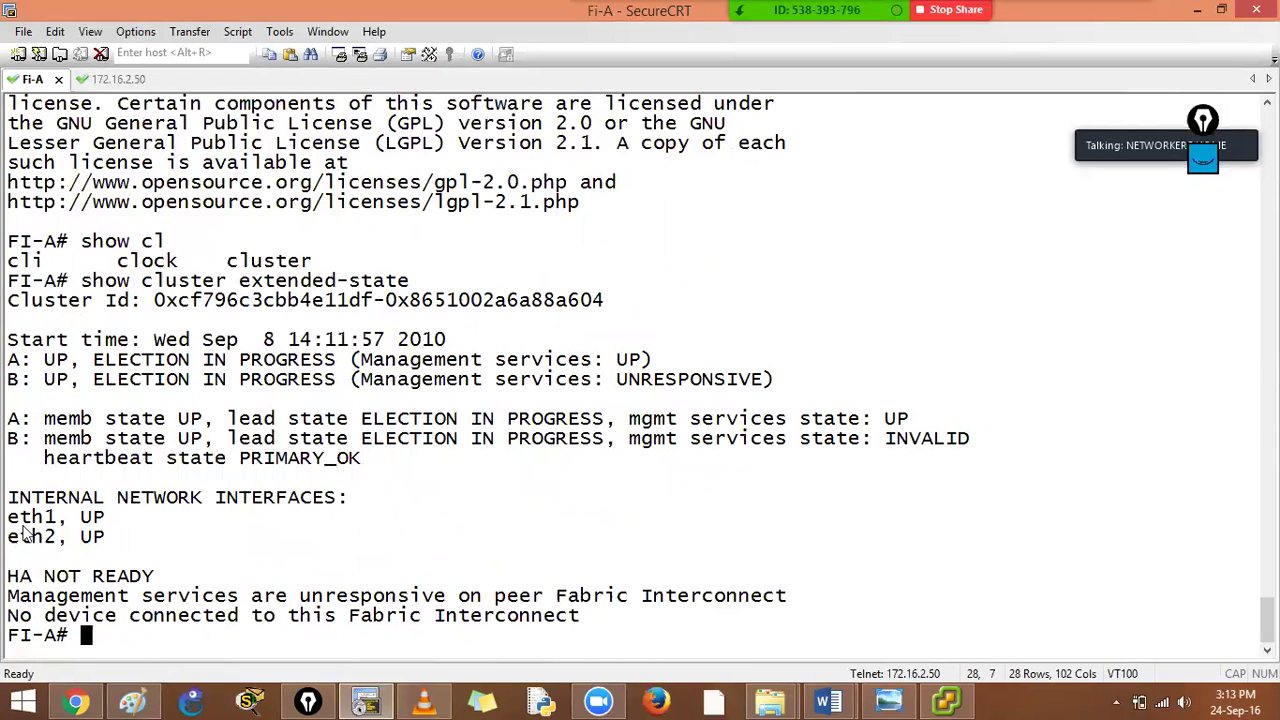
{"action": "left_click_drag", "start_coordinate": [97, 518], "coordinate": [14, 522]}
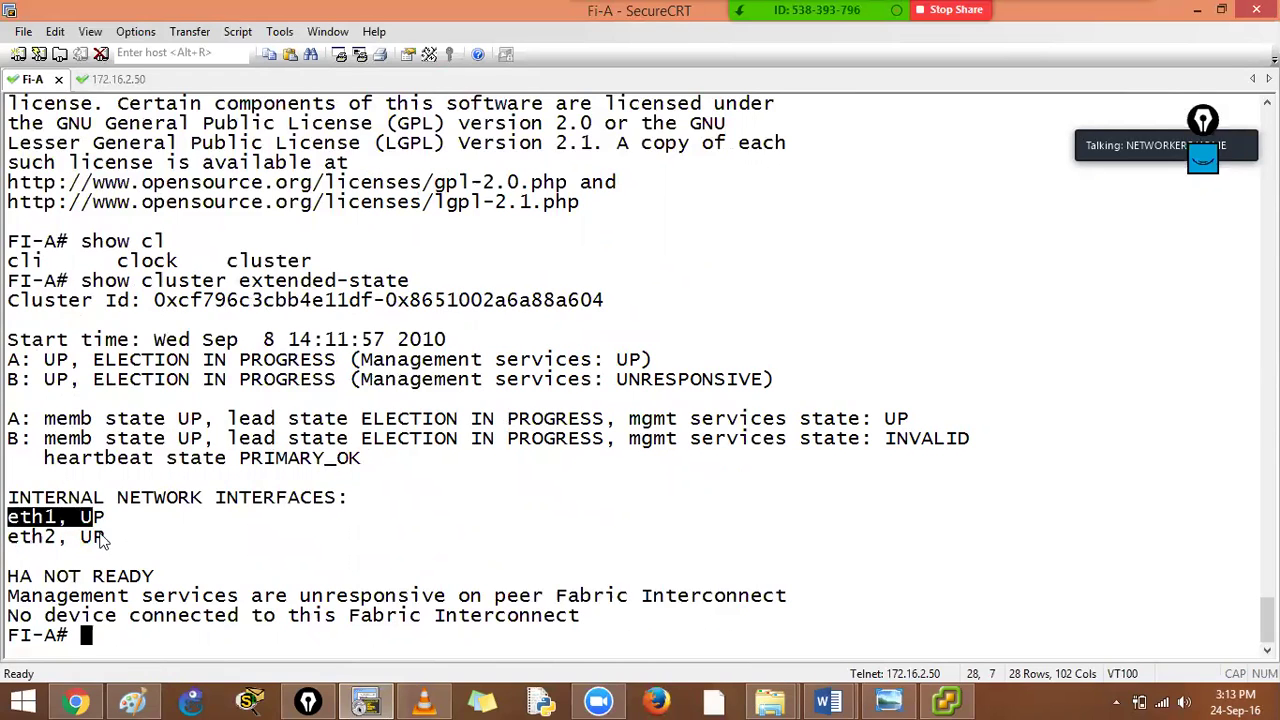
{"action": "left_click_drag", "start_coordinate": [104, 537], "coordinate": [20, 538]}
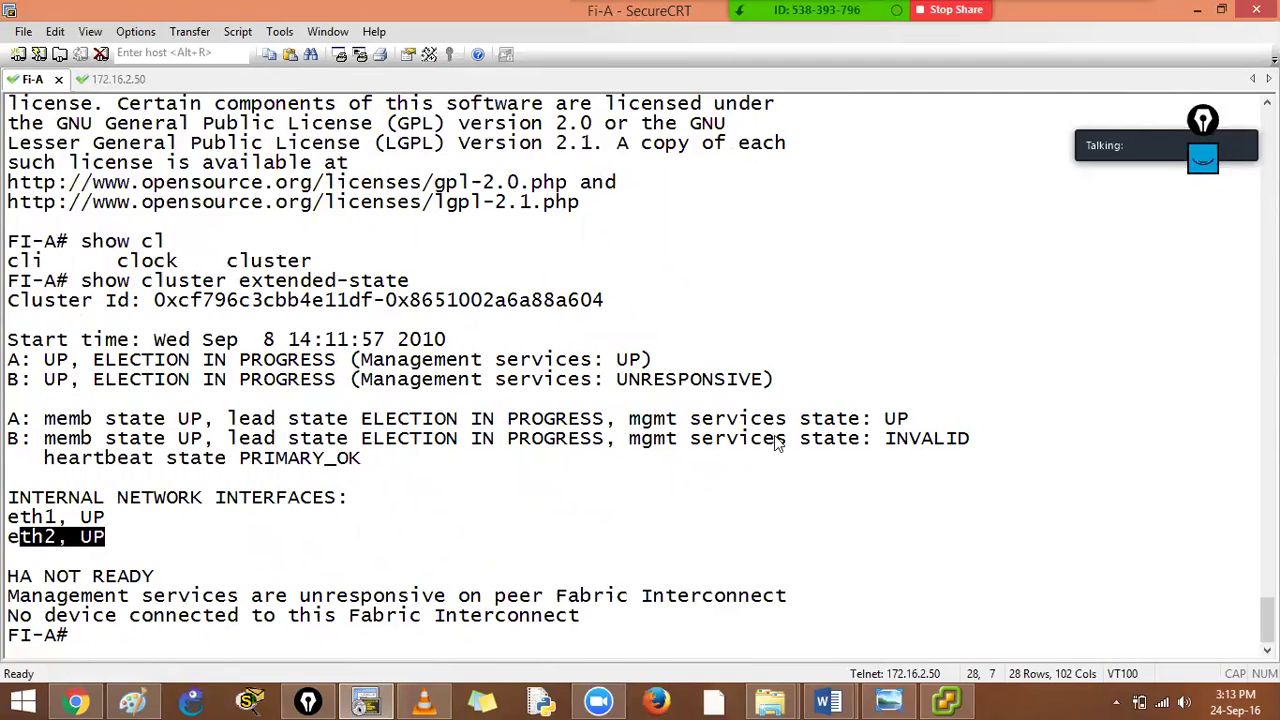
{"action": "left_click_drag", "start_coordinate": [886, 440], "coordinate": [975, 440]}
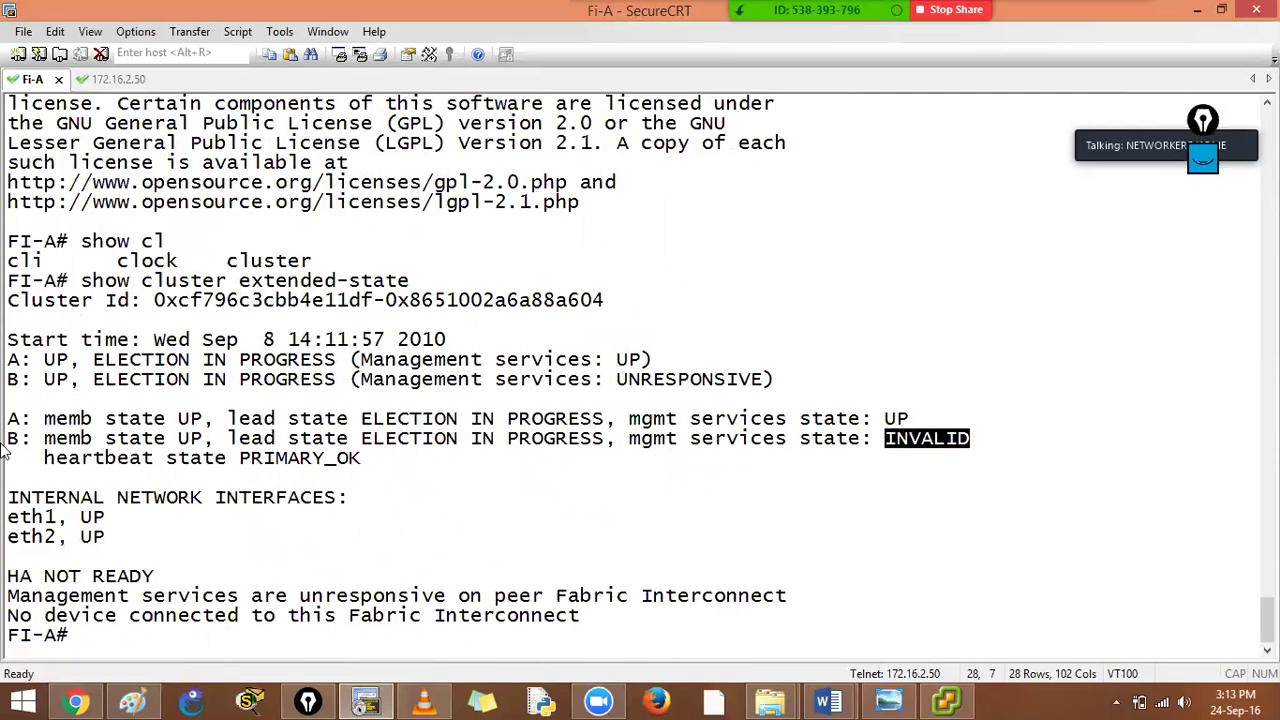
{"action": "left_click_drag", "start_coordinate": [228, 440], "coordinate": [677, 440]}
{"action": "triple_click", "coordinate": [533, 497]}
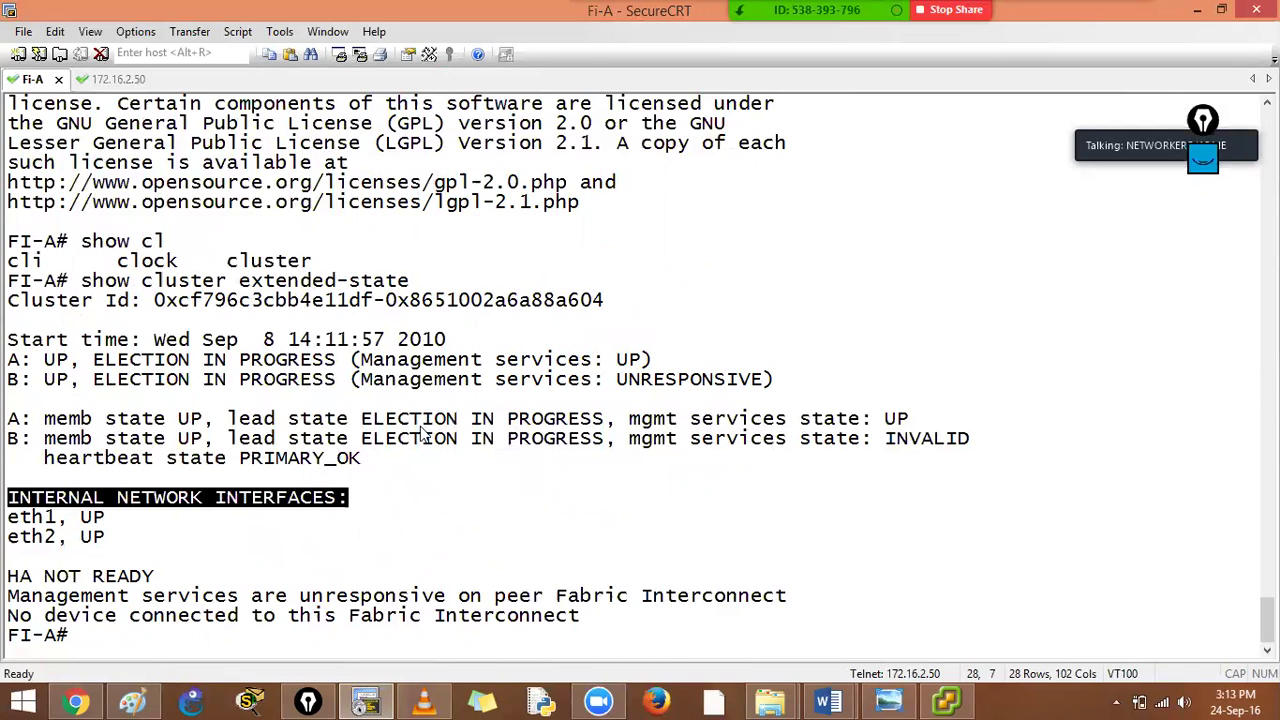
{"action": "left_click_drag", "start_coordinate": [422, 440], "coordinate": [628, 440]}
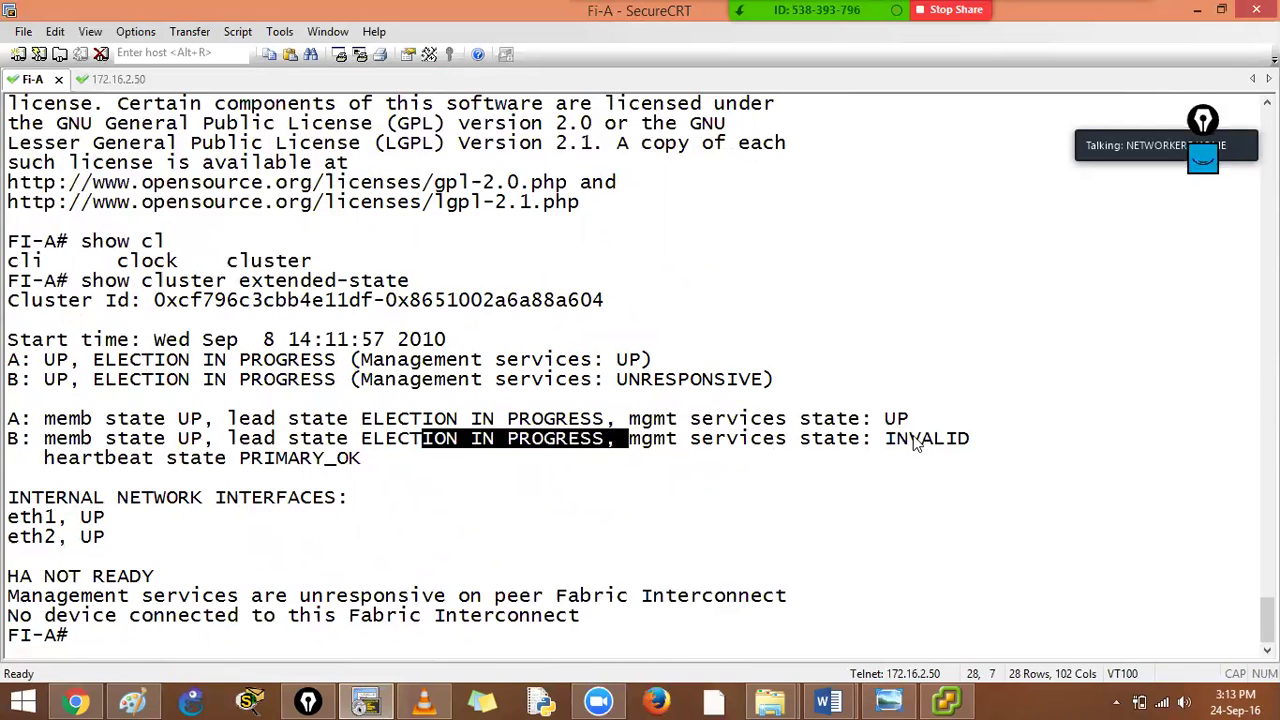
{"action": "left_click_drag", "start_coordinate": [886, 440], "coordinate": [1042, 463]}
{"action": "left_click", "coordinate": [711, 551]}
Rerun the cluster state check and confirm B's management services are now UP
{"action": "key", "text": "Up"}
{"action": "key", "text": "Return"}
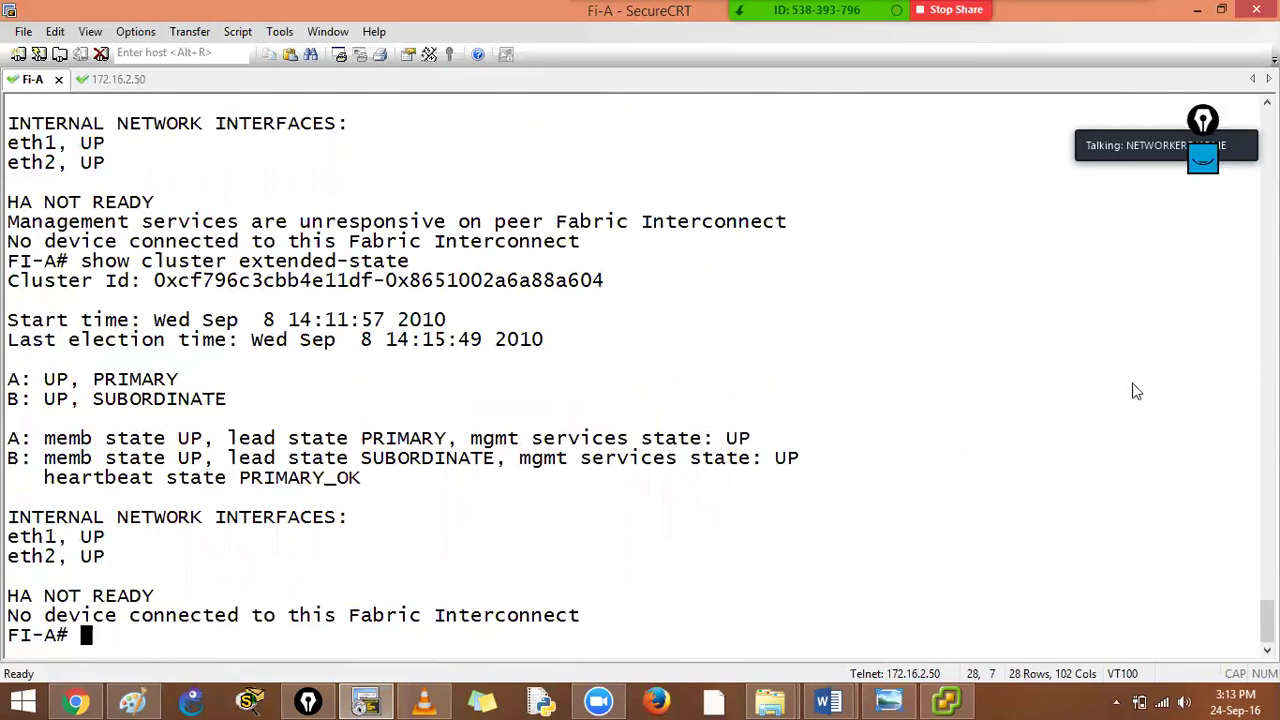
{"action": "double_click", "coordinate": [785, 457]}
{"action": "scroll", "coordinate": [835, 473], "scroll_direction": "up", "scroll_amount": 5}
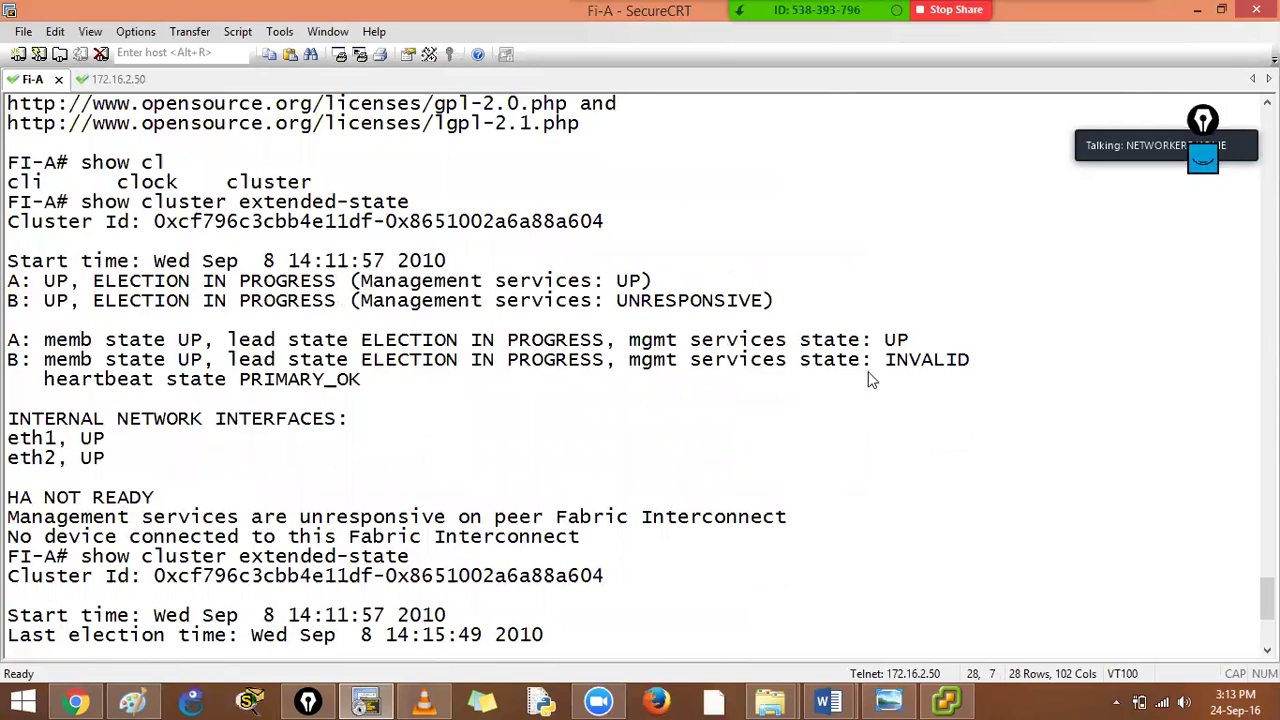
{"action": "left_click_drag", "start_coordinate": [884, 359], "coordinate": [970, 360]}
{"action": "scroll", "coordinate": [875, 458], "scroll_direction": "down", "scroll_amount": 5}
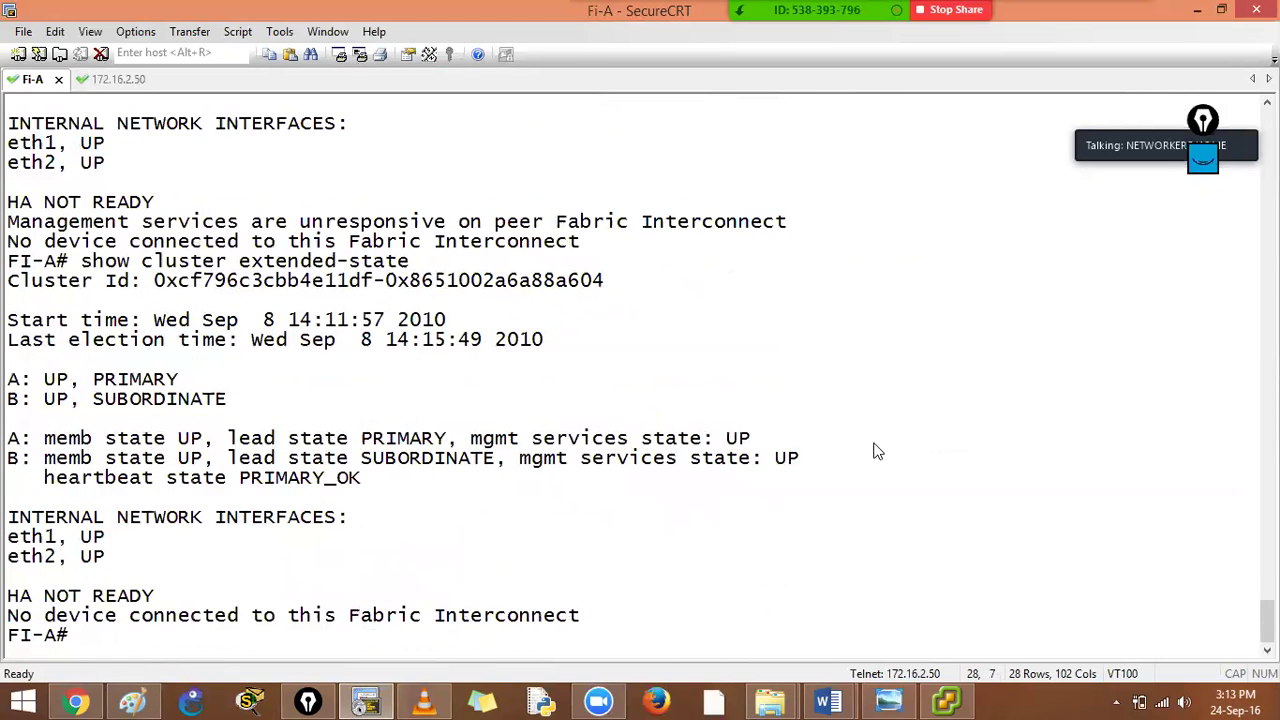
{"action": "double_click", "coordinate": [785, 457]}
{"action": "left_click", "coordinate": [763, 546]}
Log in to the ESXi host in vSphere Client as root with the account password
{"action": "left_click", "coordinate": [948, 701]}
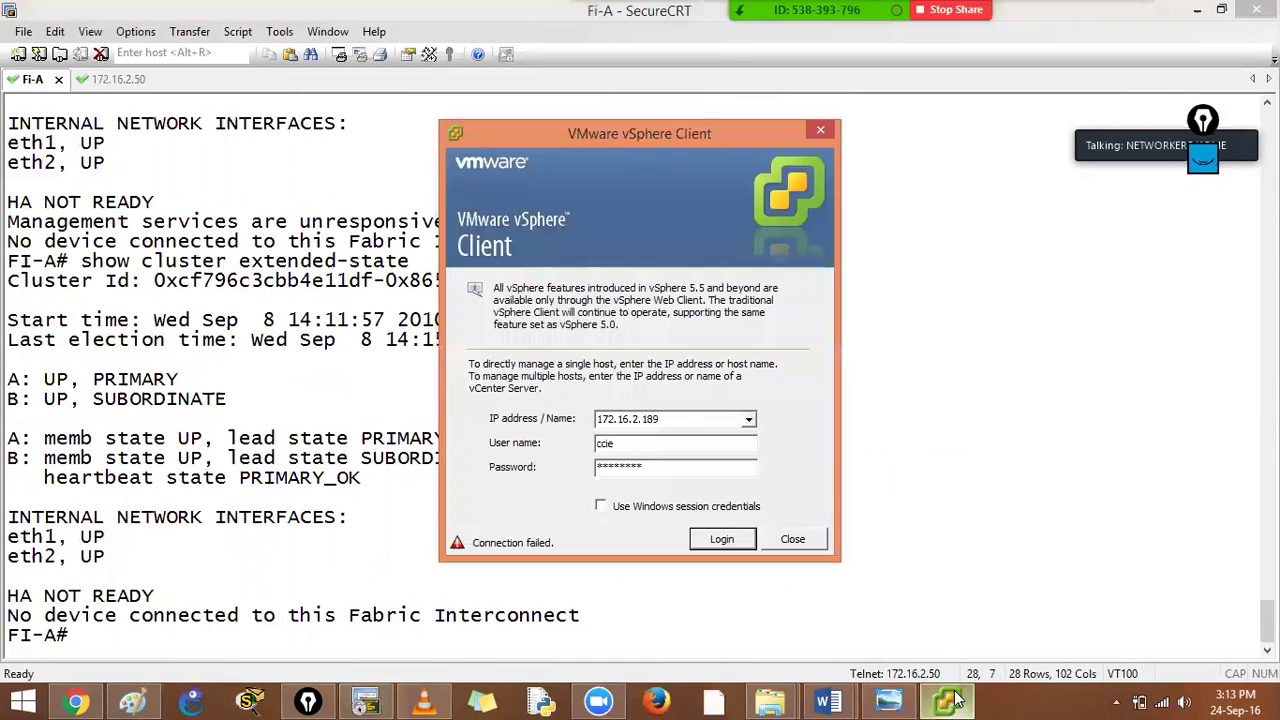
{"action": "left_click", "coordinate": [680, 466]}
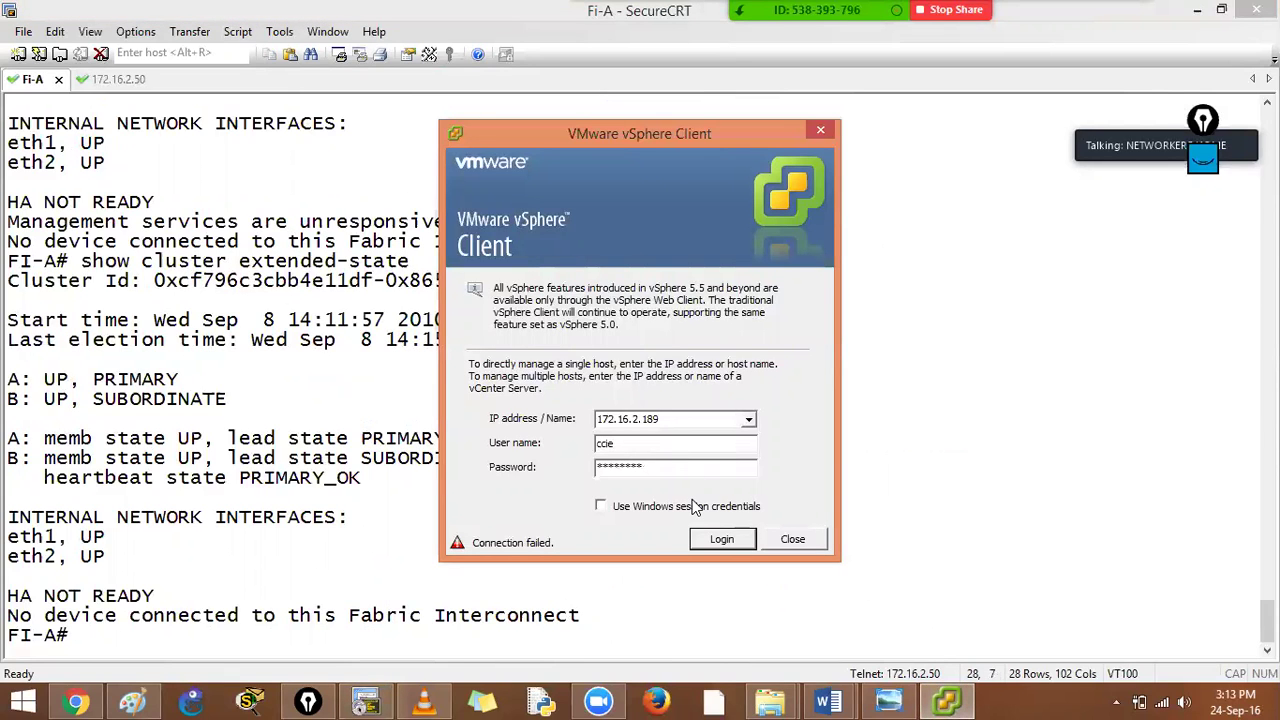
{"action": "key", "text": "BackSpace"}
{"action": "key", "text": "BackSpace"}
{"action": "key", "text": "BackSpace"}
{"action": "key", "text": "BackSpace"}
{"action": "key", "text": "BackSpace"}
{"action": "key", "text": "BackSpace"}
{"action": "key", "text": "BackSpace"}
{"action": "type", "text": "******"}
{"action": "key", "text": "shift+Tab"}
{"action": "type", "text": "root"}
{"action": "key", "text": "Return"}
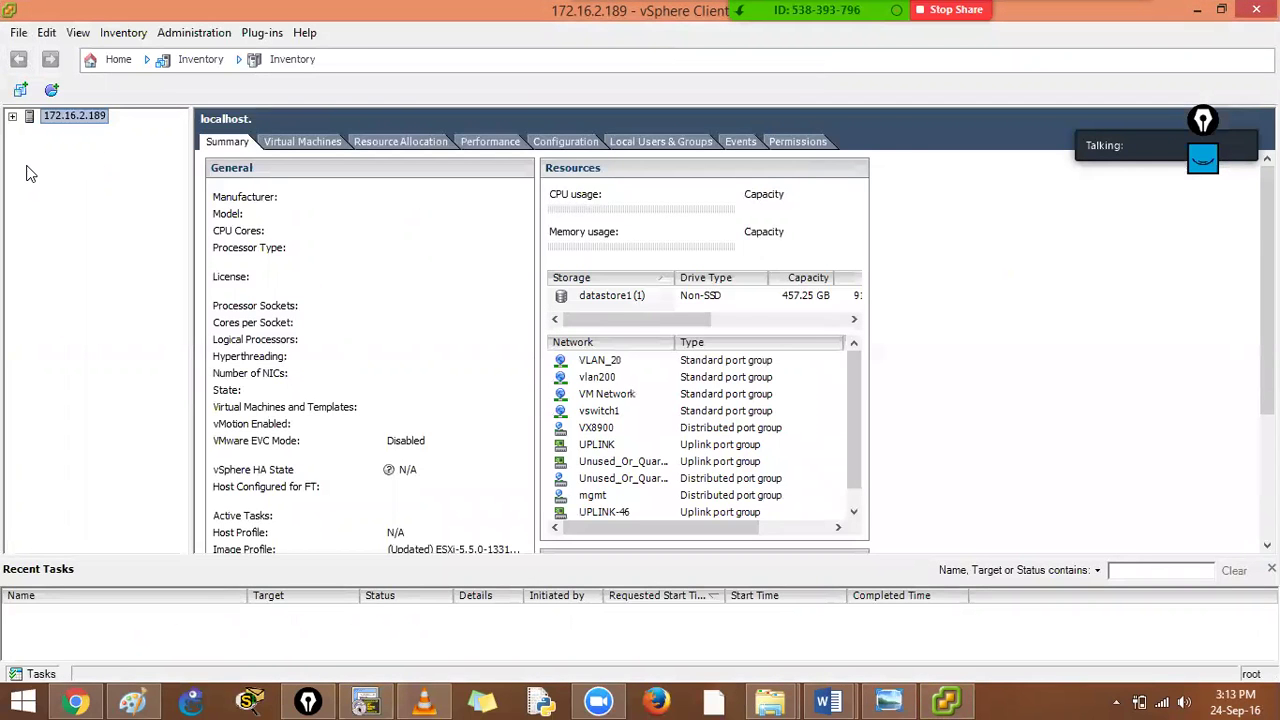
Power on the WIN7 virtual machine and open its console
{"action": "left_click", "coordinate": [12, 116]}
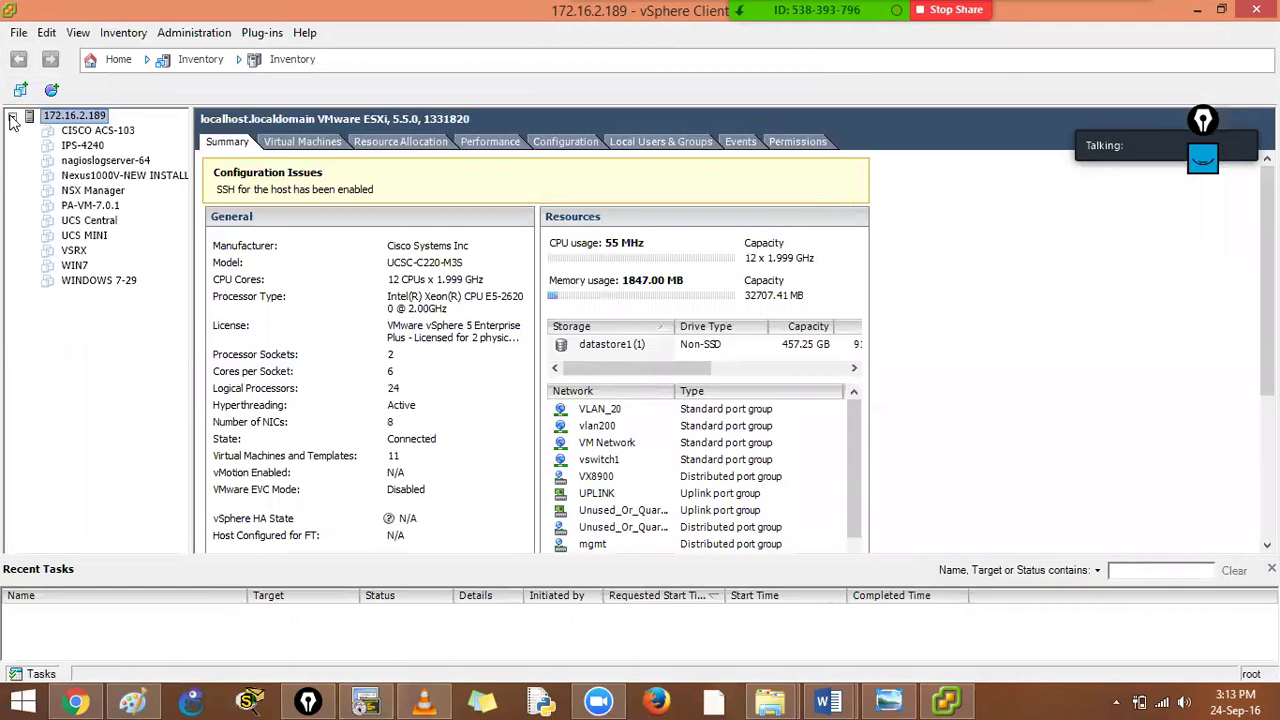
{"action": "left_click", "coordinate": [72, 266]}
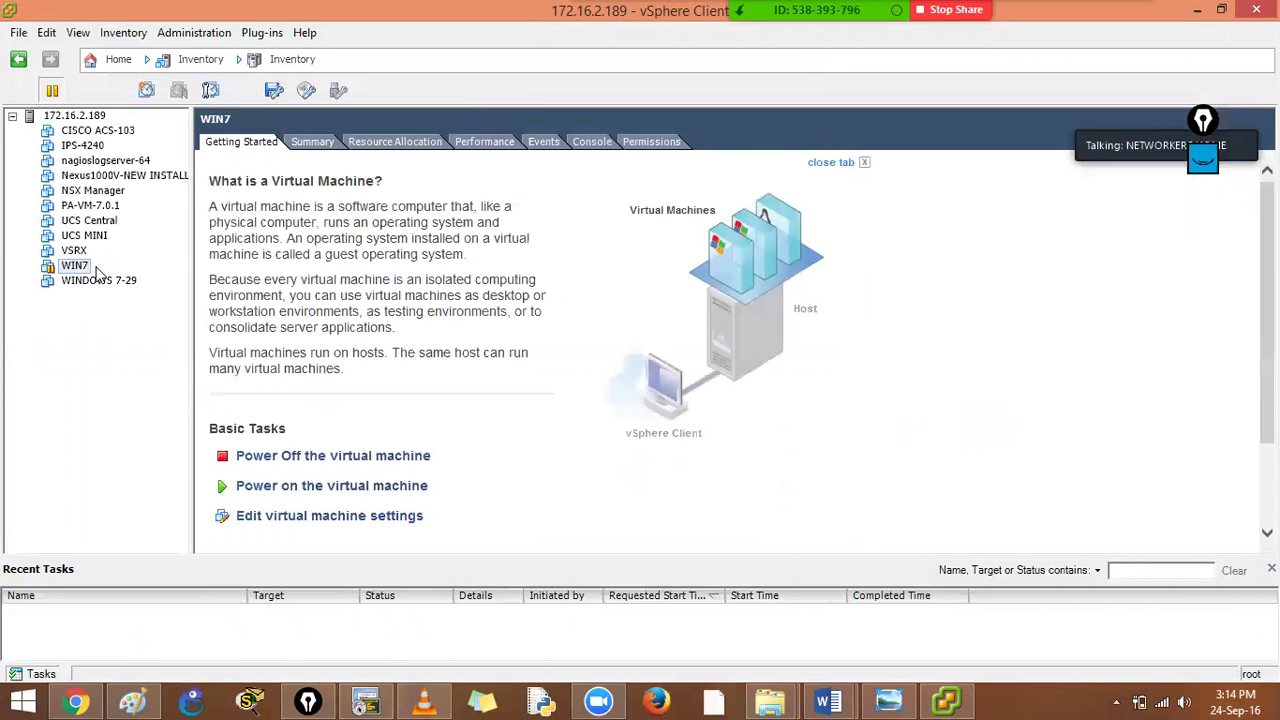
{"action": "right_click", "coordinate": [82, 268]}
{"action": "left_click", "coordinate": [365, 276]}
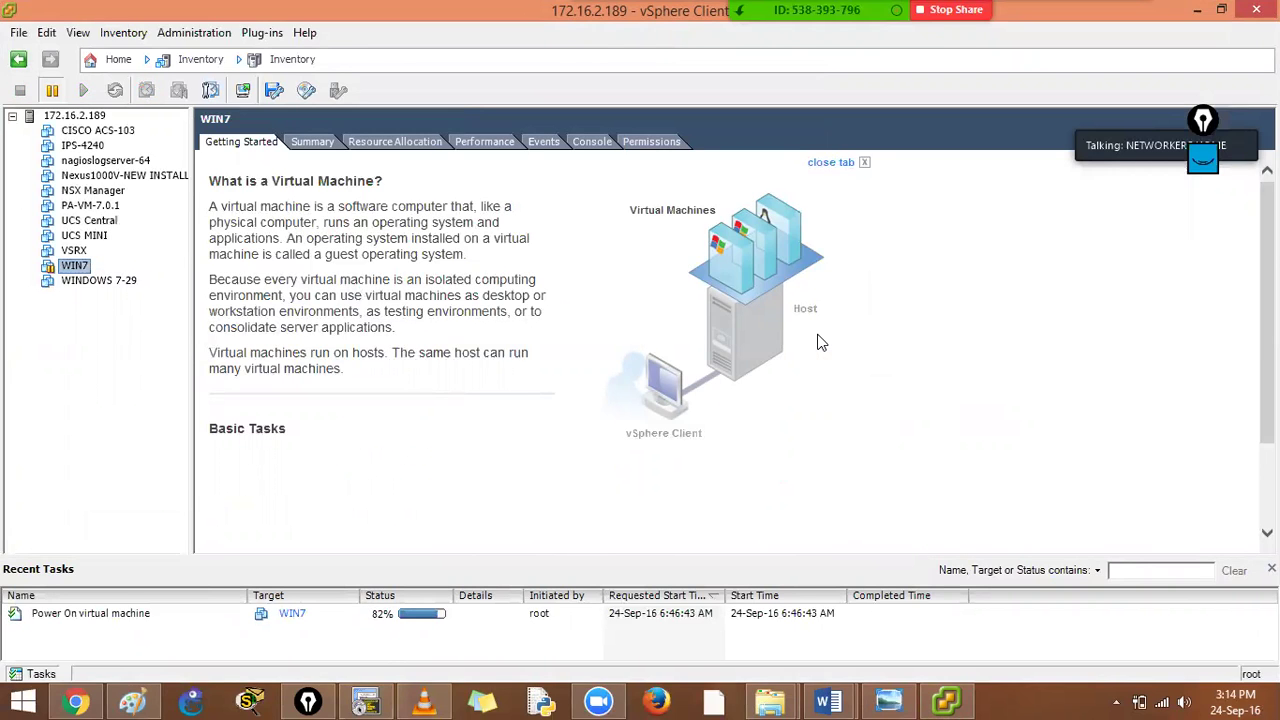
{"action": "left_click", "coordinate": [588, 141]}
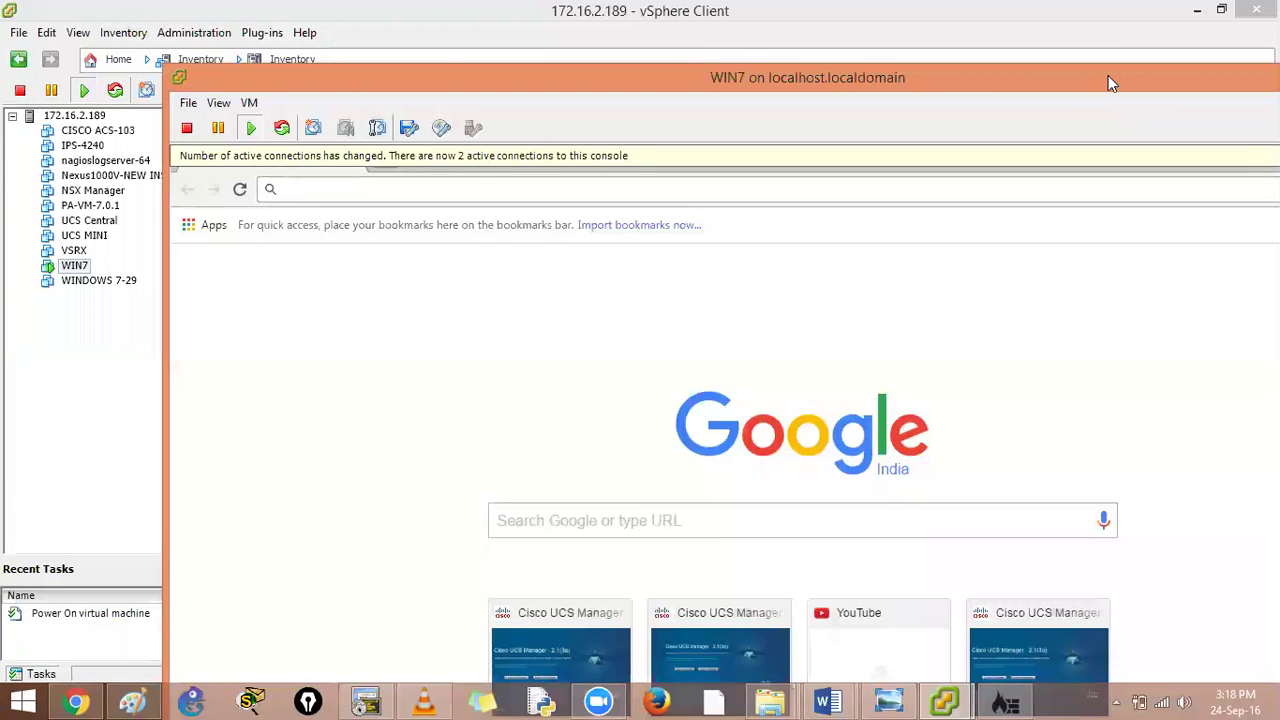
Make the WIN7 console full screen, load 10.4.12.50 in Chrome, and enter cmd in Run
{"action": "left_click_drag", "start_coordinate": [1108, 75], "coordinate": [1073, 72]}
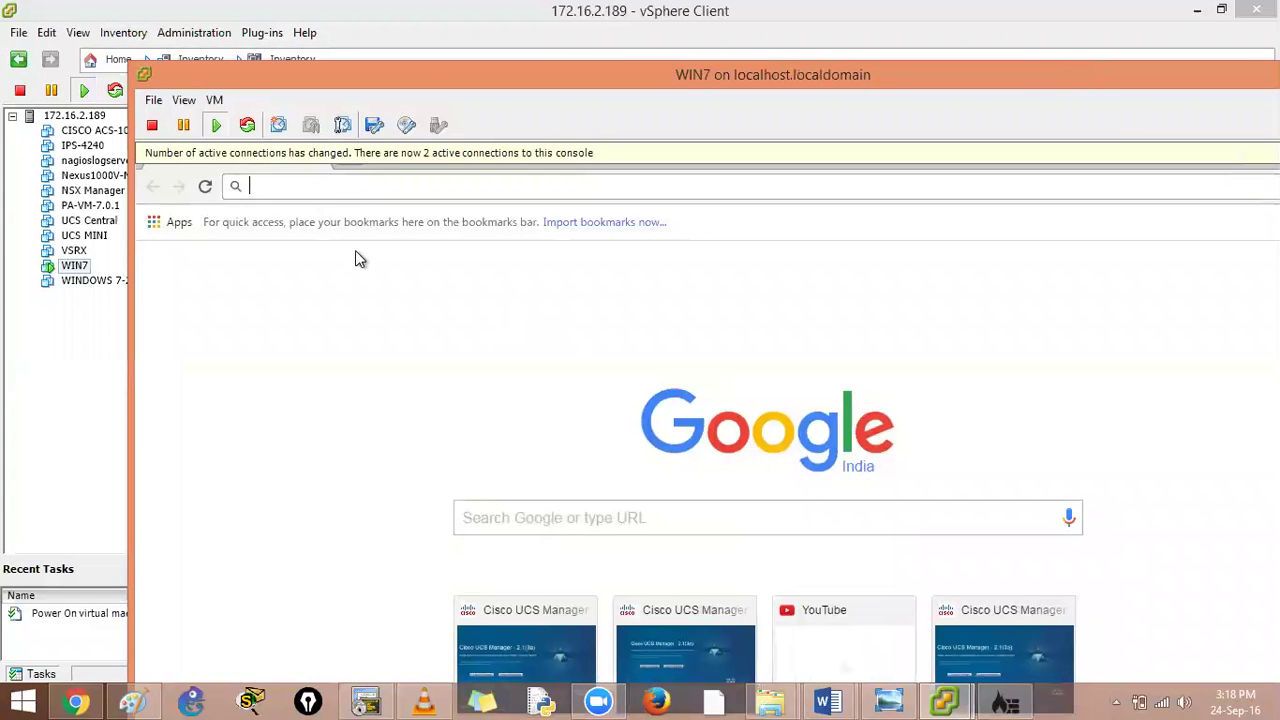
{"action": "key", "text": "ctrl+alt+Return"}
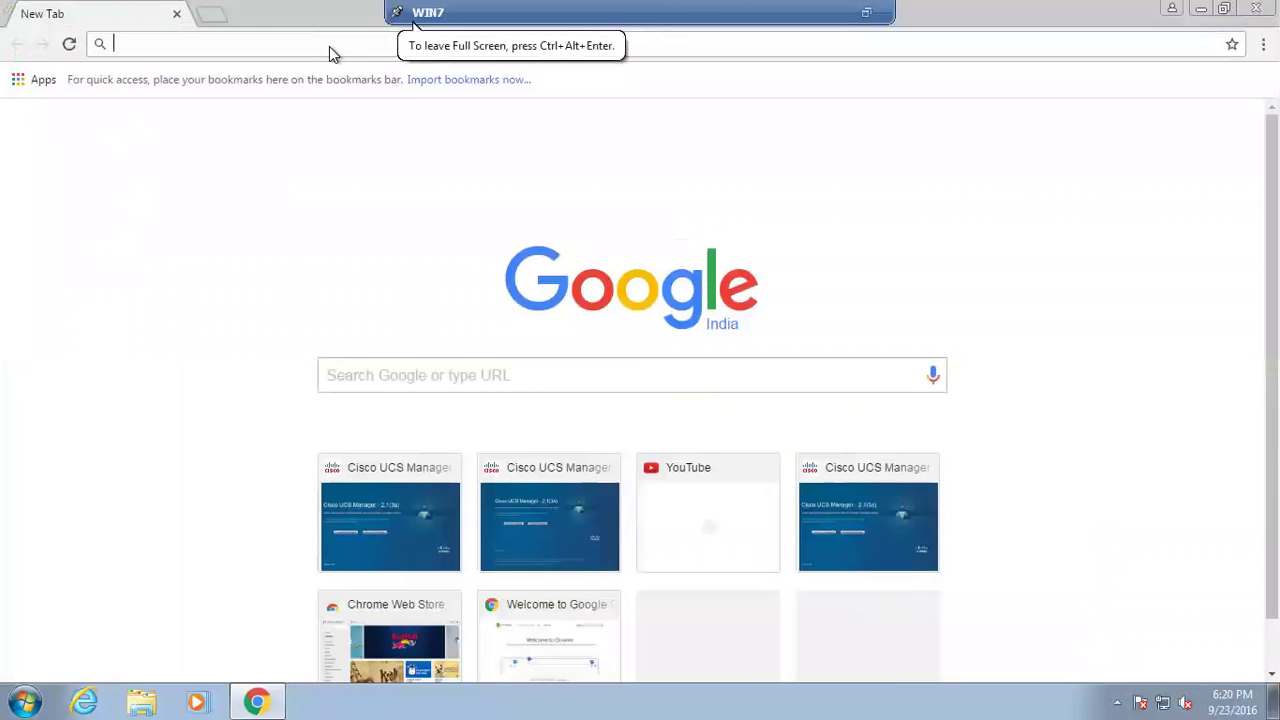
{"action": "type", "text": "1"}
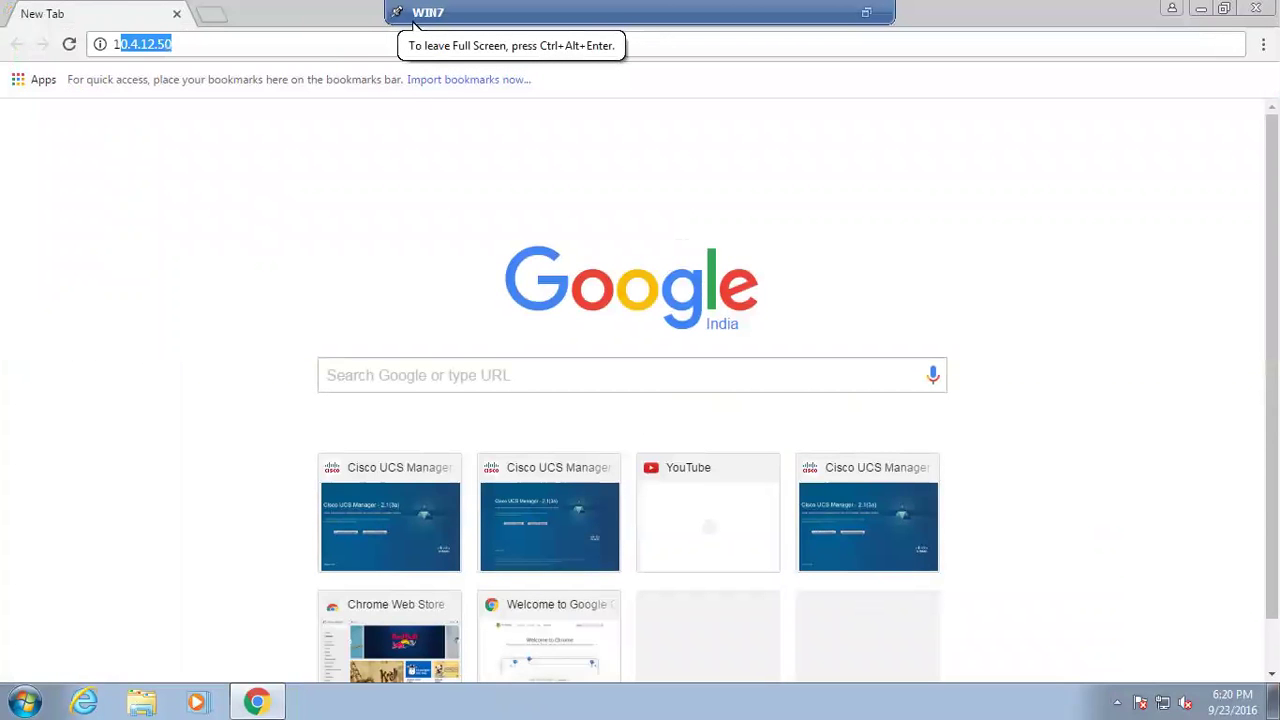
{"action": "key", "text": "Return"}
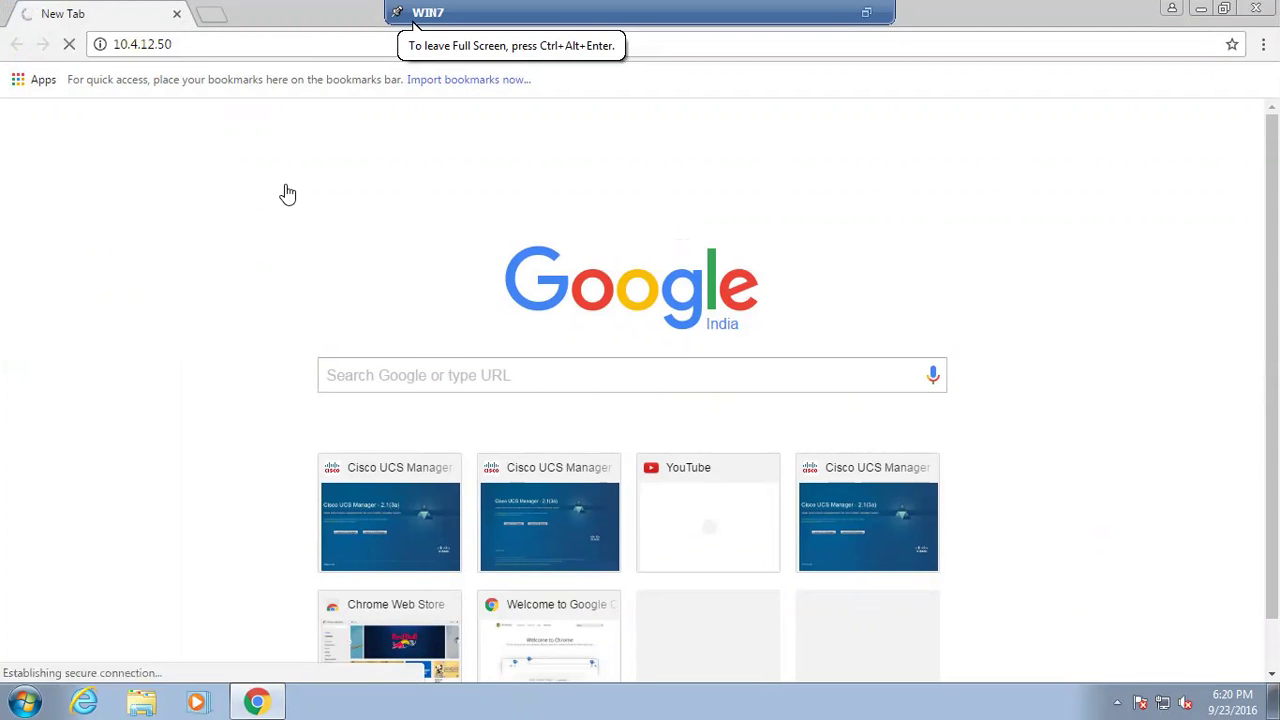
{"action": "key", "text": "super+r"}
{"action": "type", "text": "c"}
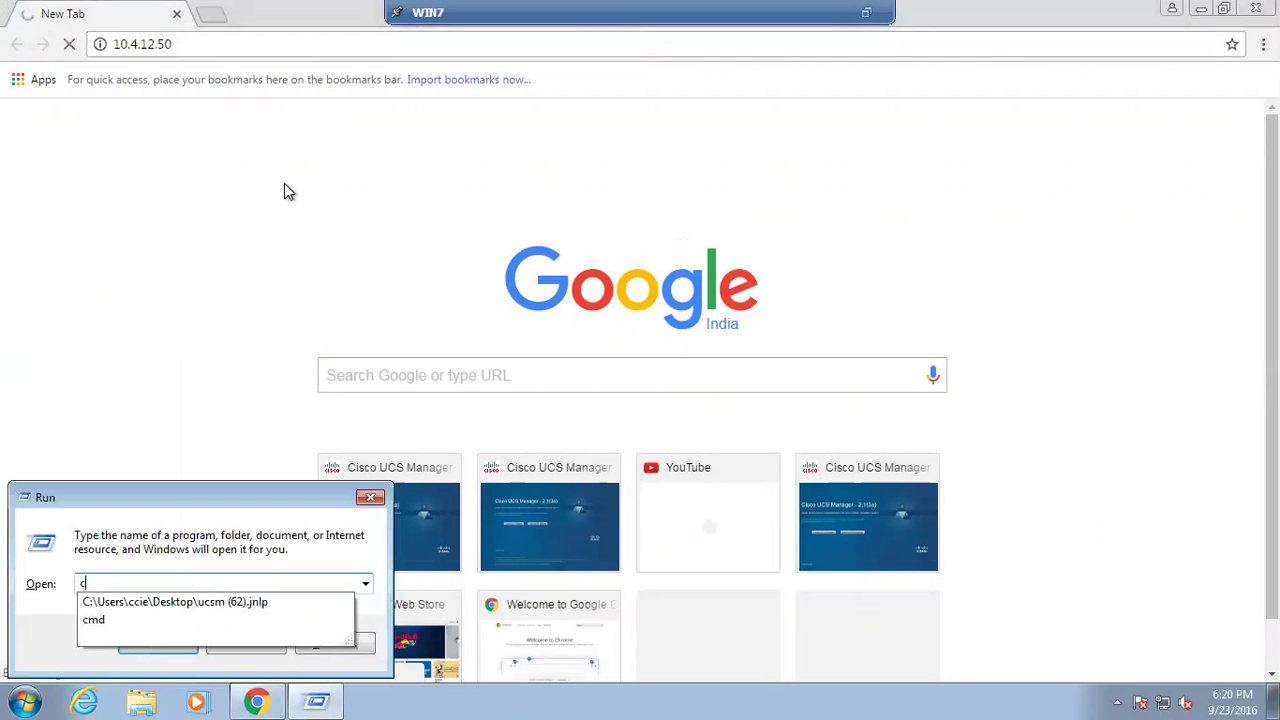
{"action": "type", "text": "md"}
Start Command Prompt, go to C:\, set color f0 and clear the screen
{"action": "key", "text": "Return"}
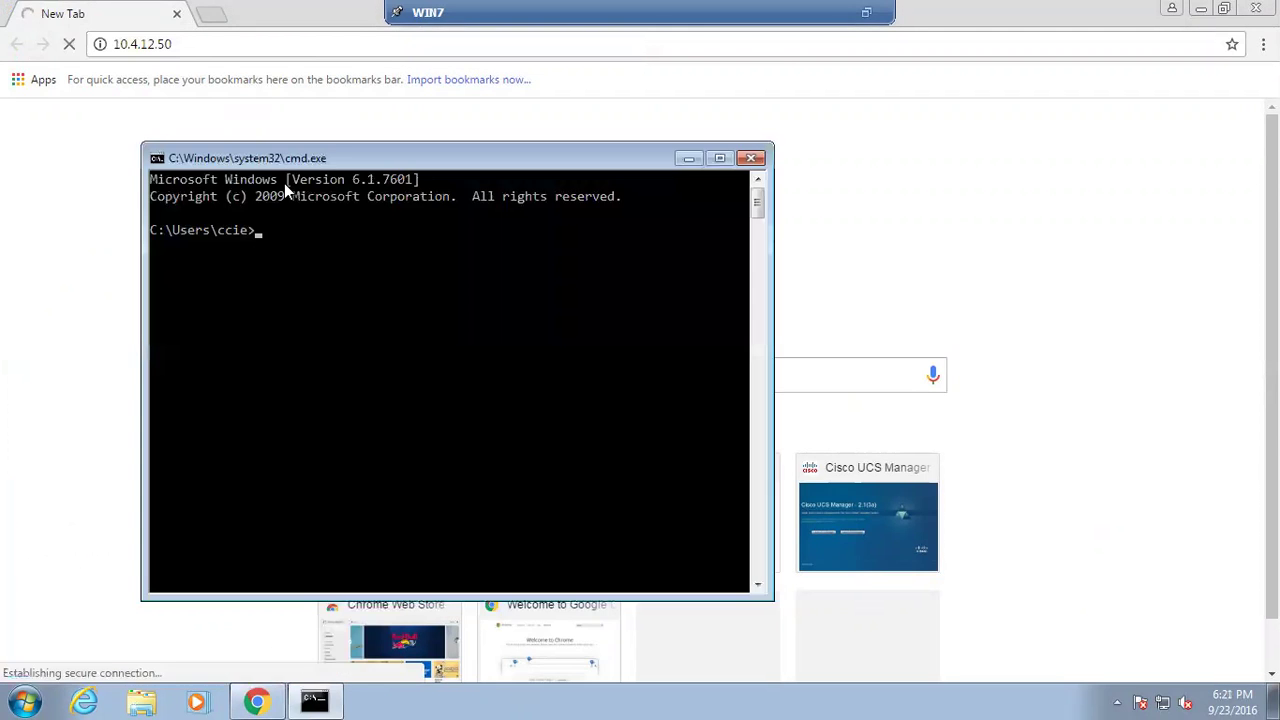
{"action": "type", "text": "cd\\"}
{"action": "key", "text": "Return"}
{"action": "type", "text": "cls"}
{"action": "key", "text": "Return"}
{"action": "type", "text": "color f0"}
{"action": "key", "text": "Return"}
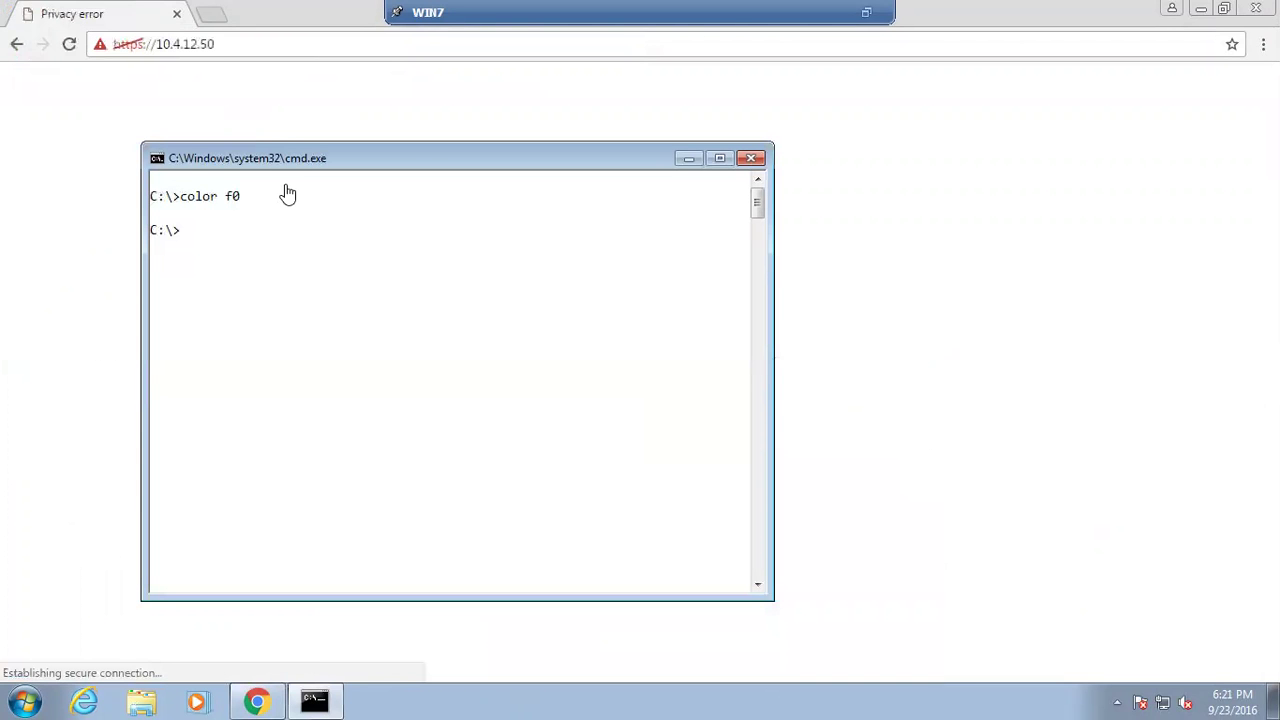
{"action": "type", "text": "cls"}
{"action": "key", "text": "Return"}
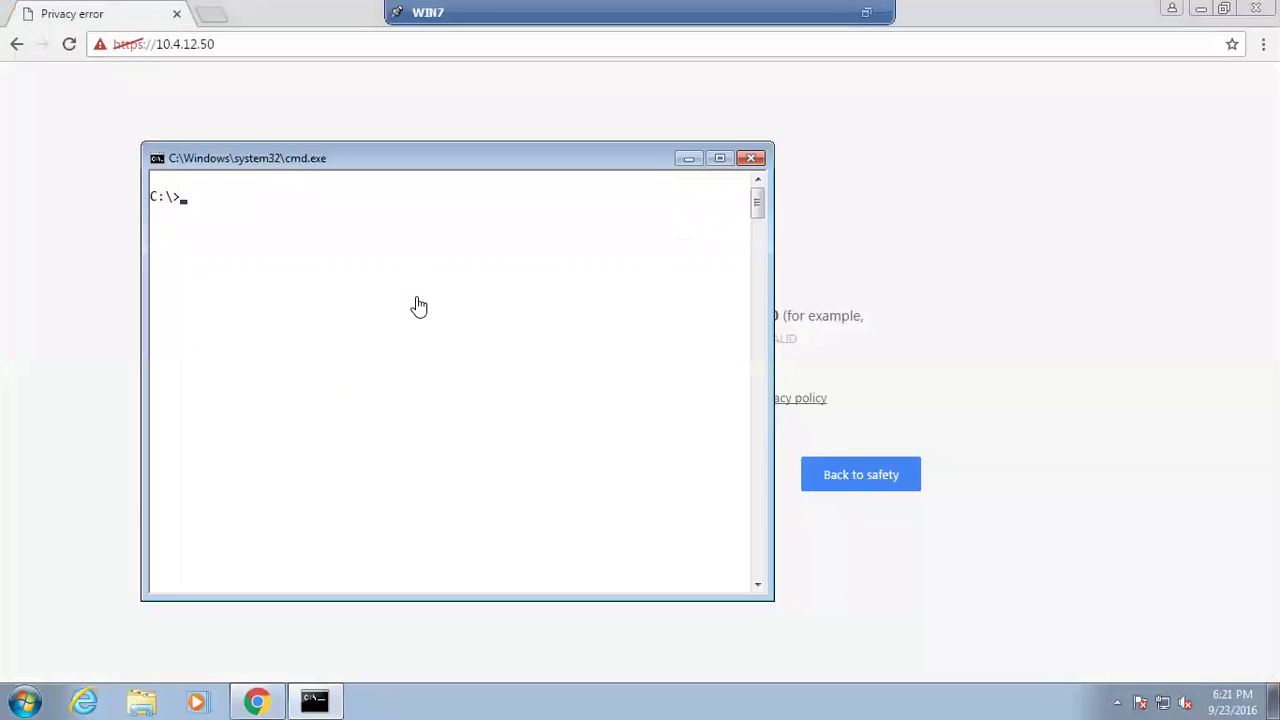
Run ipconfig, mark the 172.16.2.183 address, and close the Command Prompt window
{"action": "type", "text": "ipconfig"}
{"action": "key", "text": "Return"}
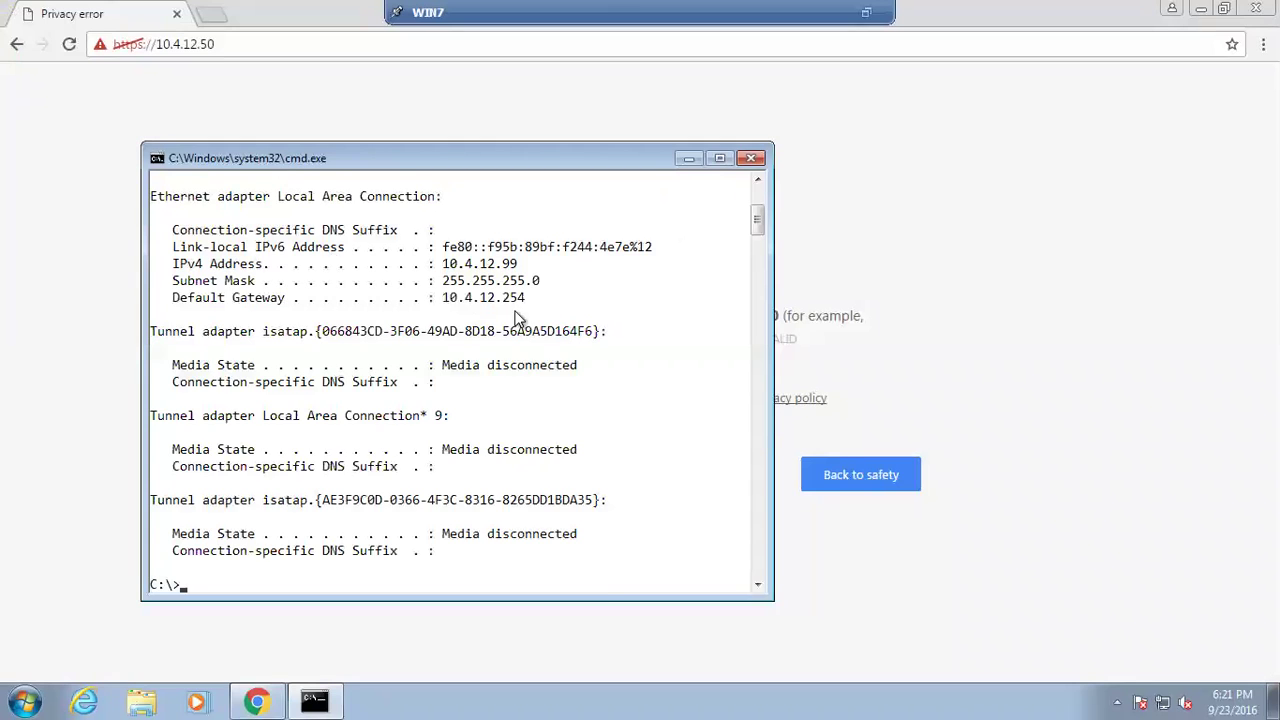
{"action": "scroll", "coordinate": [515, 300], "scroll_direction": "up", "scroll_amount": 4}
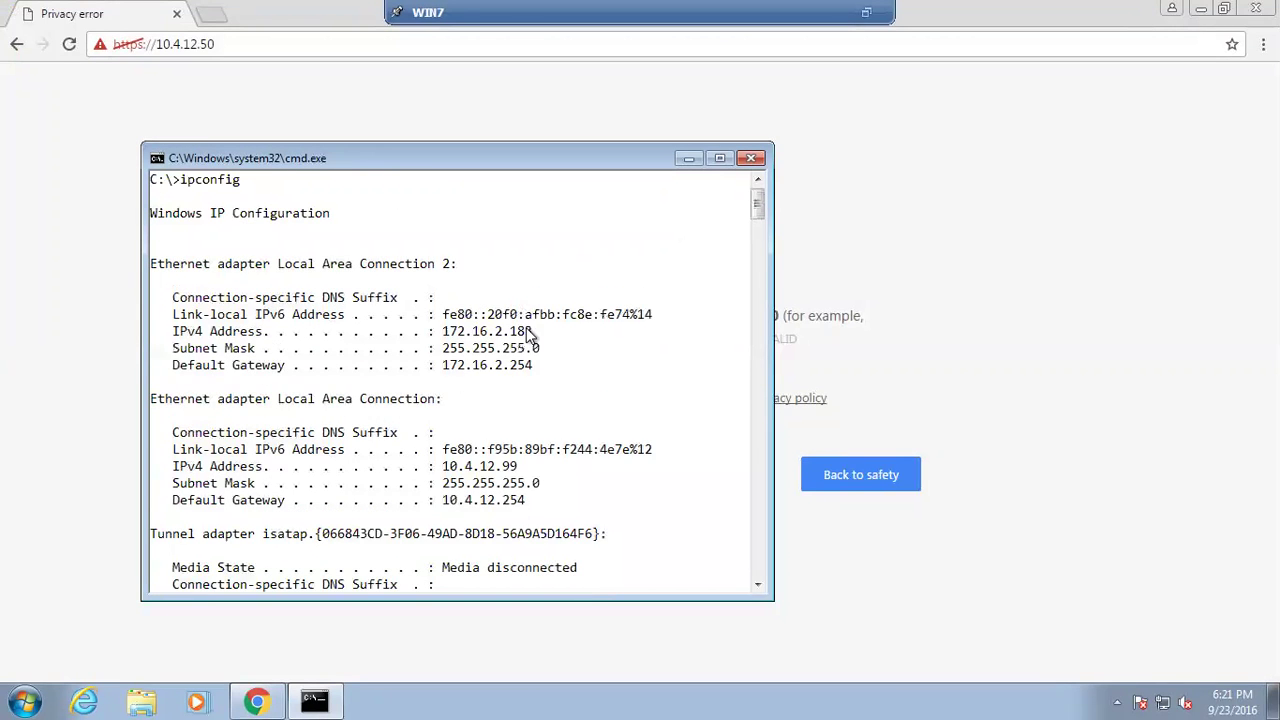
{"action": "scroll", "coordinate": [528, 345], "scroll_direction": "up", "scroll_amount": 1}
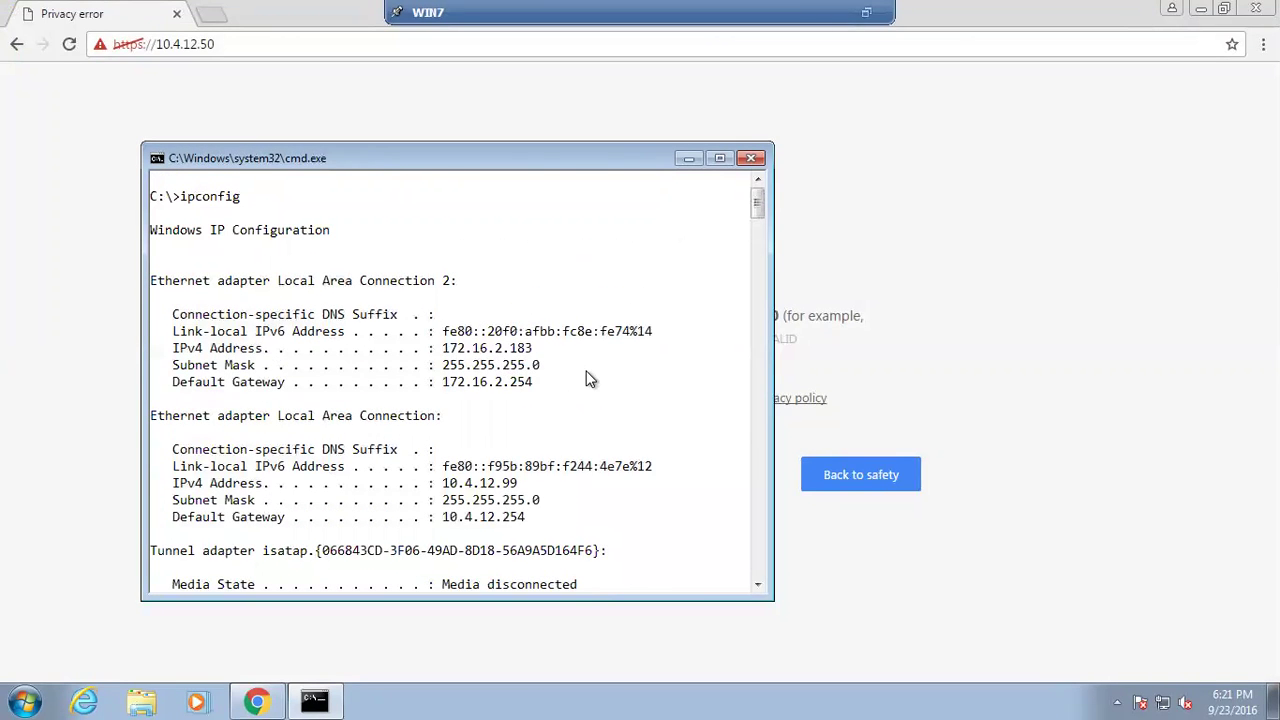
{"action": "scroll", "coordinate": [586, 374], "scroll_direction": "down", "scroll_amount": 2}
{"action": "right_click", "coordinate": [537, 352]}
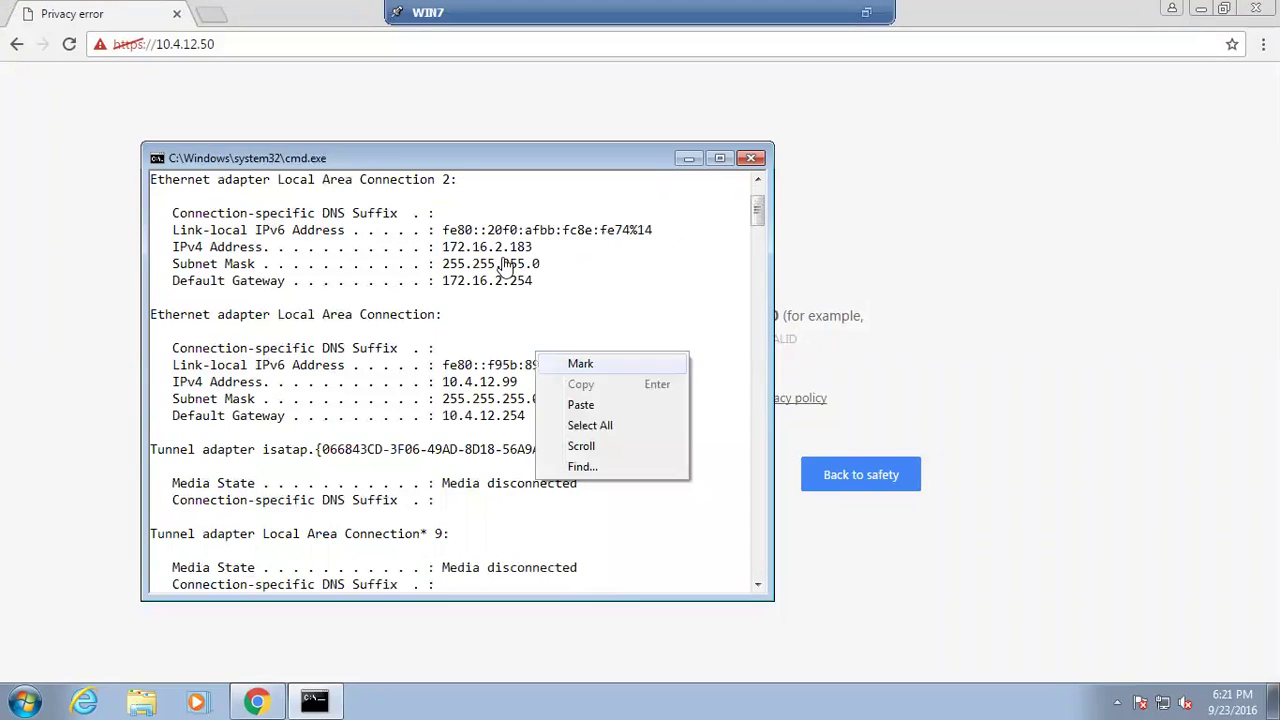
{"action": "left_click", "coordinate": [580, 363]}
{"action": "left_click_drag", "start_coordinate": [510, 250], "coordinate": [436, 247]}
{"action": "left_click_drag", "start_coordinate": [599, 250], "coordinate": [546, 250]}
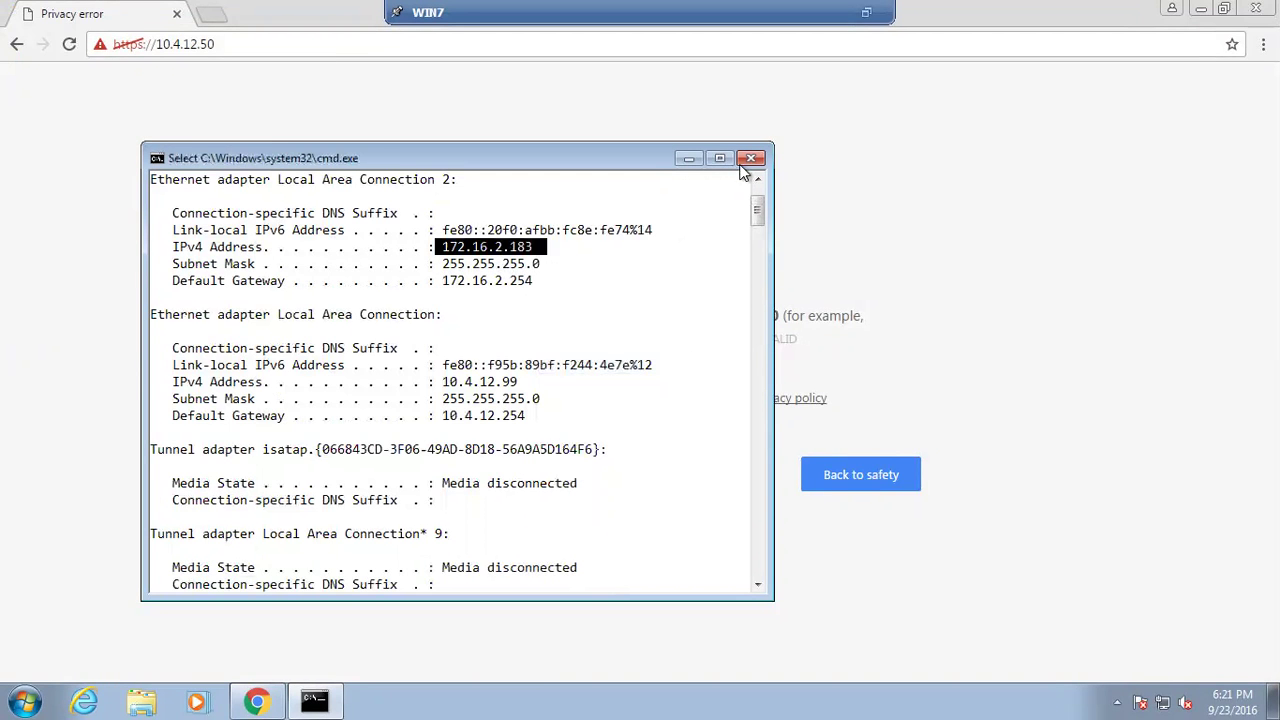
{"action": "left_click", "coordinate": [745, 160]}
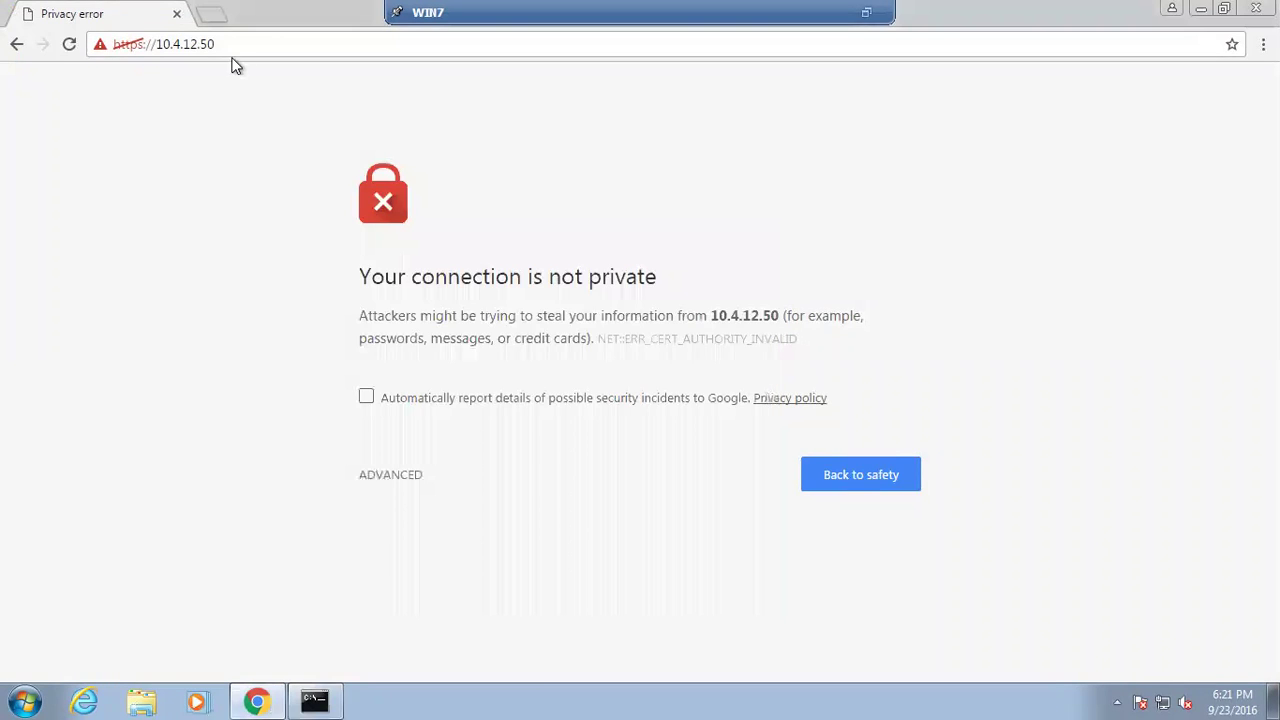
Open ADVANCED on the privacy error and choose 'Proceed to 10.4.12.50 (unsafe)'
{"action": "left_click", "coordinate": [401, 485]}
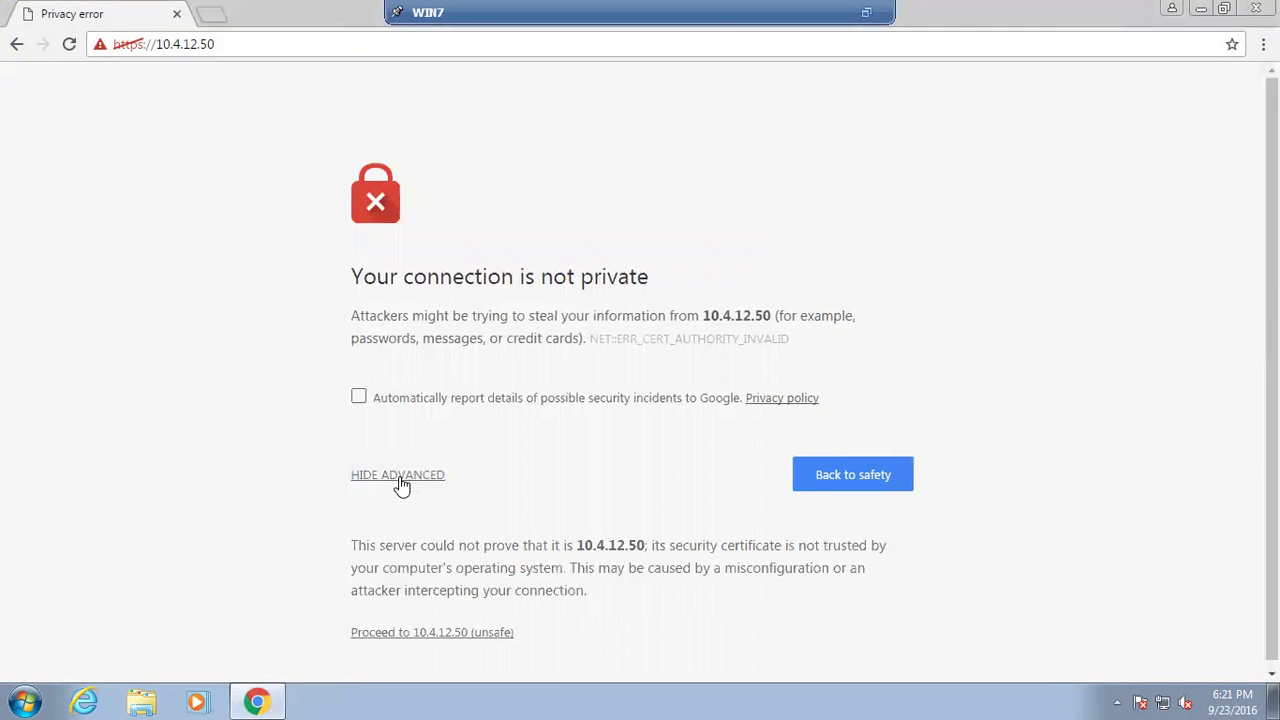
{"action": "left_click", "coordinate": [400, 484]}
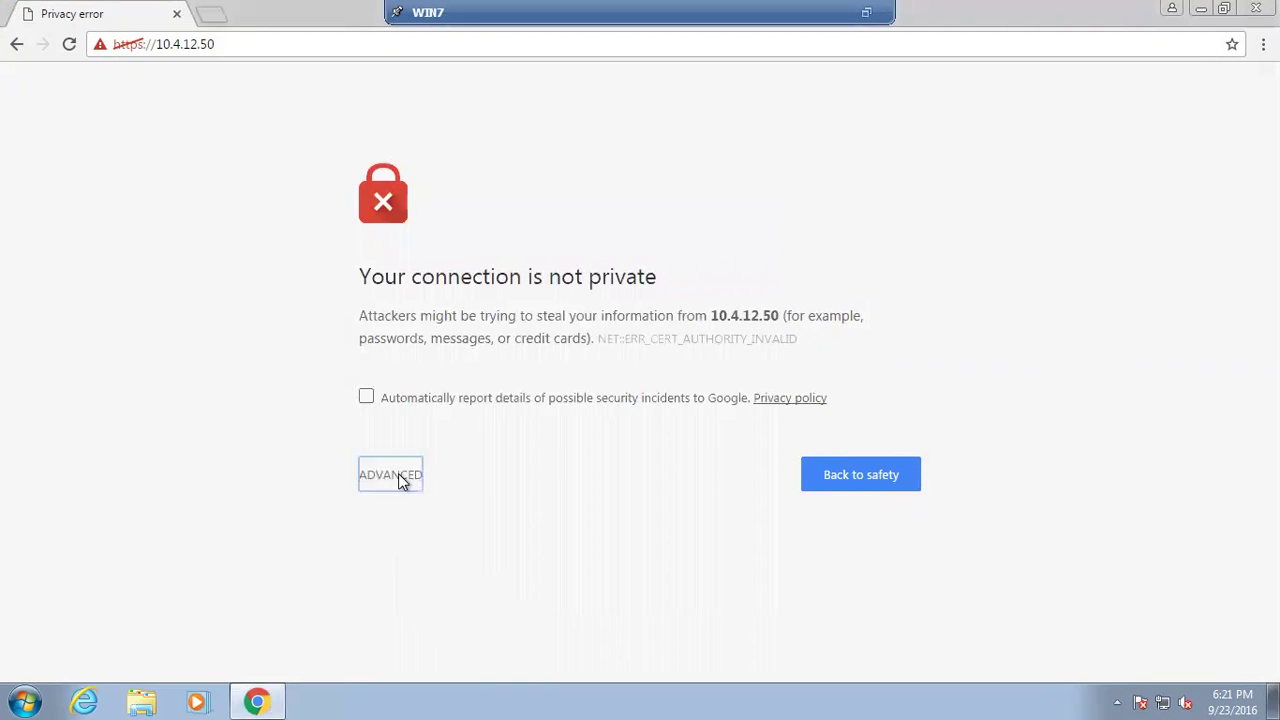
{"action": "left_click", "coordinate": [456, 584]}
{"action": "left_click", "coordinate": [395, 477]}
{"action": "left_click", "coordinate": [423, 634]}
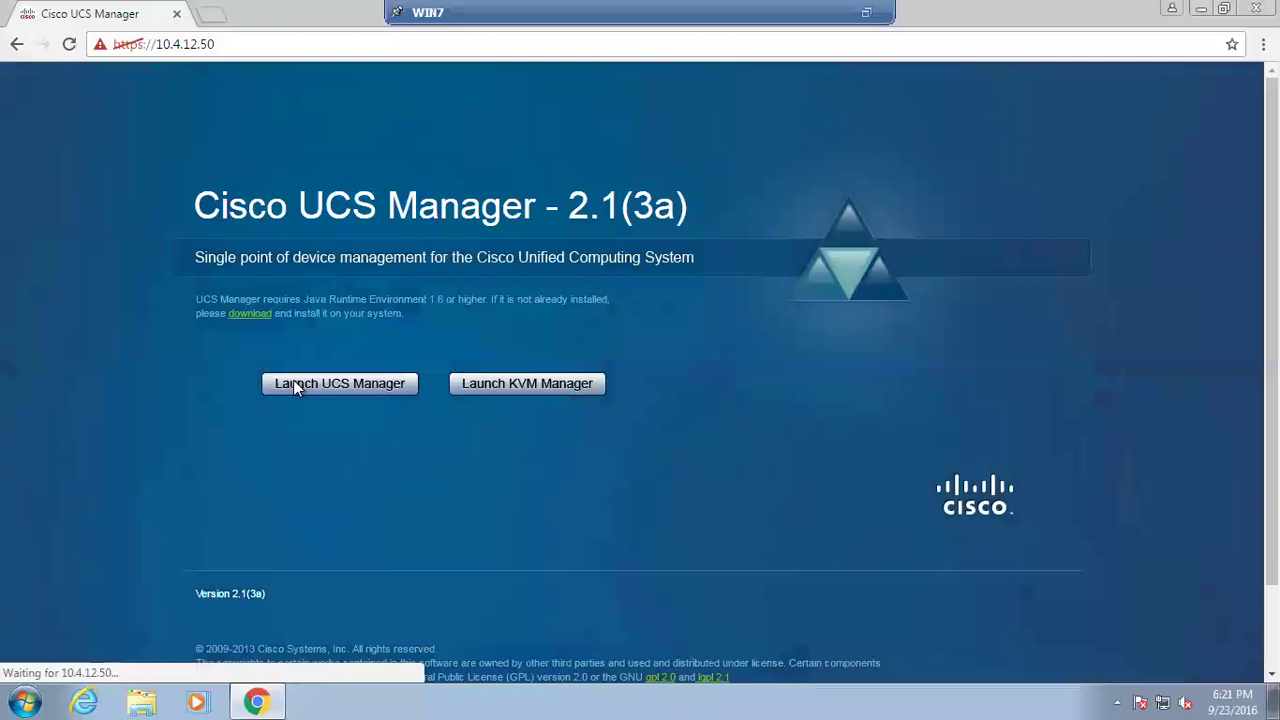
Launch UCS Manager, keep the ucsm (13).jnlp download despite the warning, and open it
{"action": "left_click", "coordinate": [294, 383]}
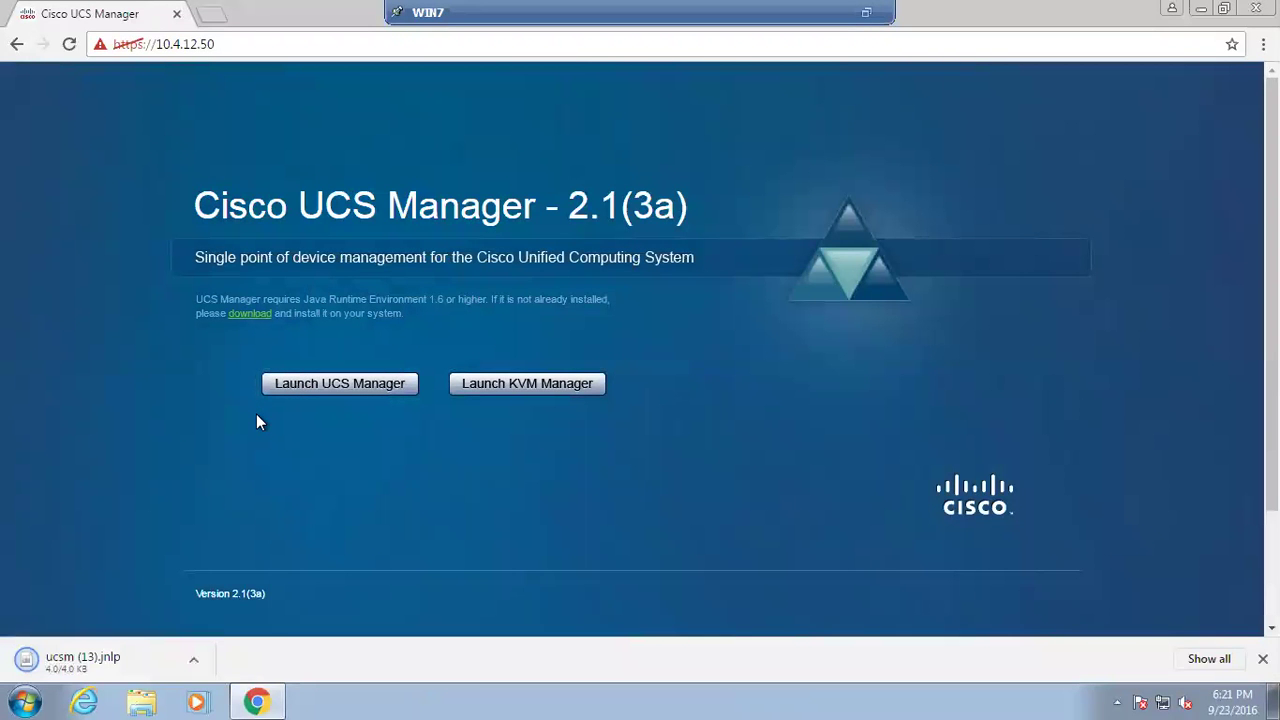
{"action": "left_click", "coordinate": [100, 662]}
{"action": "left_click", "coordinate": [866, 12]}
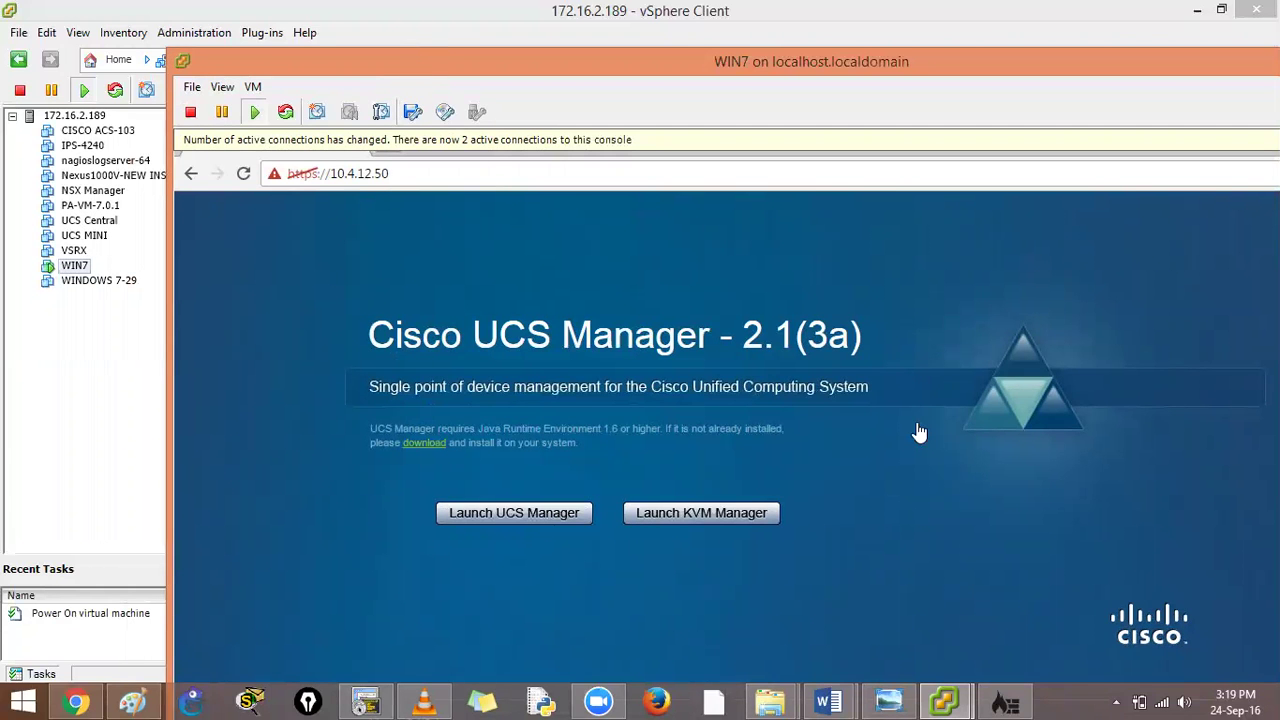
{"action": "key", "text": "ctrl+alt+Return"}
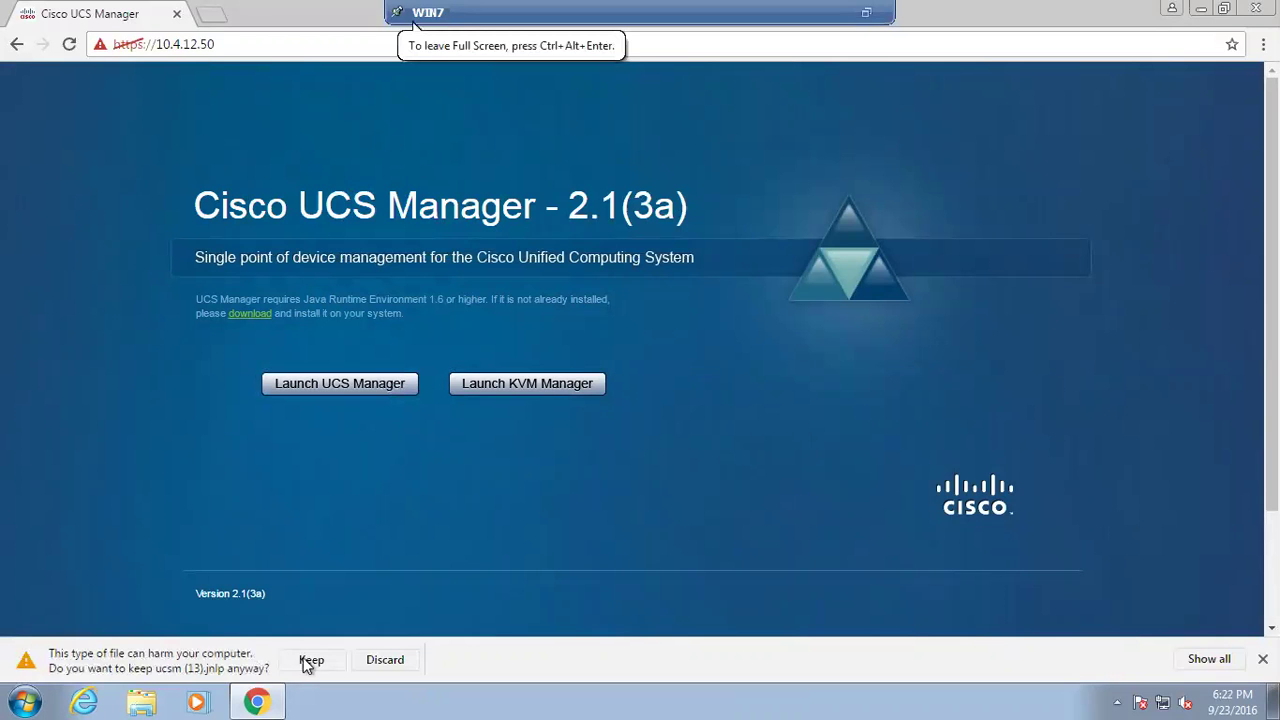
{"action": "left_click", "coordinate": [310, 662]}
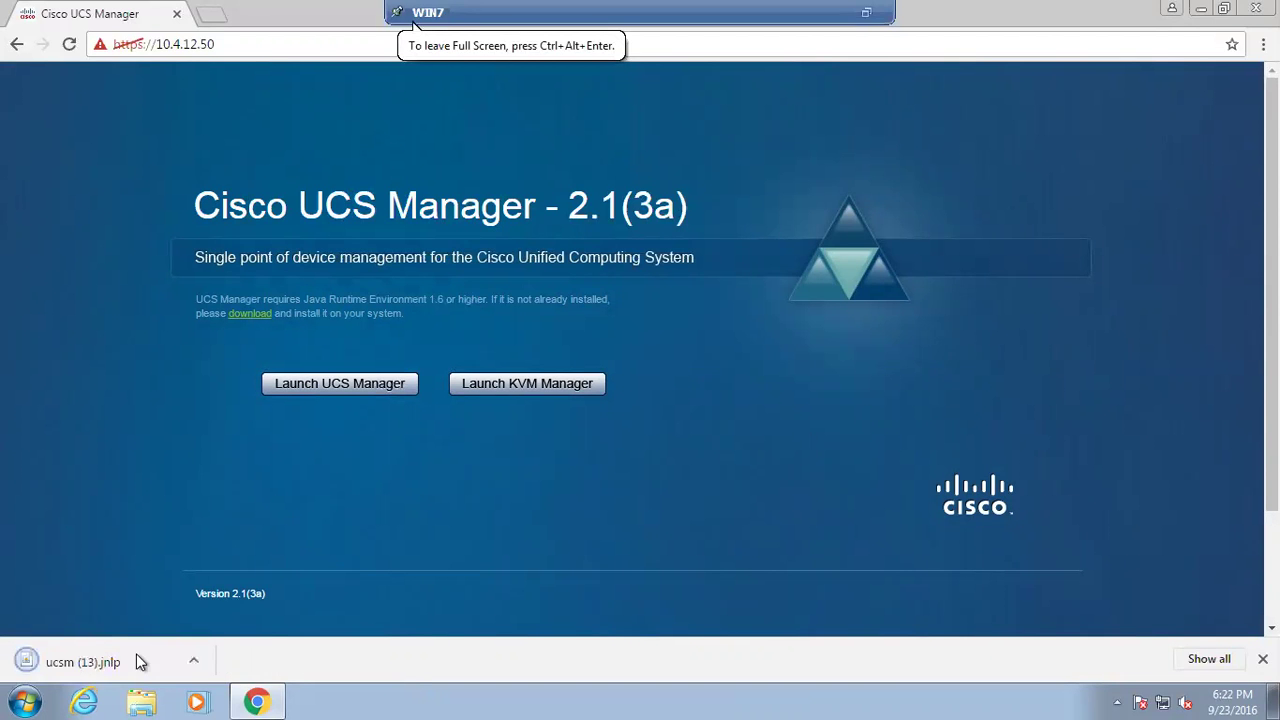
{"action": "left_click", "coordinate": [134, 655]}
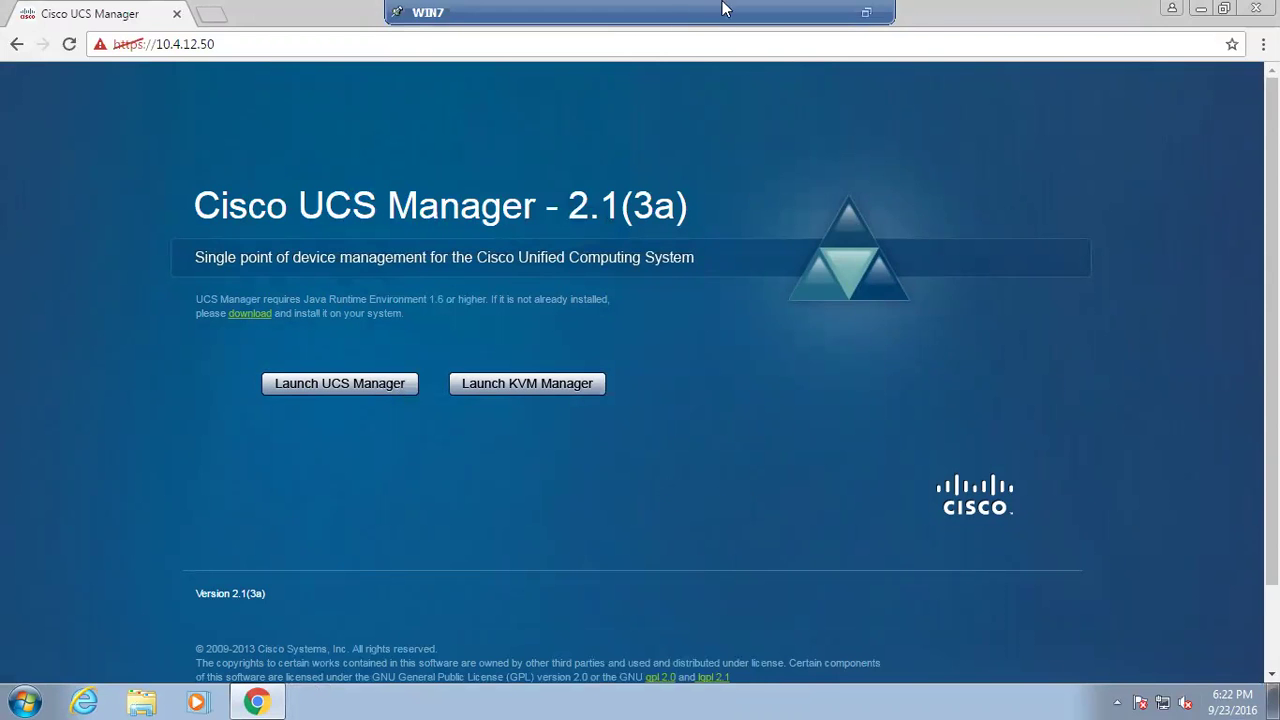
Bring the WIN7 virtual machine console back to full screen
{"action": "left_click", "coordinate": [866, 13]}
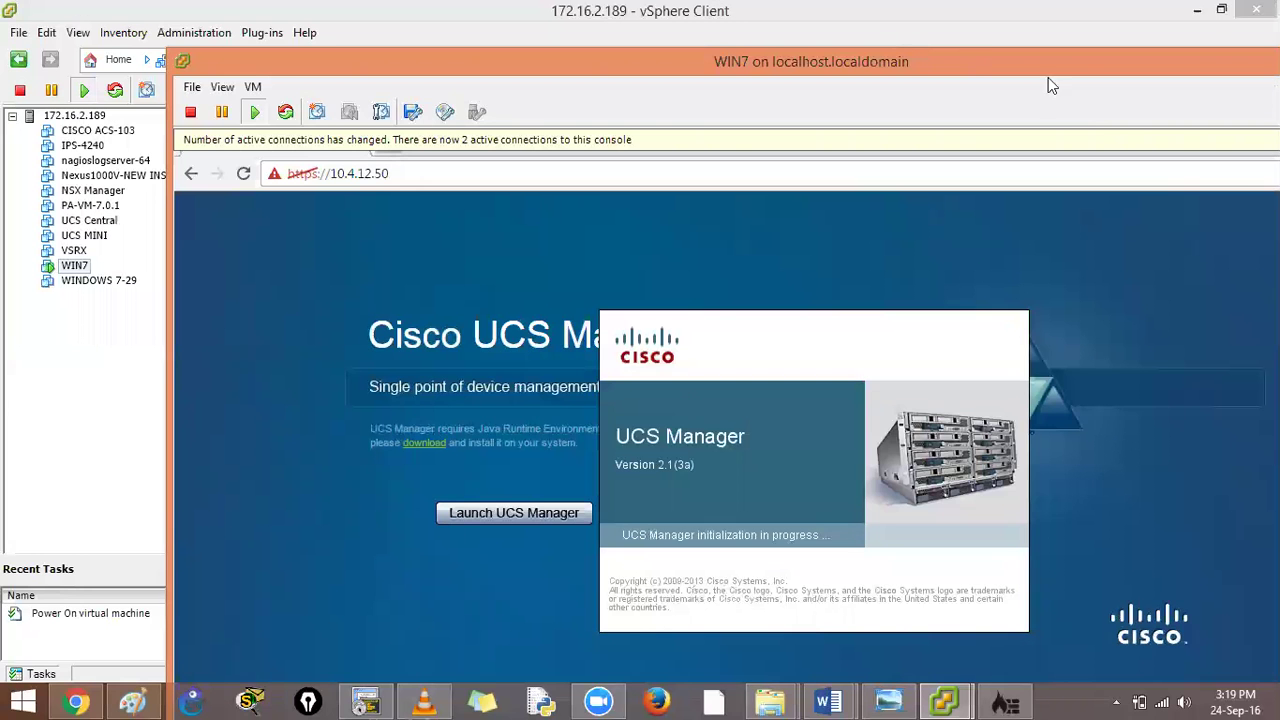
{"action": "left_click", "coordinate": [630, 236]}
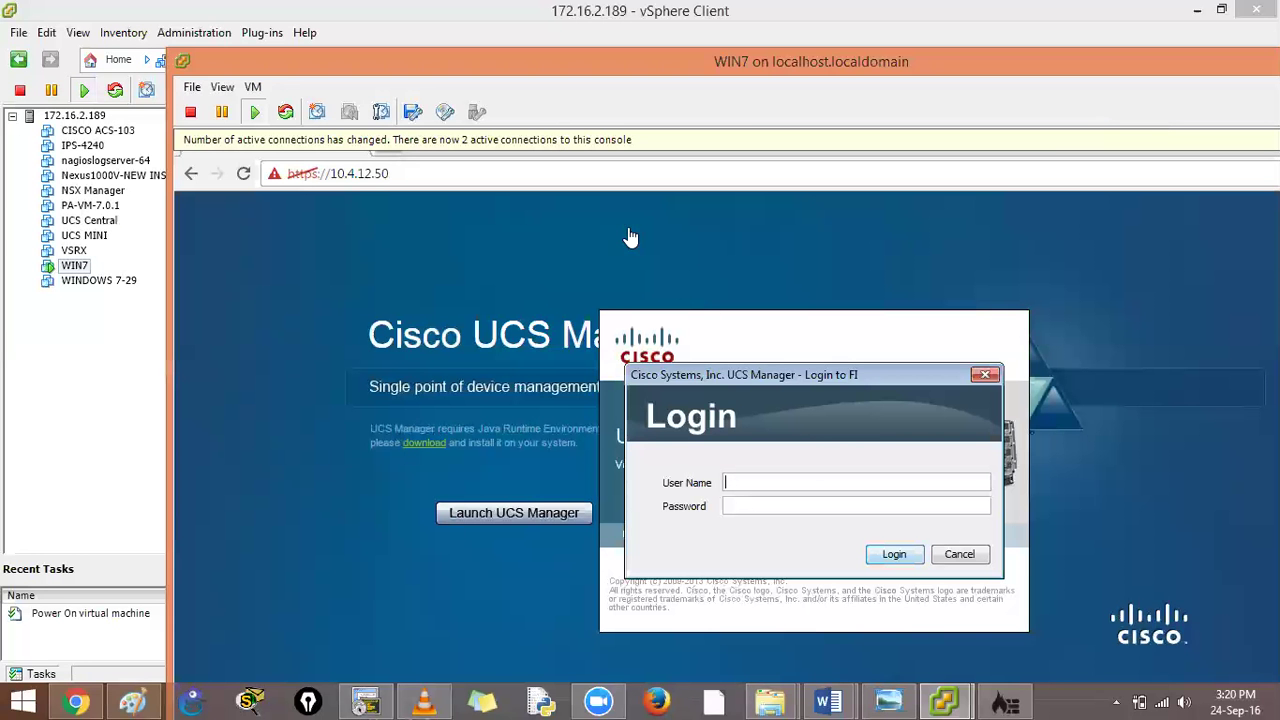
{"action": "key", "text": "ctrl+alt+Return"}
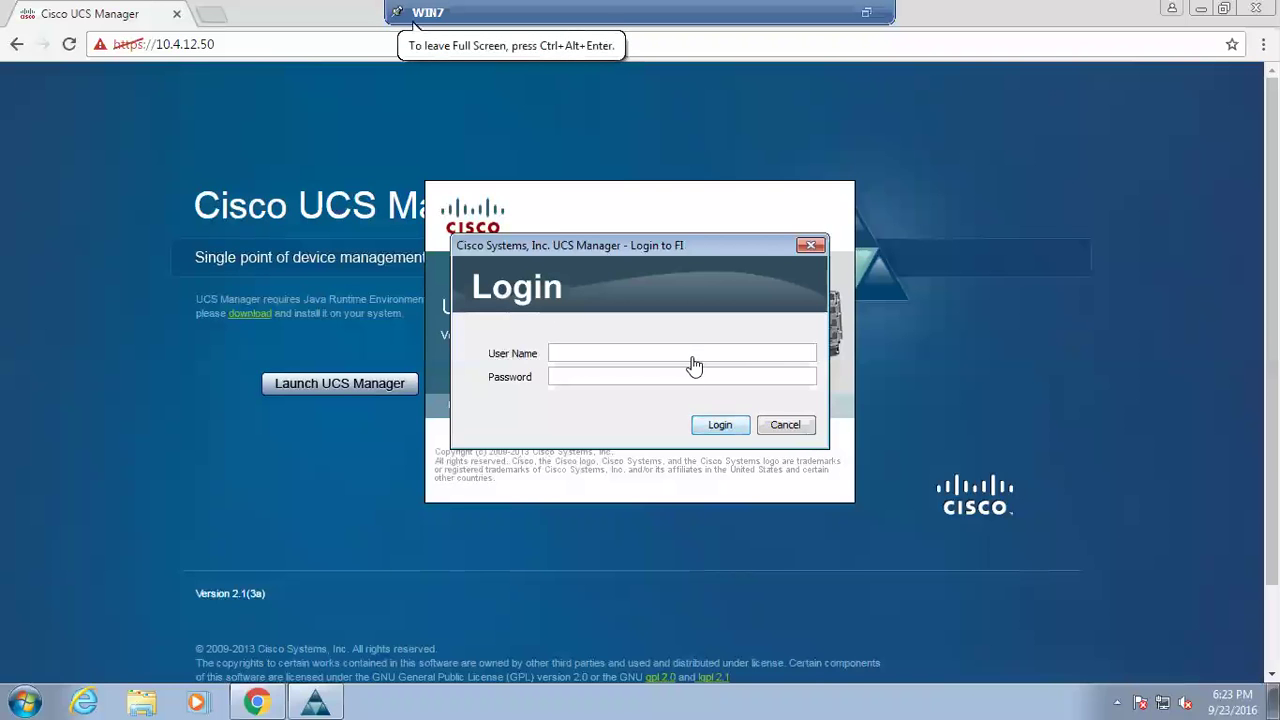
Log in to UCS Manager with user name admin and its password
{"action": "type", "text": "aad"}
{"action": "key", "text": "BackSpace"}
{"action": "key", "text": "BackSpace"}
{"action": "type", "text": "dmin"}
{"action": "key", "text": "Tab"}
{"action": "key", "text": "Return"}
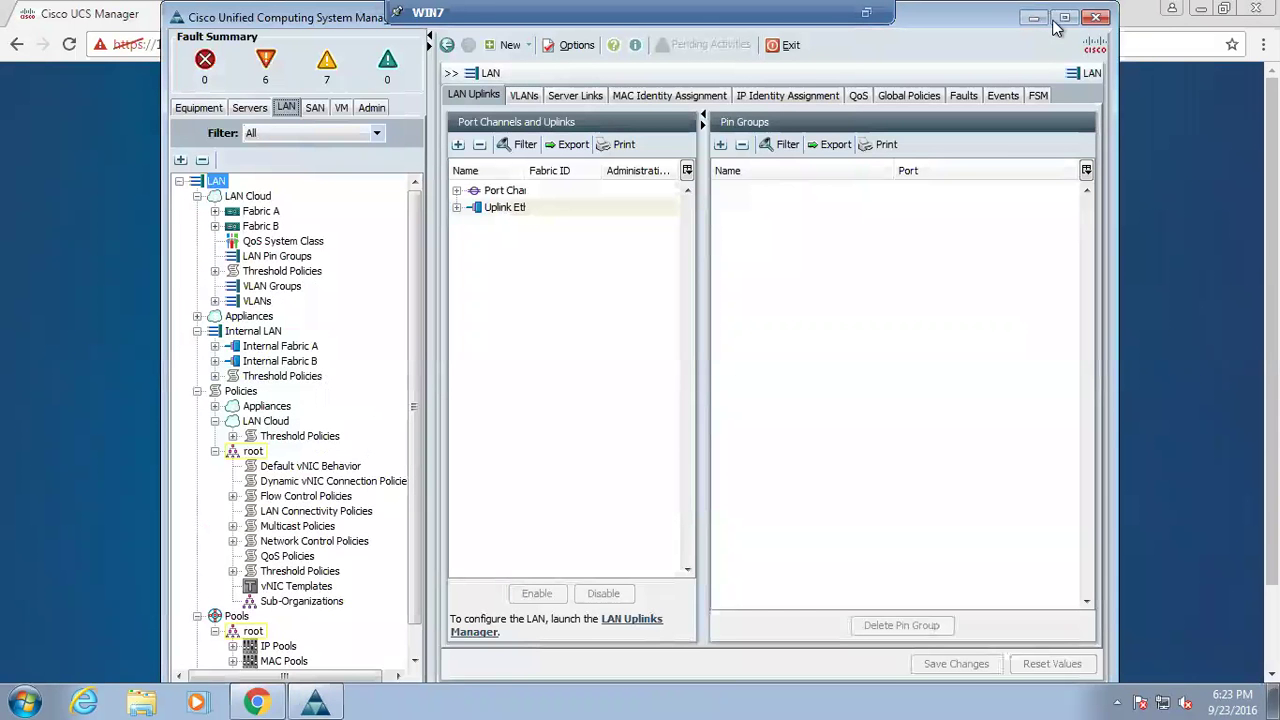
Maximize UCS Manager and look through the Equipment, Servers, LAN and Admin tabs
{"action": "left_click", "coordinate": [1065, 18]}
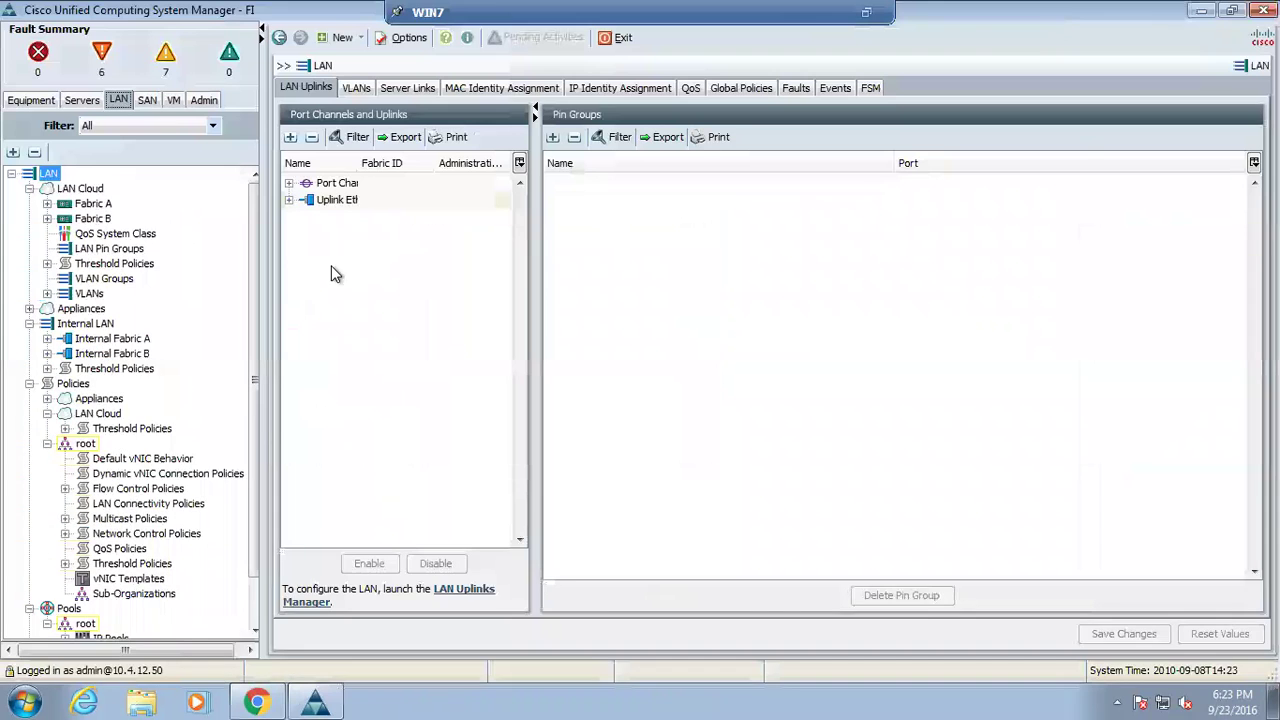
{"action": "left_click", "coordinate": [30, 104]}
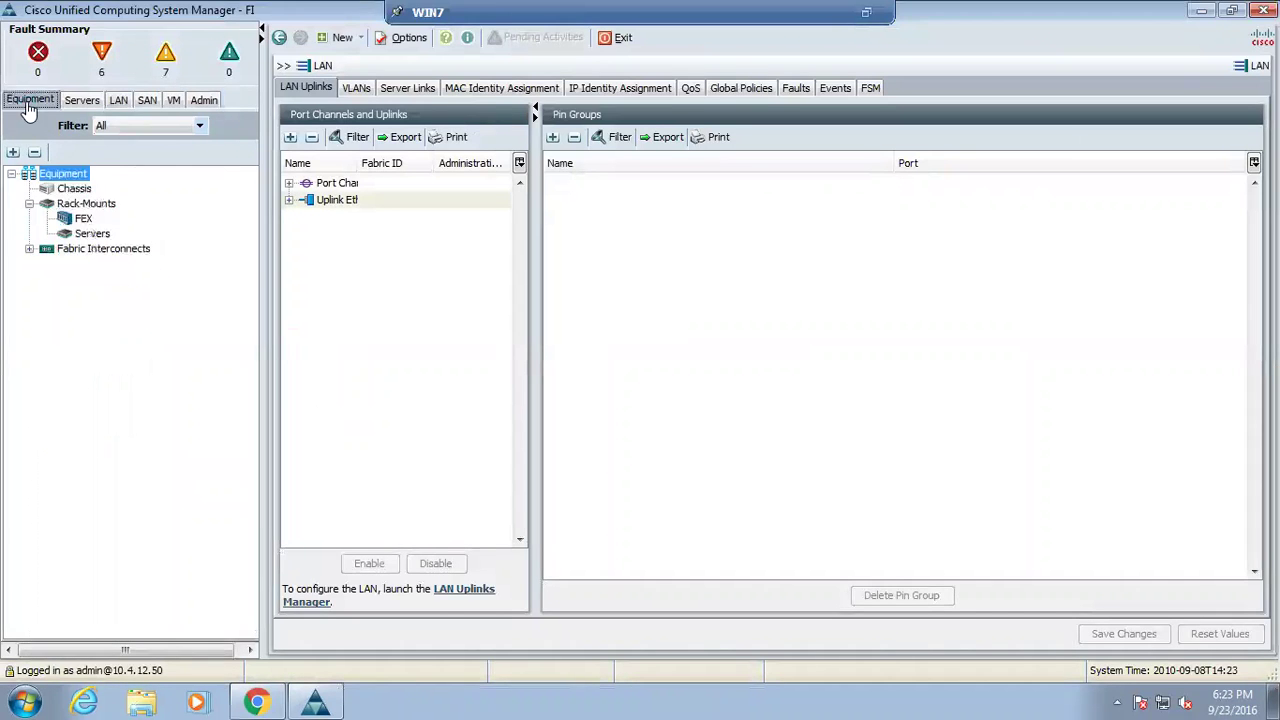
{"action": "left_click", "coordinate": [82, 101]}
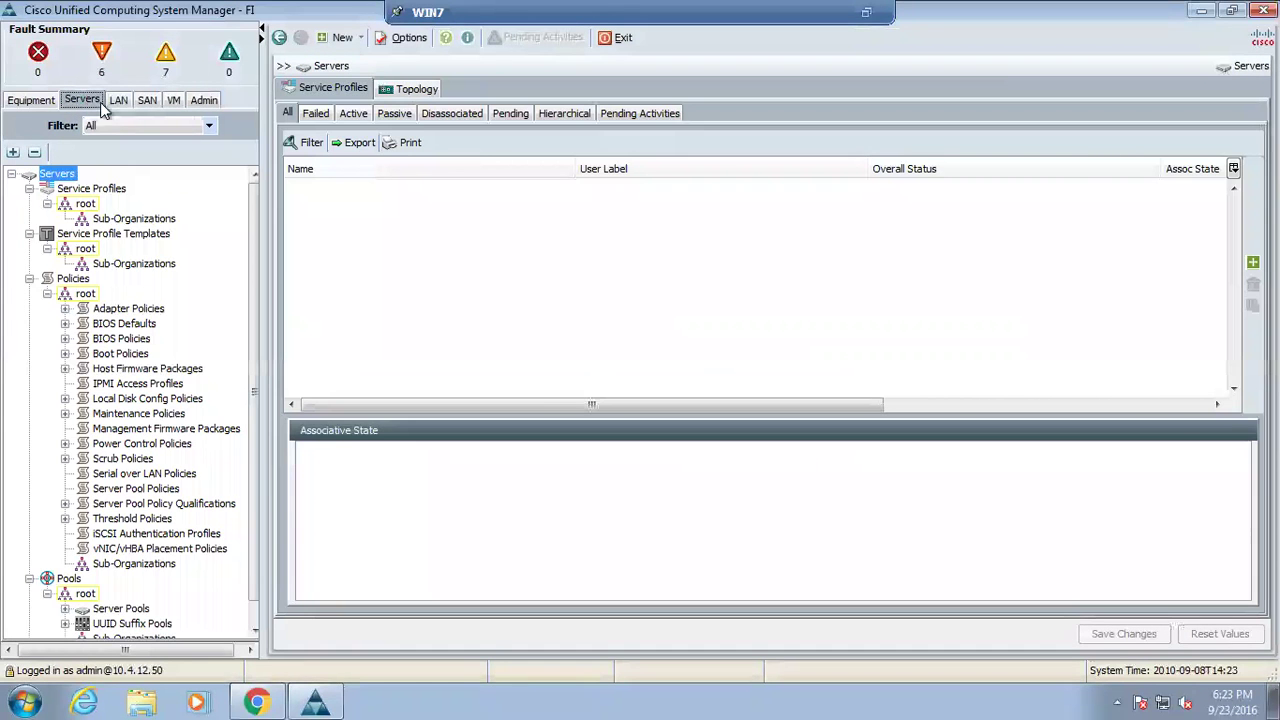
{"action": "left_click", "coordinate": [119, 100]}
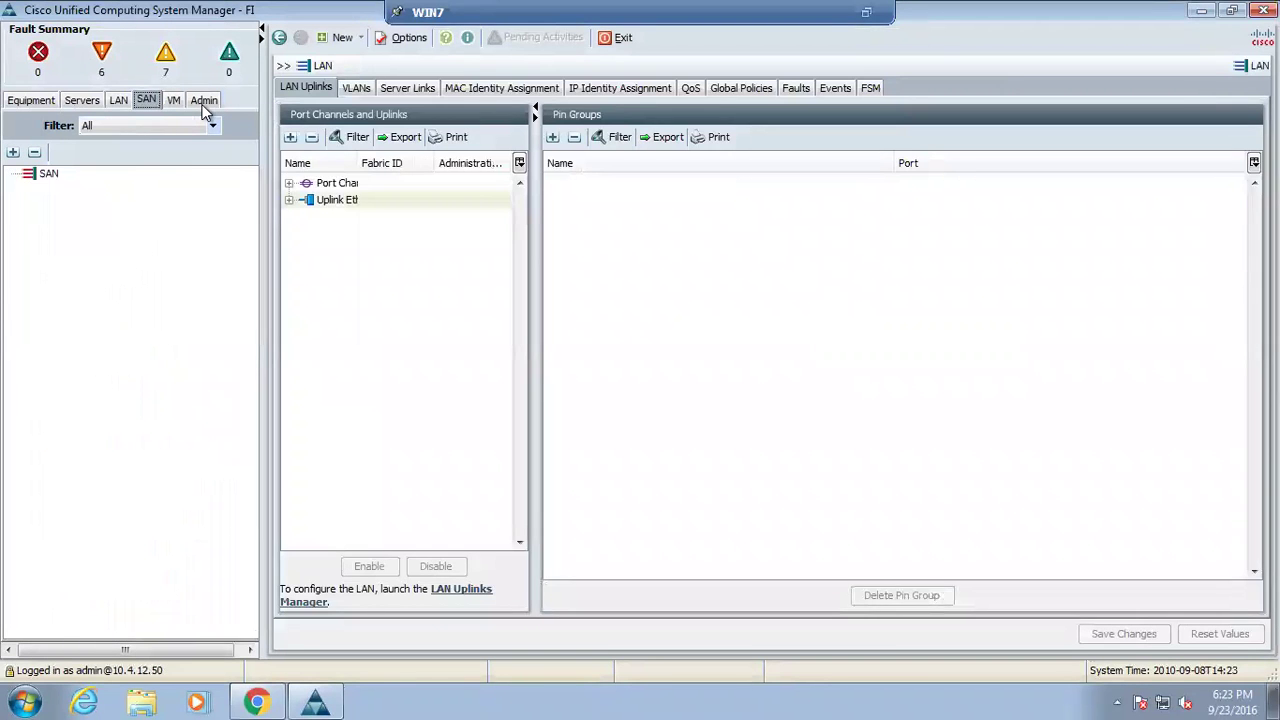
{"action": "left_click", "coordinate": [203, 101]}
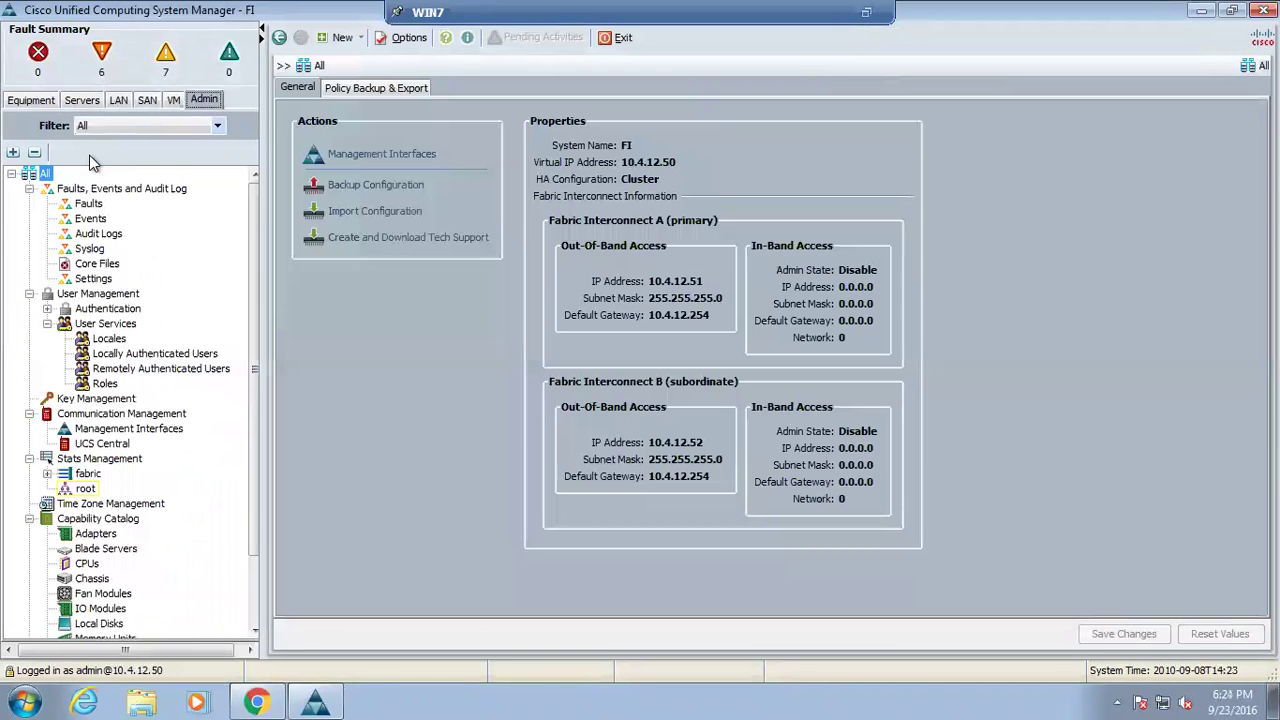
Set the navigation filter to All and show the Equipment topology of both interconnects
{"action": "left_click", "coordinate": [220, 126]}
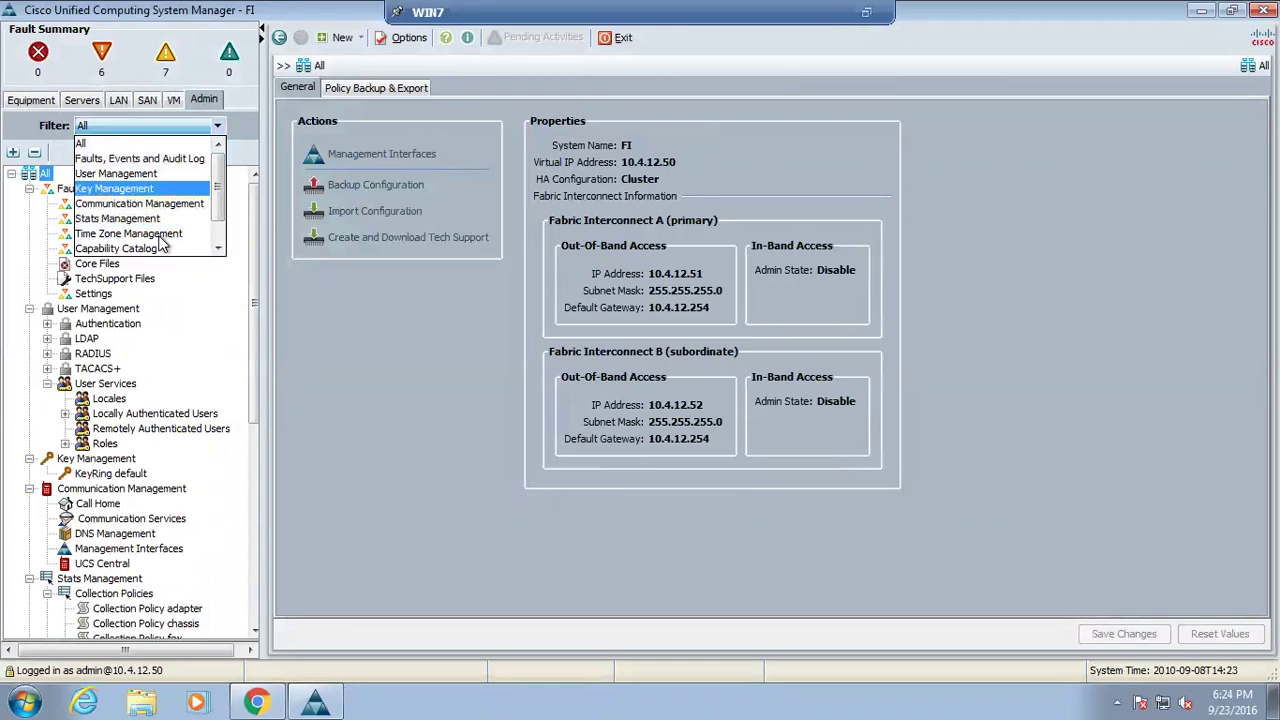
{"action": "left_click", "coordinate": [146, 174]}
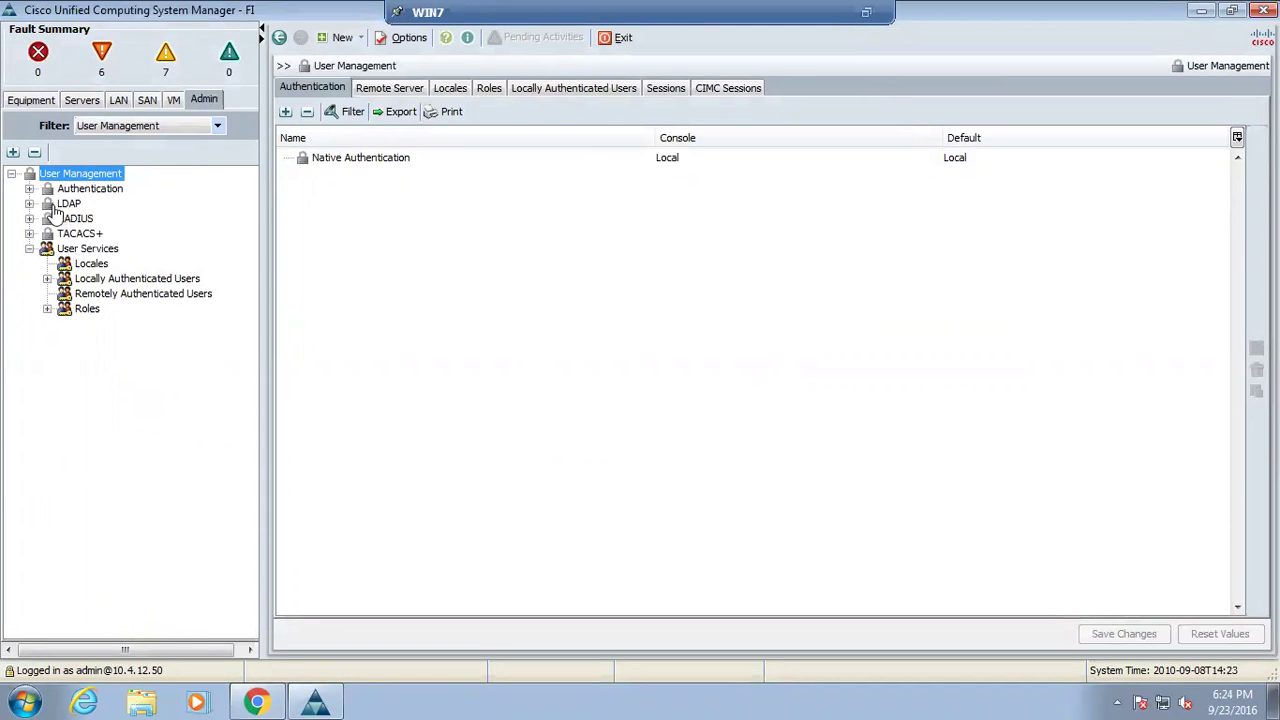
{"action": "left_click", "coordinate": [217, 125]}
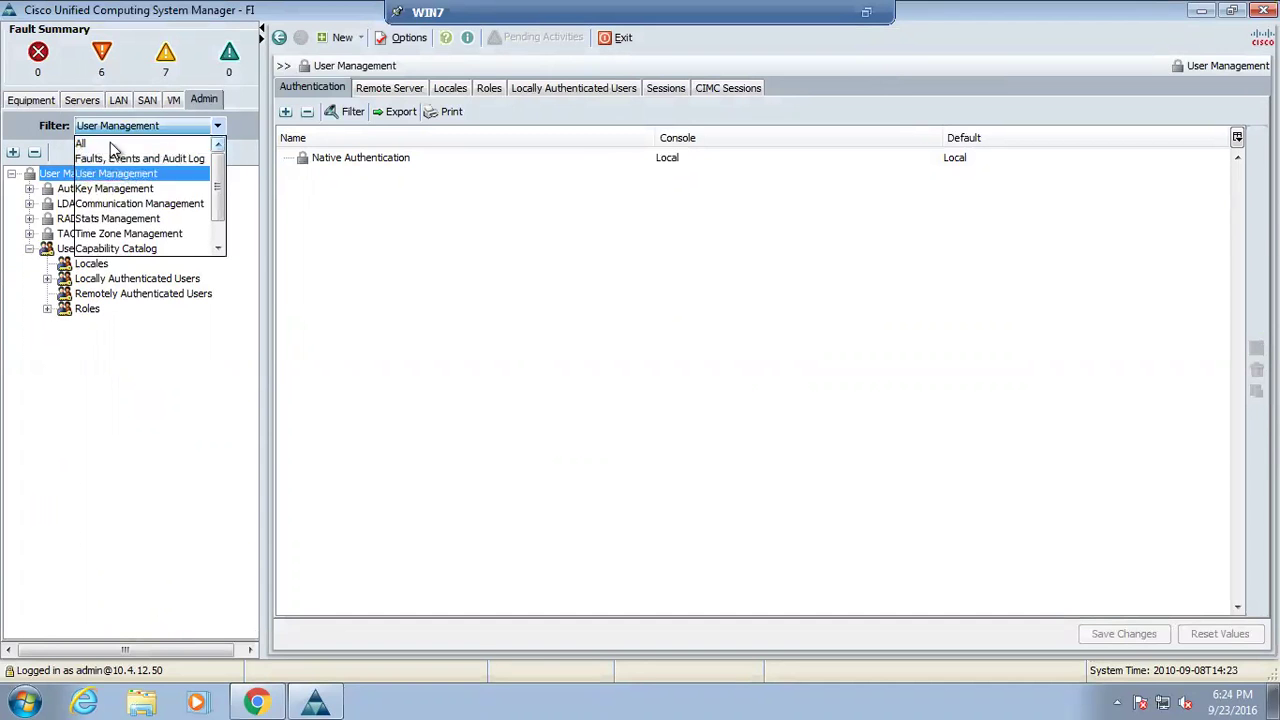
{"action": "left_click", "coordinate": [60, 140]}
{"action": "left_click", "coordinate": [31, 101]}
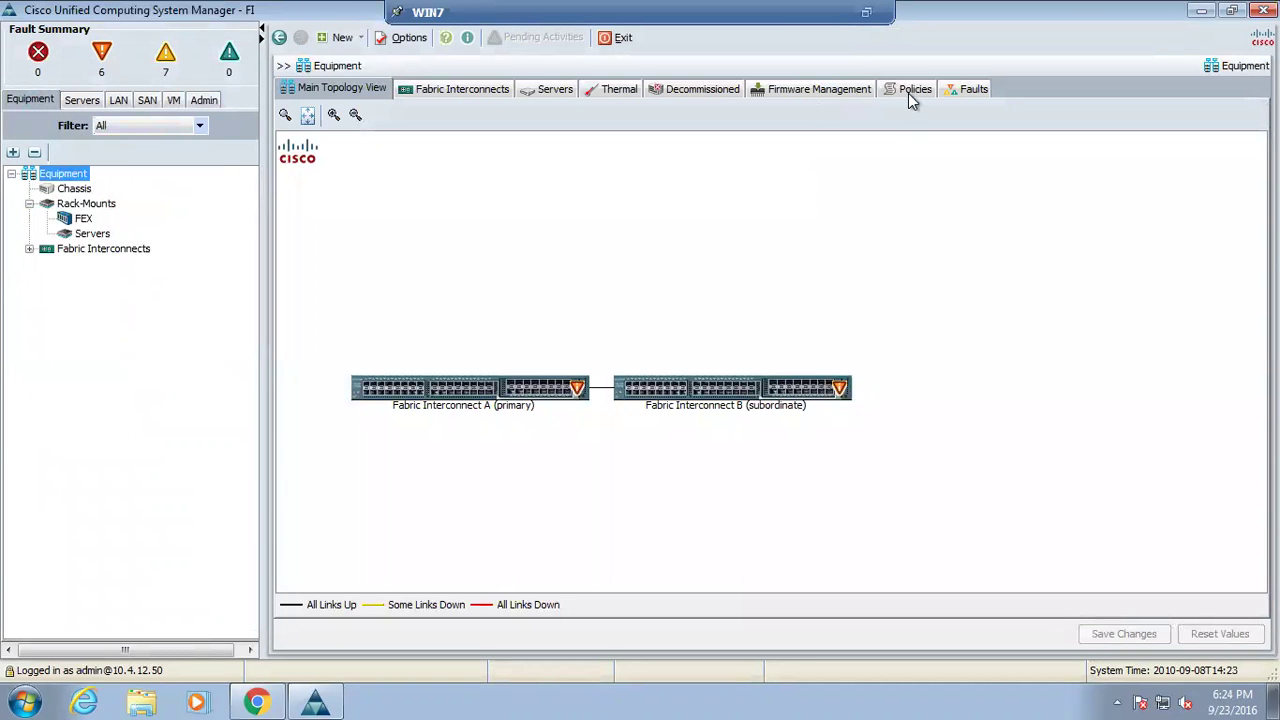
Set the Chassis/FEX Discovery Policy action to 2 Link in Global Policies and save
{"action": "left_click", "coordinate": [908, 92]}
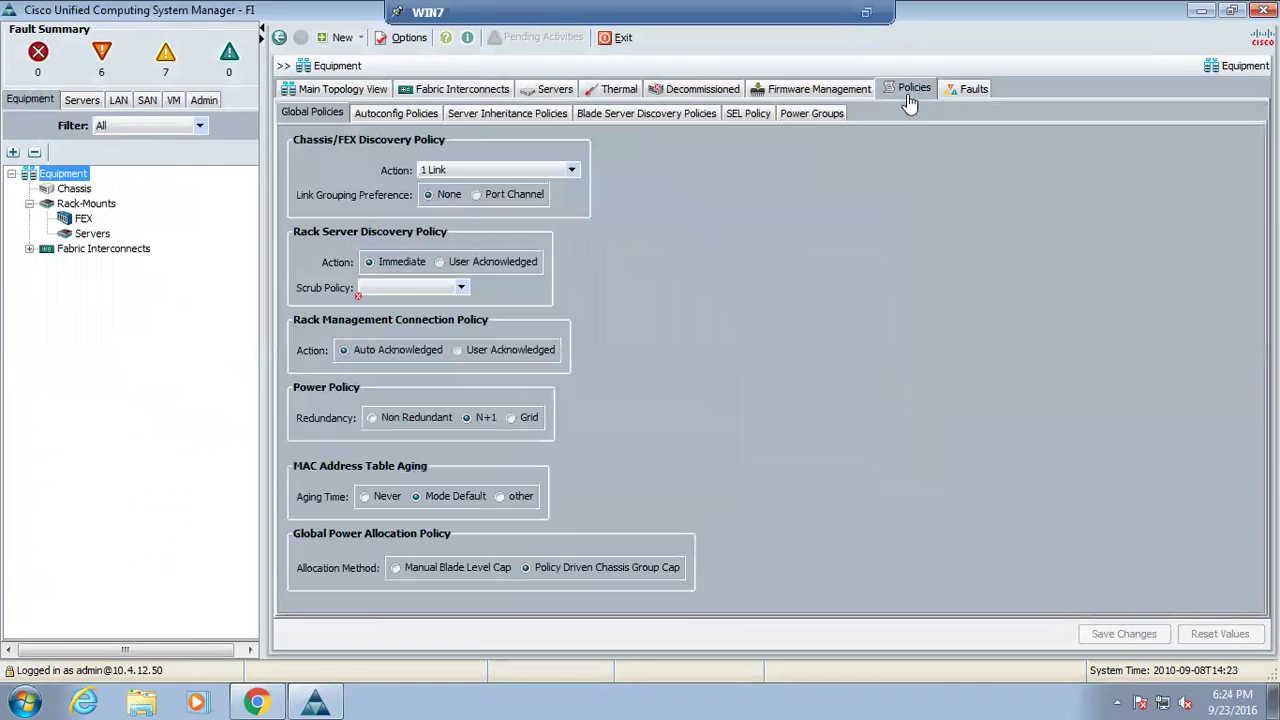
{"action": "left_click", "coordinate": [570, 172]}
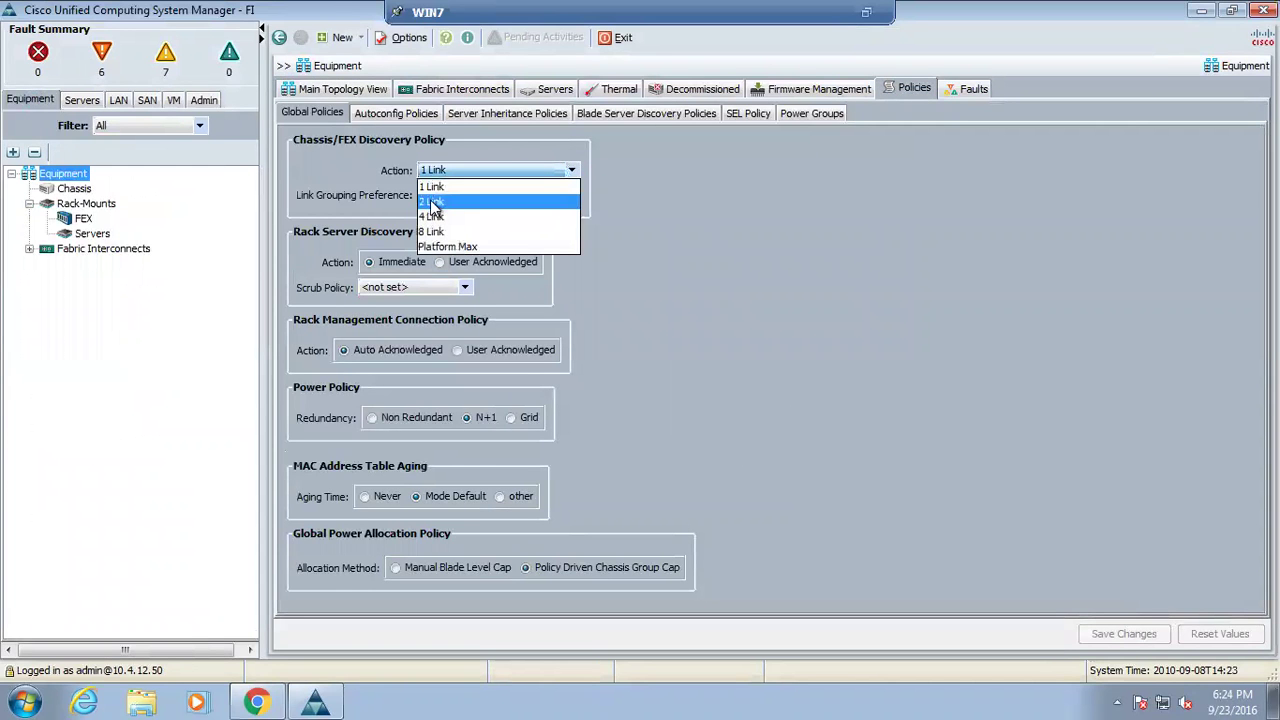
{"action": "left_click", "coordinate": [432, 201]}
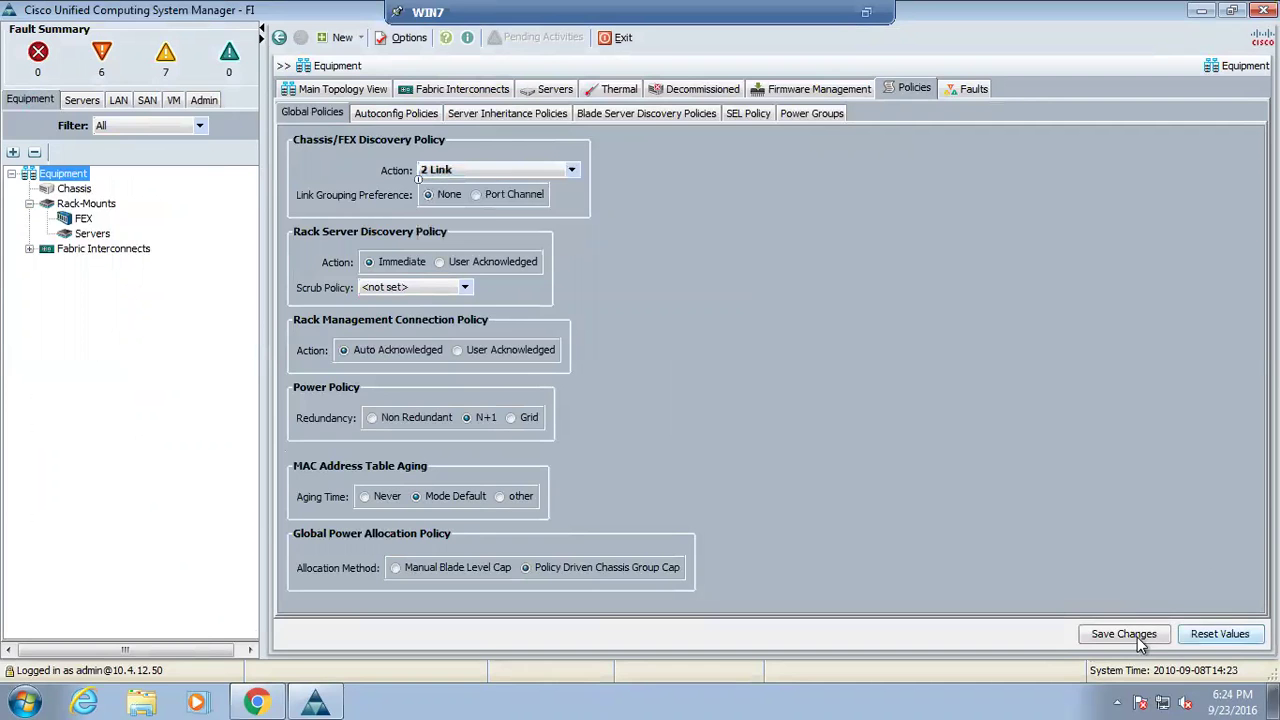
{"action": "key", "text": "ctrl+s"}
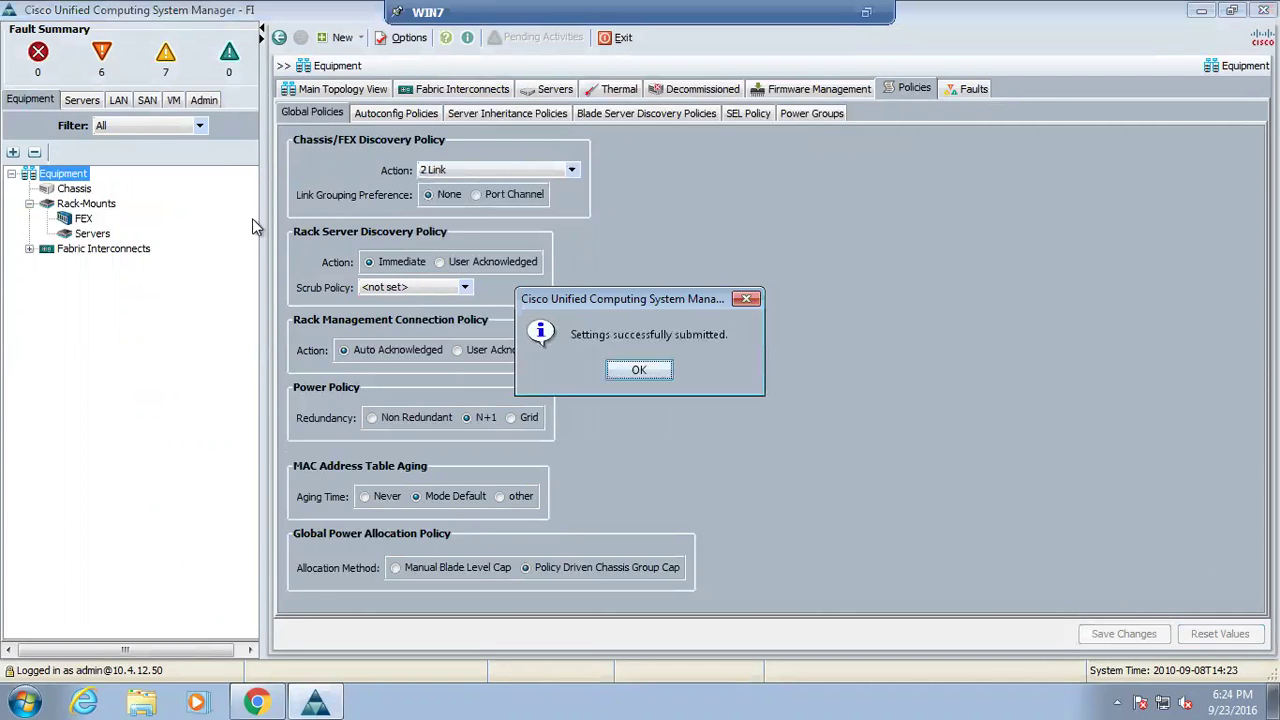
{"action": "left_click", "coordinate": [640, 370]}
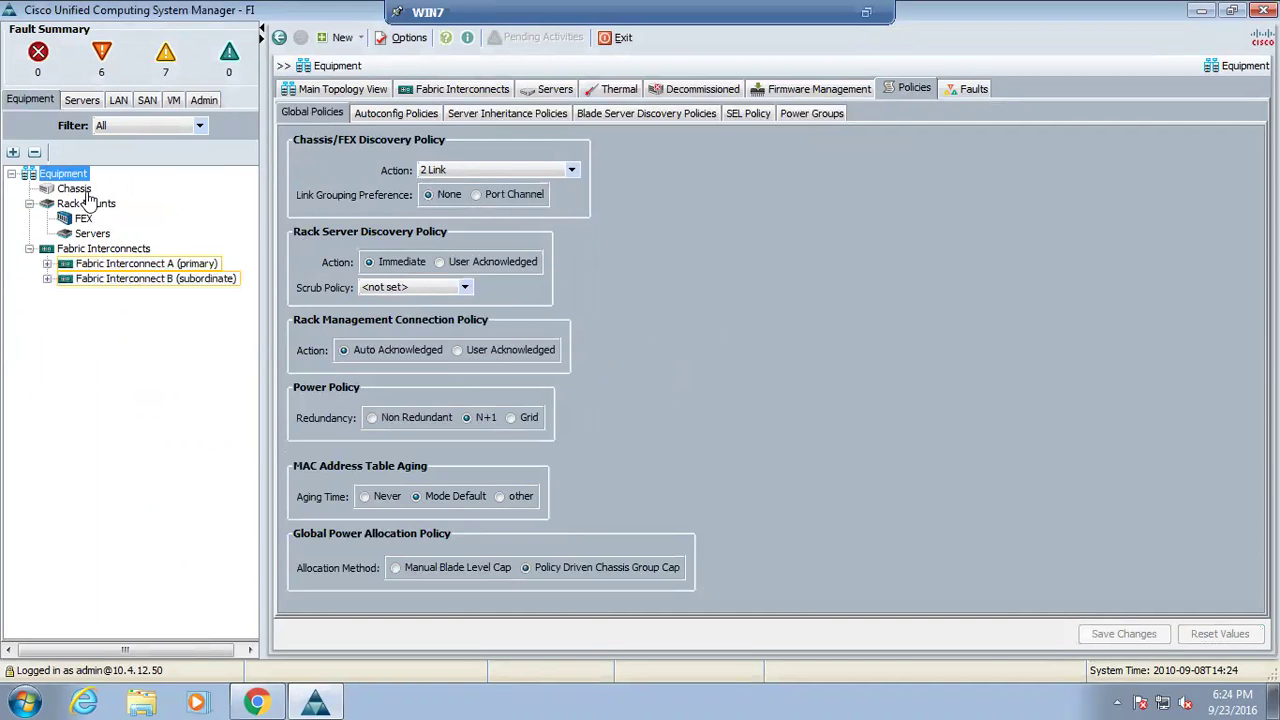
Expand Fabric Interconnects A and B in the equipment tree, then exit full screen
{"action": "left_click", "coordinate": [46, 264]}
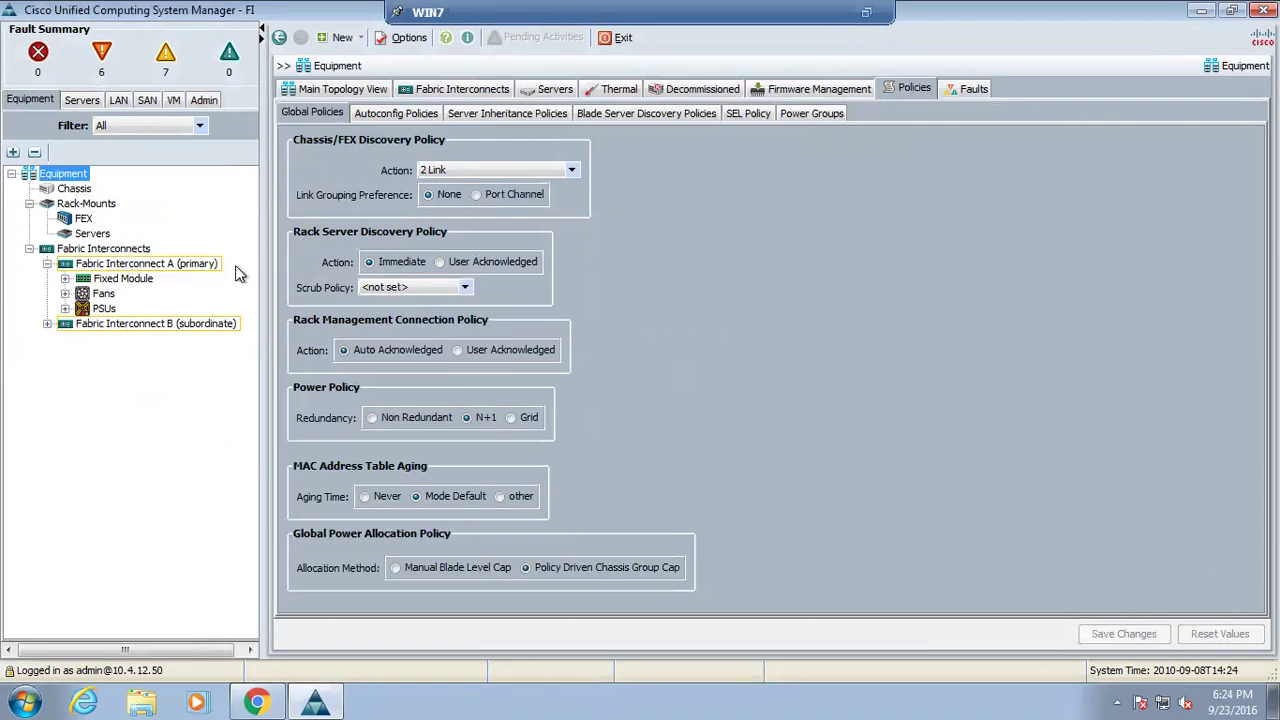
{"action": "left_click", "coordinate": [47, 325]}
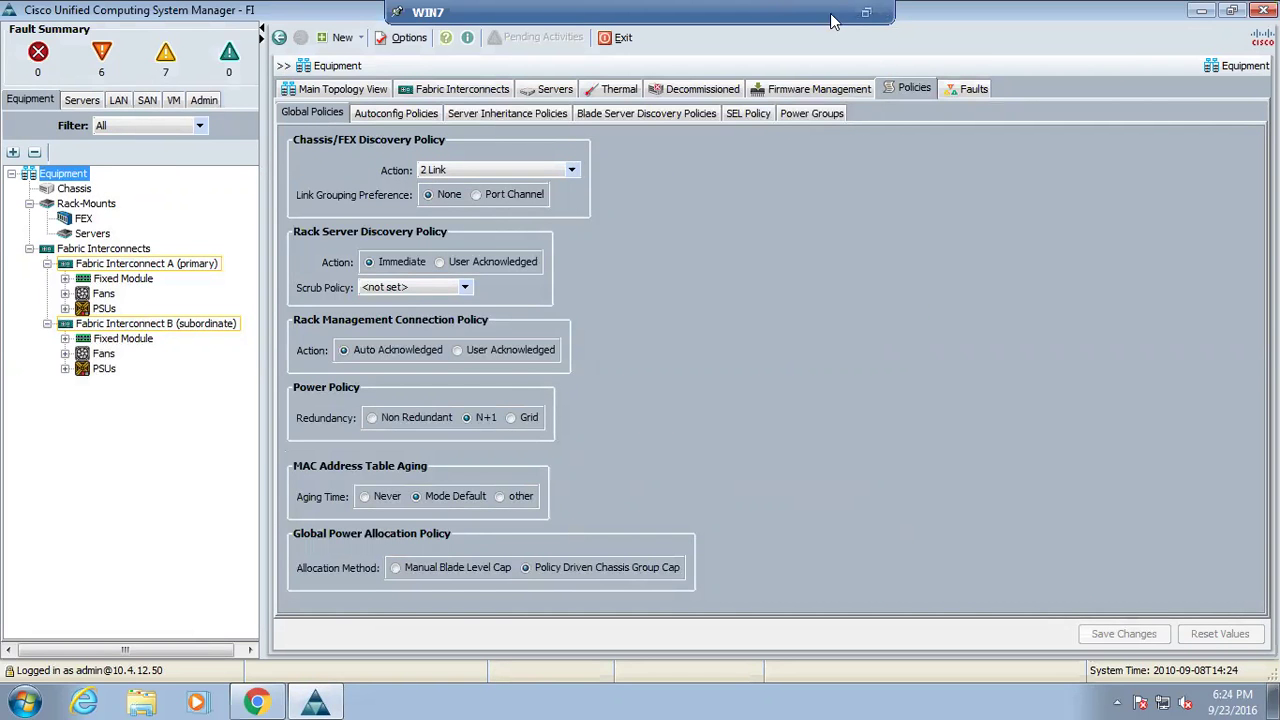
{"action": "left_click", "coordinate": [865, 12]}
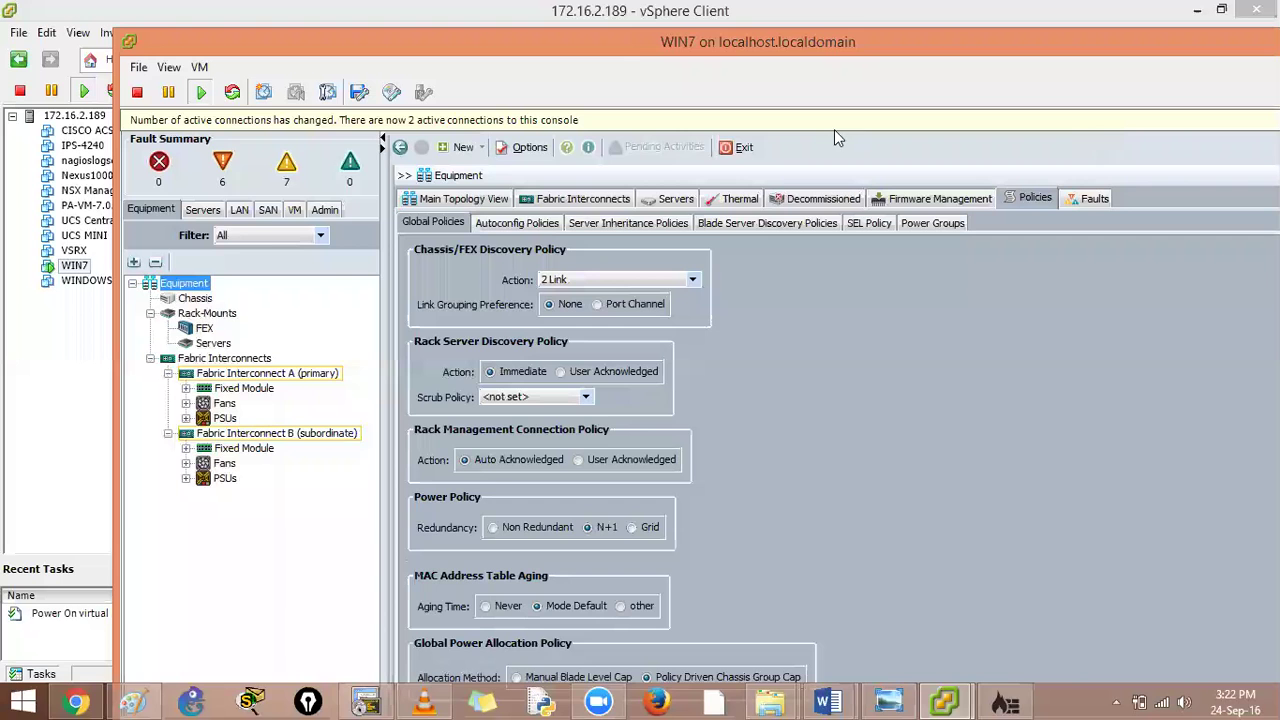
Check the lab topology diagram for FI ports 1-2, then make the WIN7 console full screen again
{"action": "key", "text": "ctrl+alt+Return"}
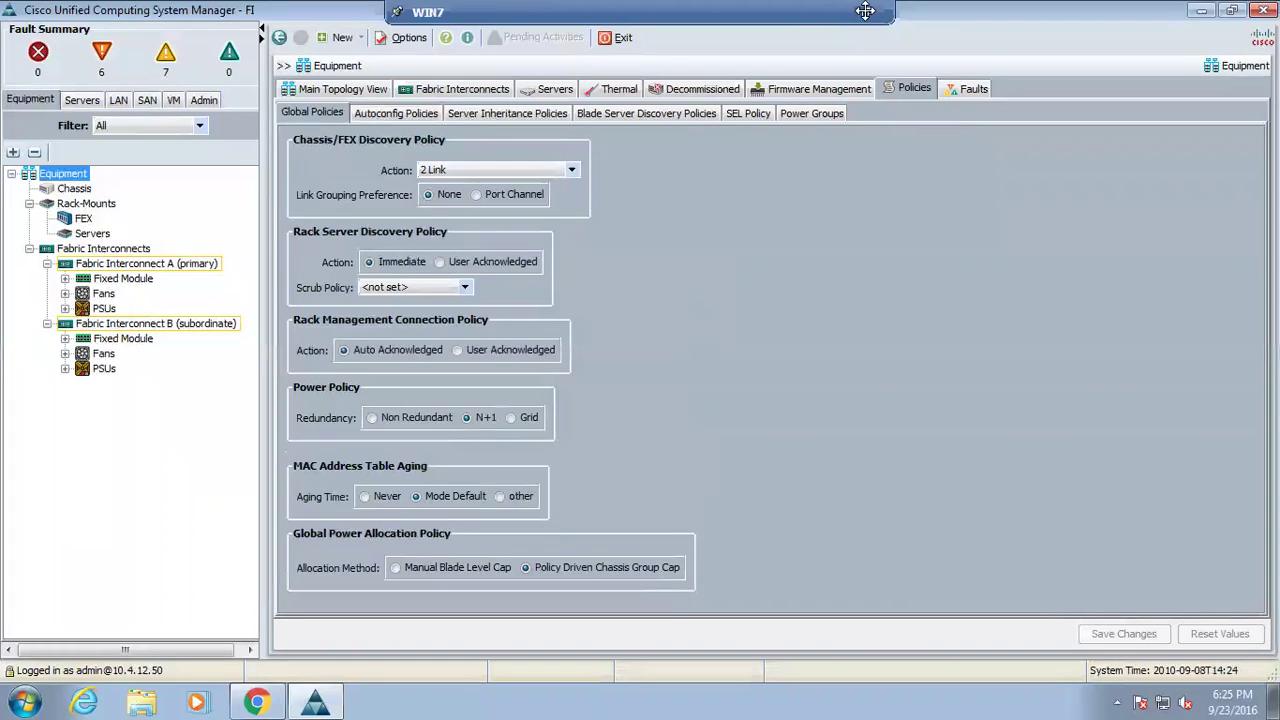
{"action": "key", "text": "ctrl+alt+Return"}
{"action": "left_click", "coordinate": [888, 700]}
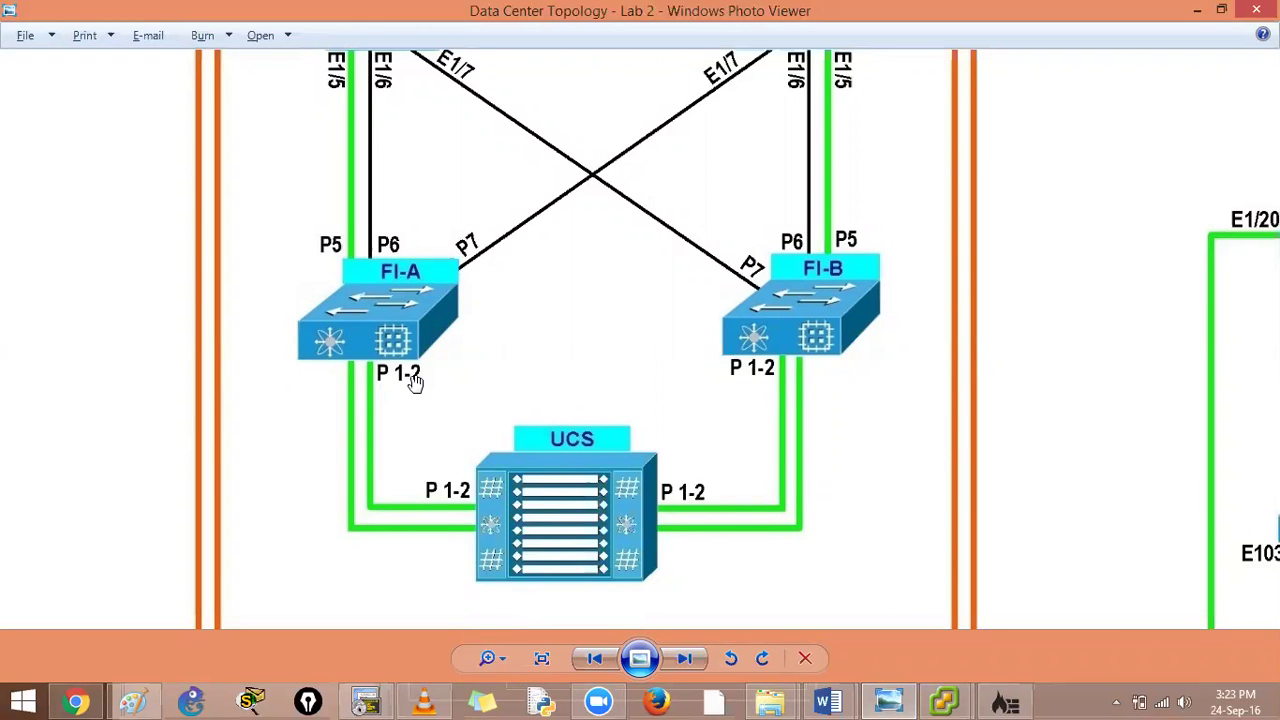
{"action": "key", "text": "alt+Tab"}
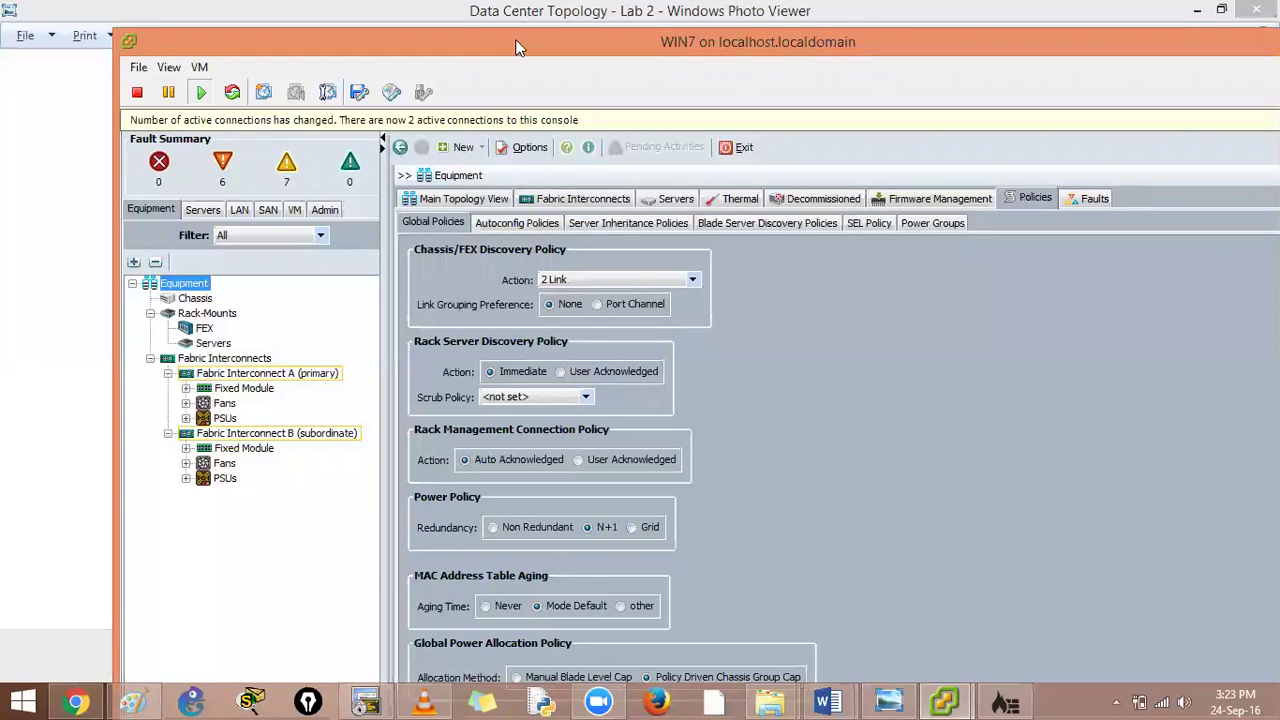
{"action": "key", "text": "ctrl+alt+Return"}
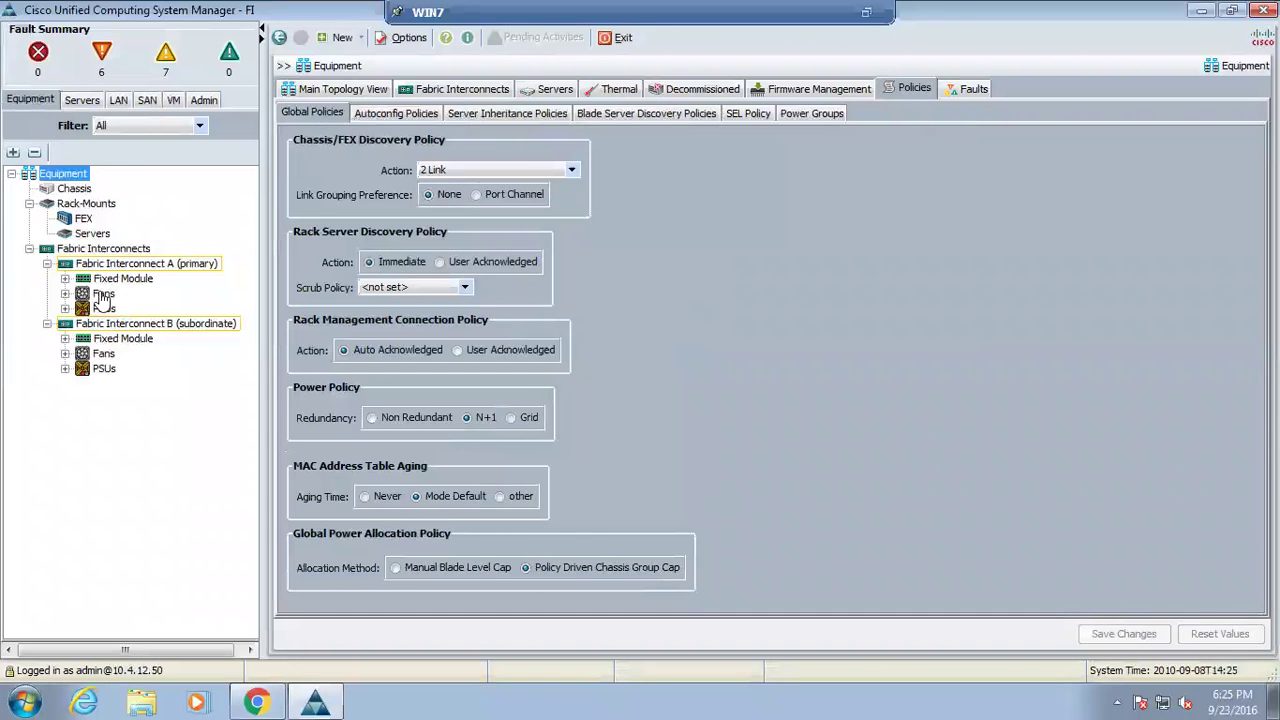
Configure Ethernet Ports 1 and 2 under FI A's Fixed Module as server ports
{"action": "left_click", "coordinate": [65, 280]}
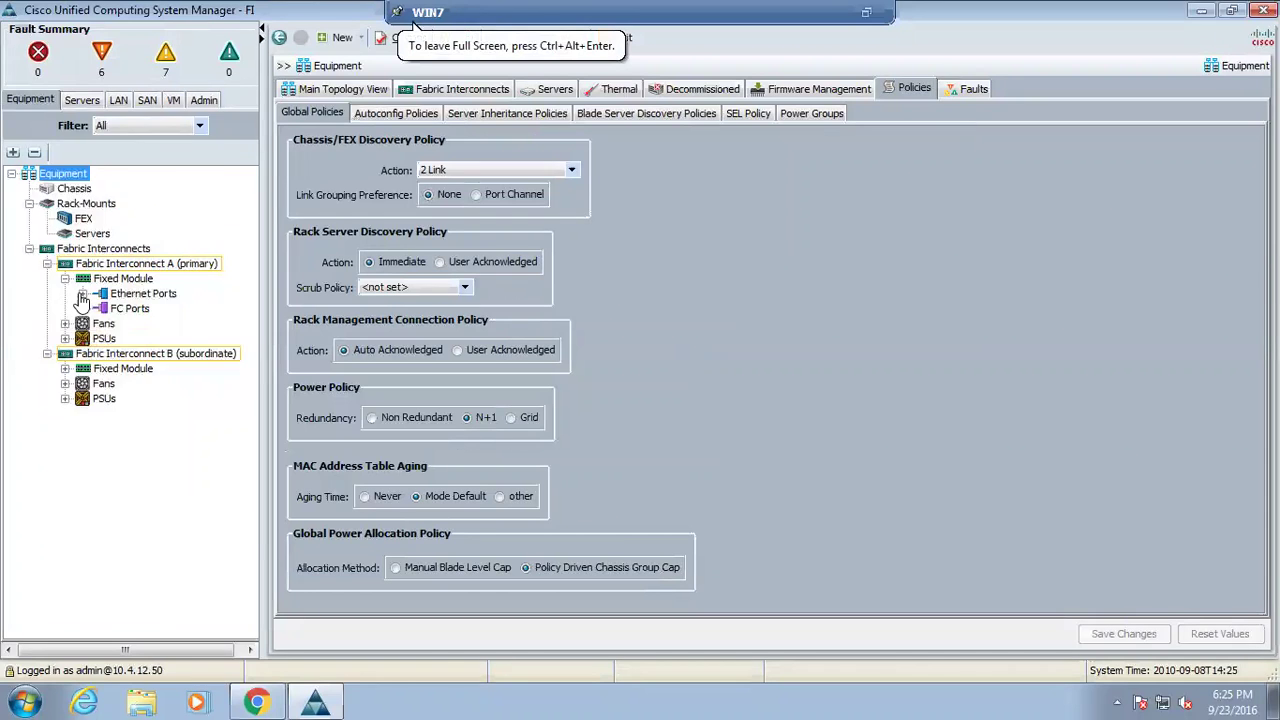
{"action": "left_click", "coordinate": [81, 292]}
{"action": "left_click", "coordinate": [143, 203]}
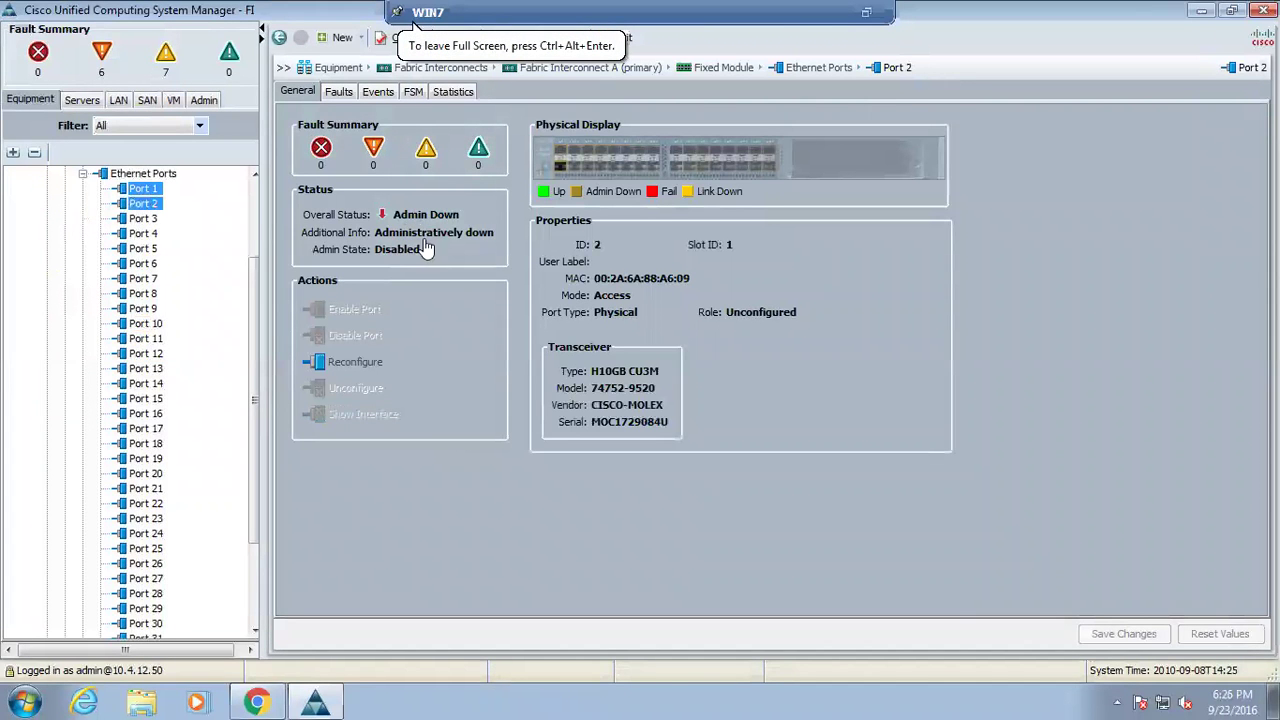
{"action": "right_click", "coordinate": [152, 200]}
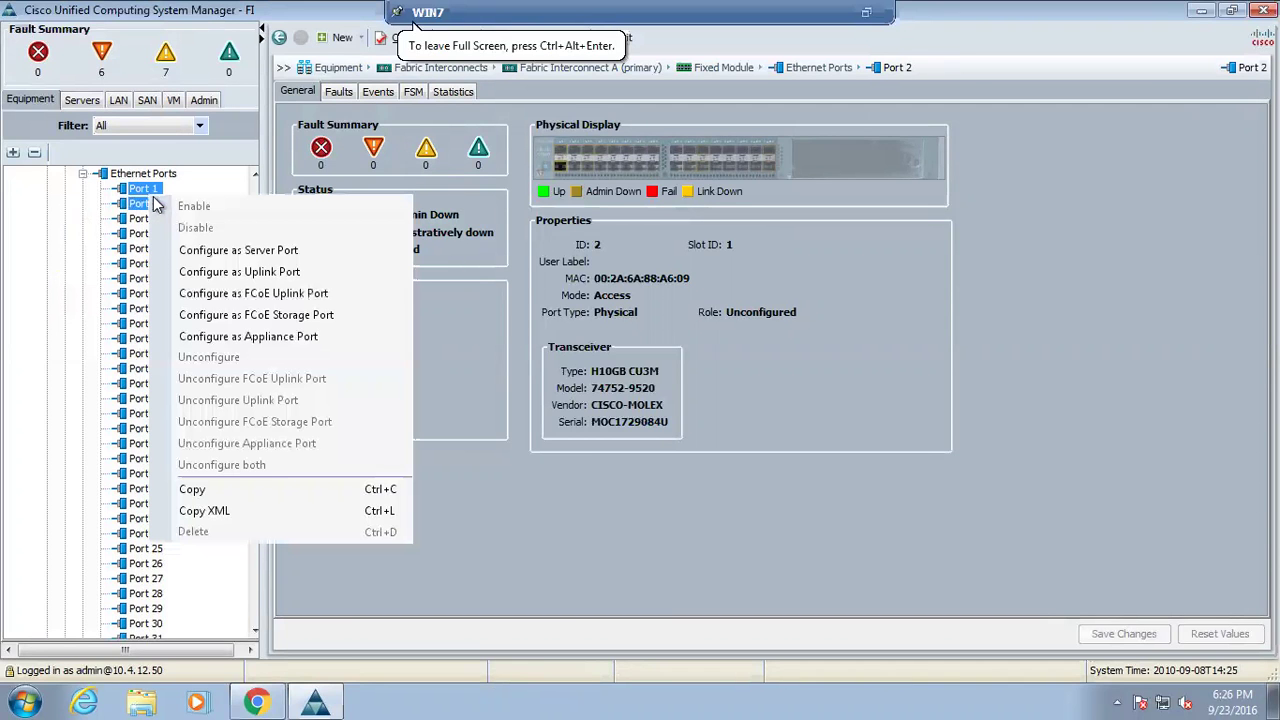
{"action": "left_click", "coordinate": [236, 251]}
{"action": "left_click", "coordinate": [603, 373]}
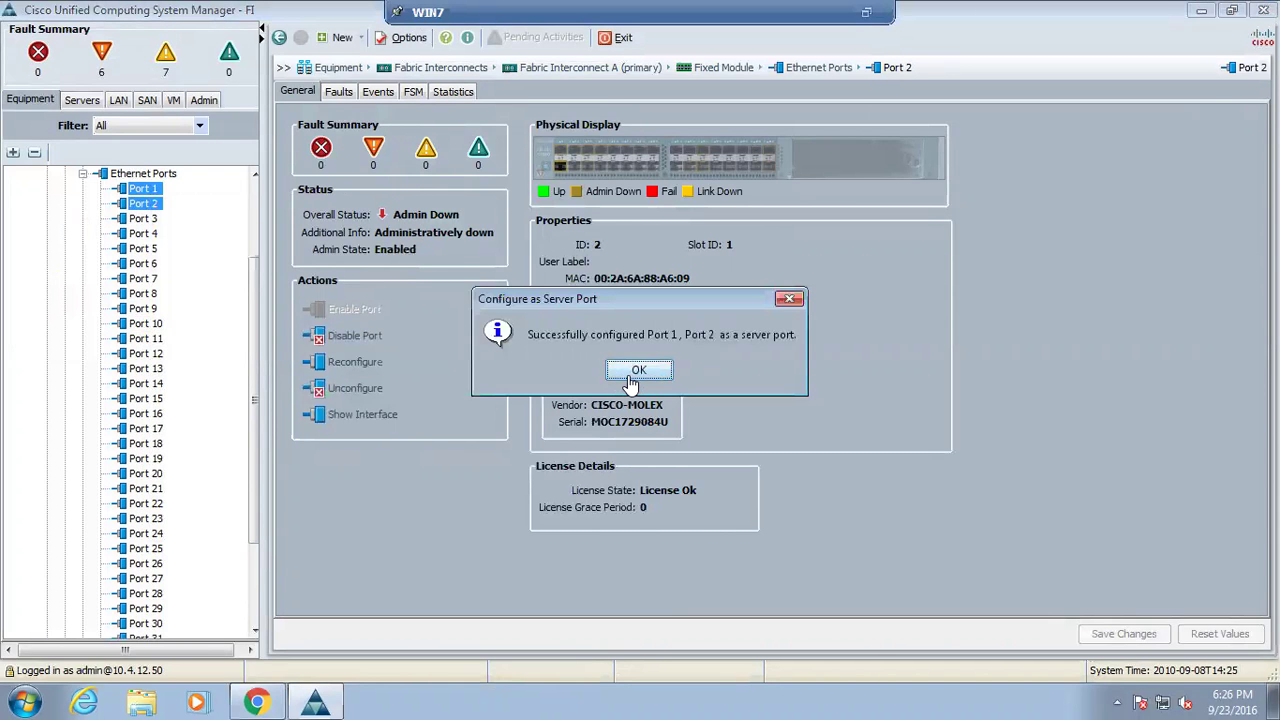
{"action": "left_click", "coordinate": [637, 373]}
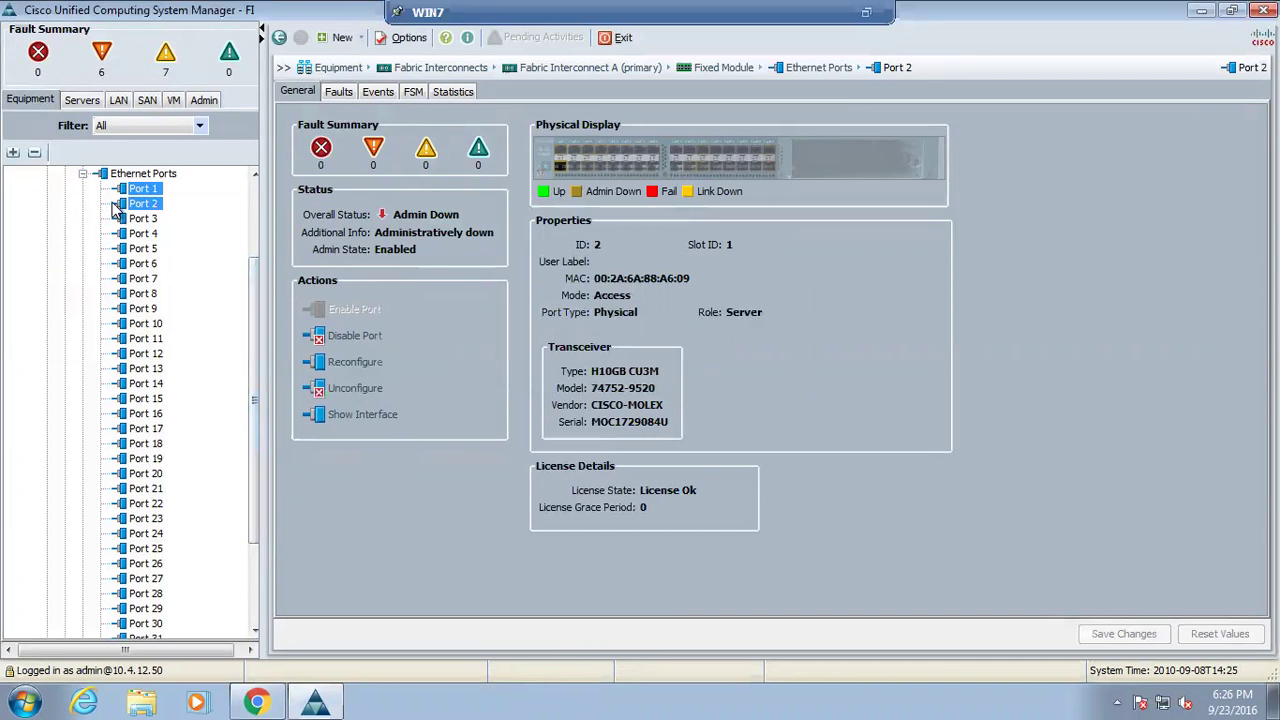
Review FI A's Ethernet ports table and expand Fabric Interconnect B's Ethernet ports
{"action": "left_click", "coordinate": [83, 174]}
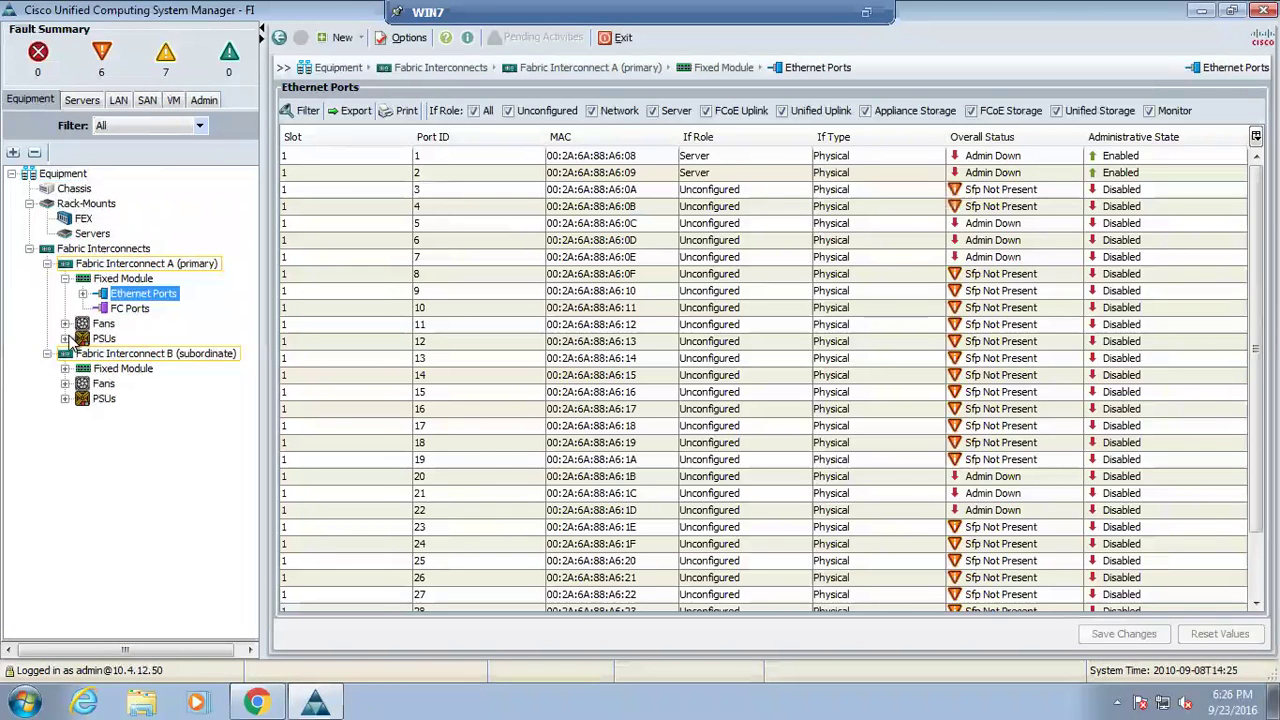
{"action": "left_click", "coordinate": [64, 369]}
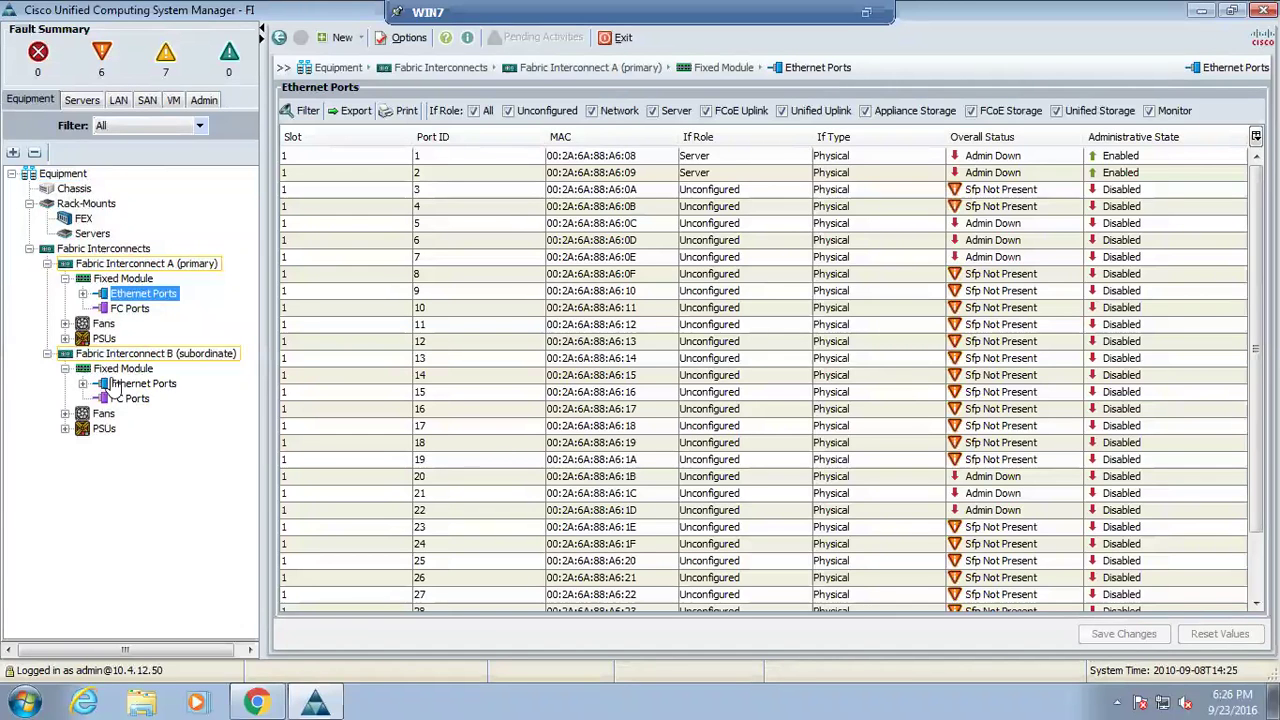
{"action": "left_click", "coordinate": [112, 384]}
{"action": "left_click", "coordinate": [83, 384]}
Configure FI B's Ports 1 and 2 as server ports, then return to Equipment Global Policies
{"action": "left_click", "coordinate": [143, 203]}
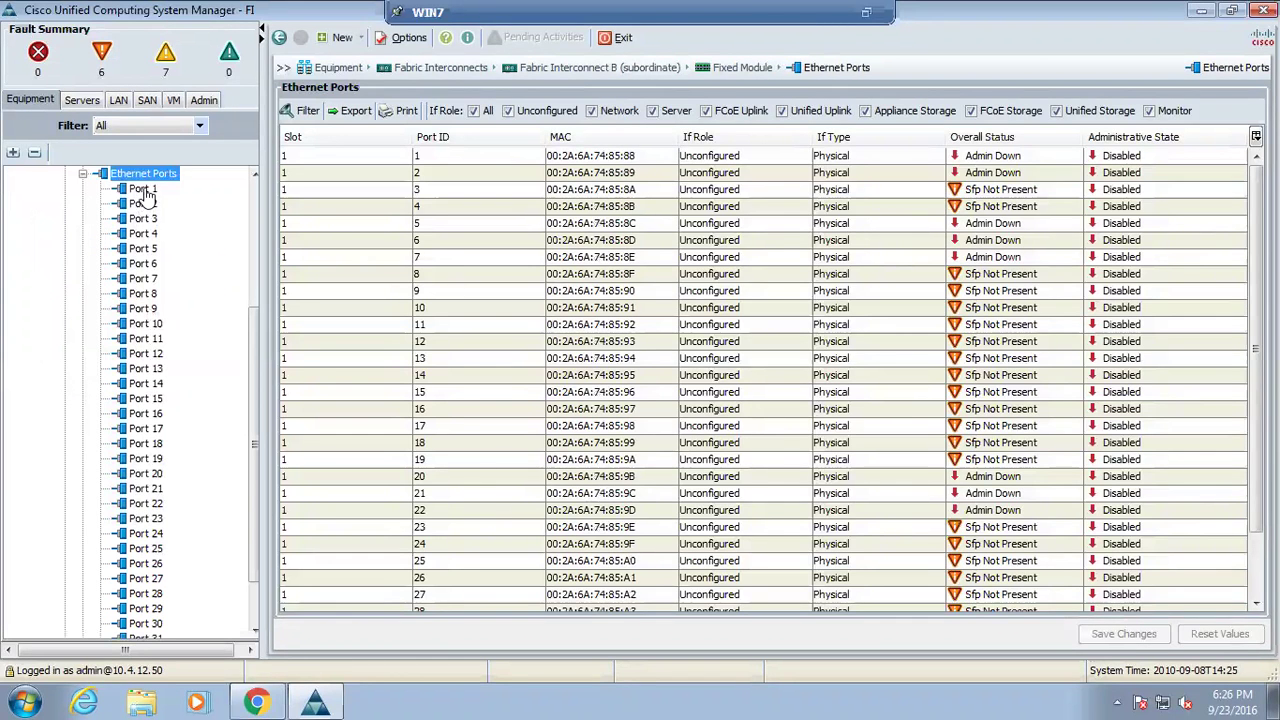
{"action": "right_click", "coordinate": [145, 193]}
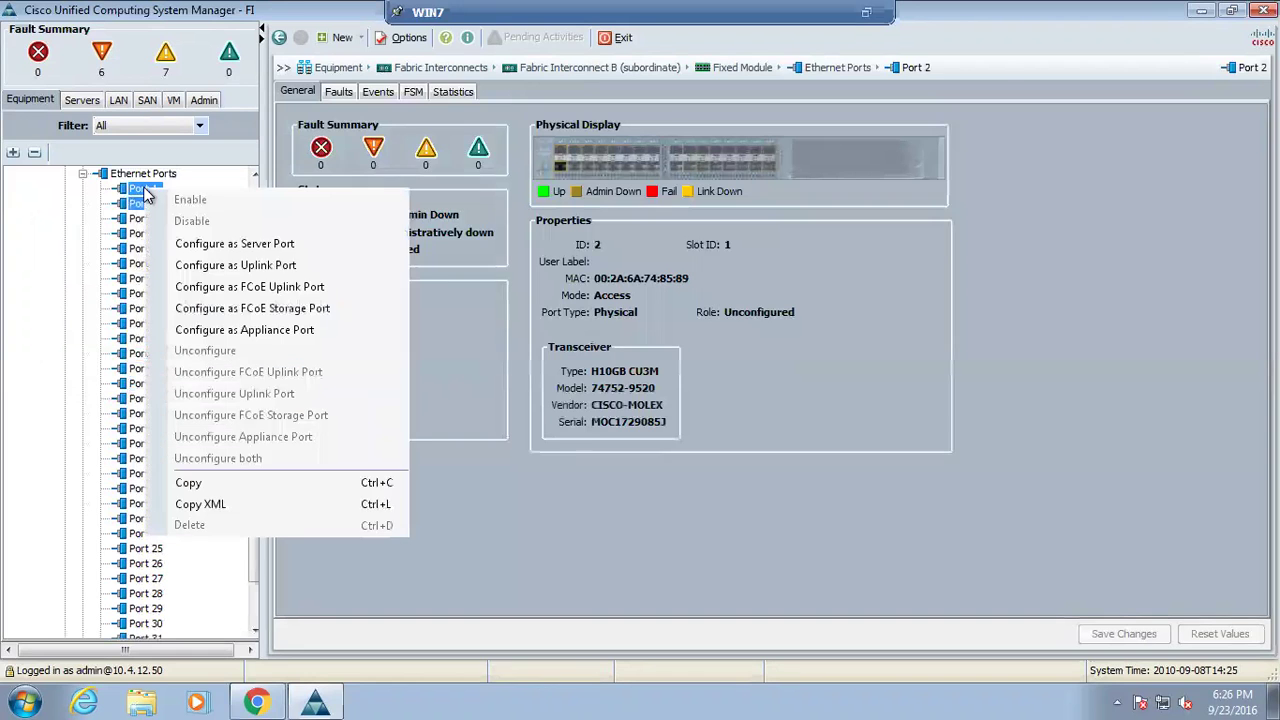
{"action": "left_click", "coordinate": [285, 248]}
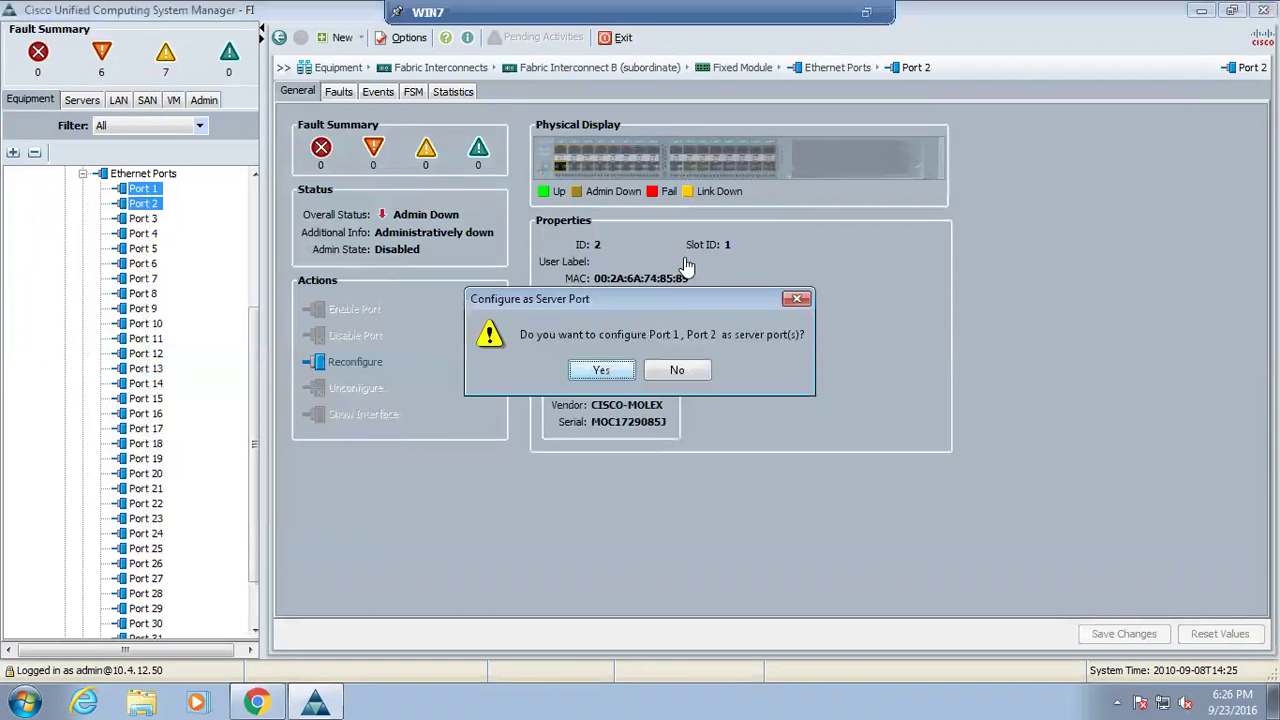
{"action": "left_click", "coordinate": [601, 370]}
{"action": "left_click", "coordinate": [640, 370]}
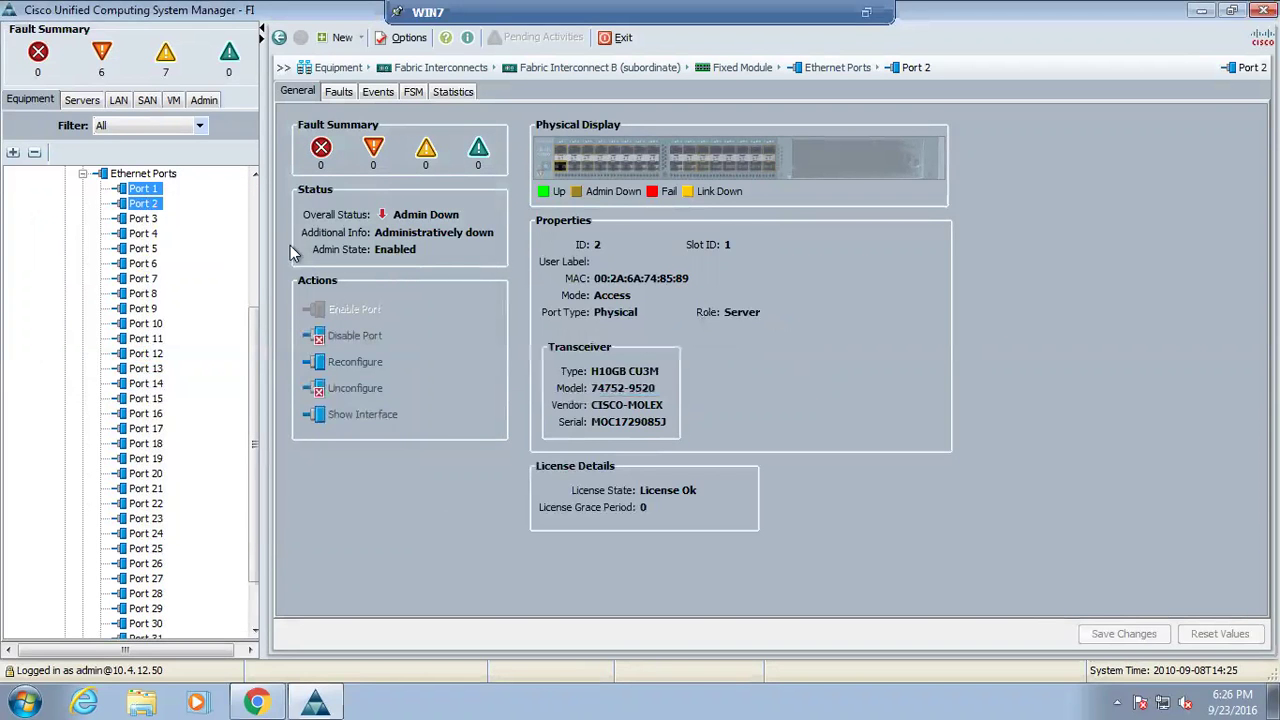
{"action": "left_click", "coordinate": [83, 173]}
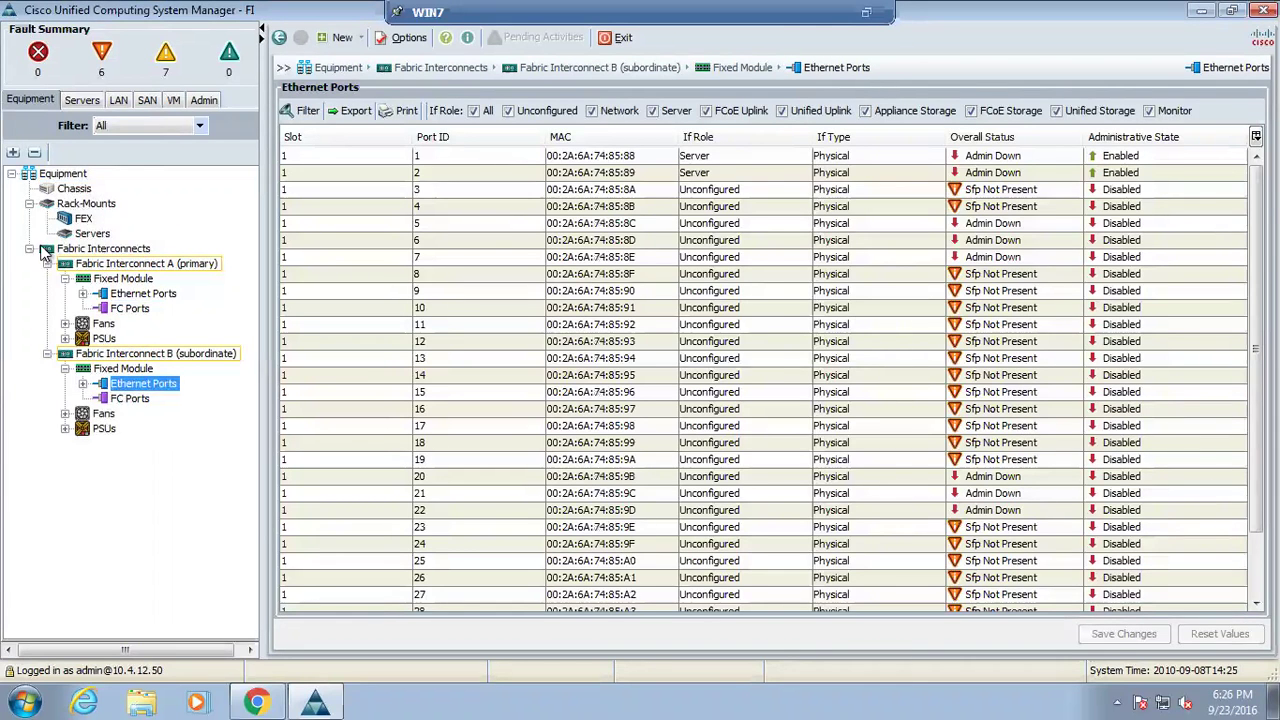
{"action": "left_click", "coordinate": [64, 174]}
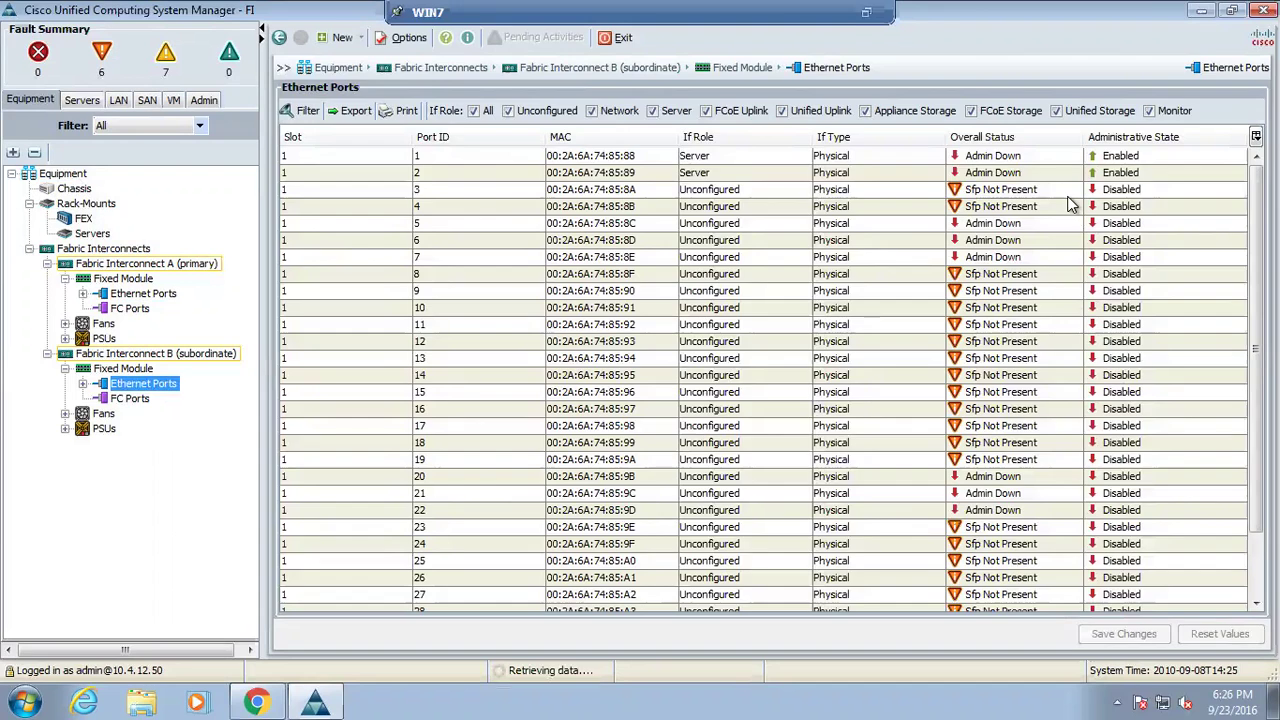